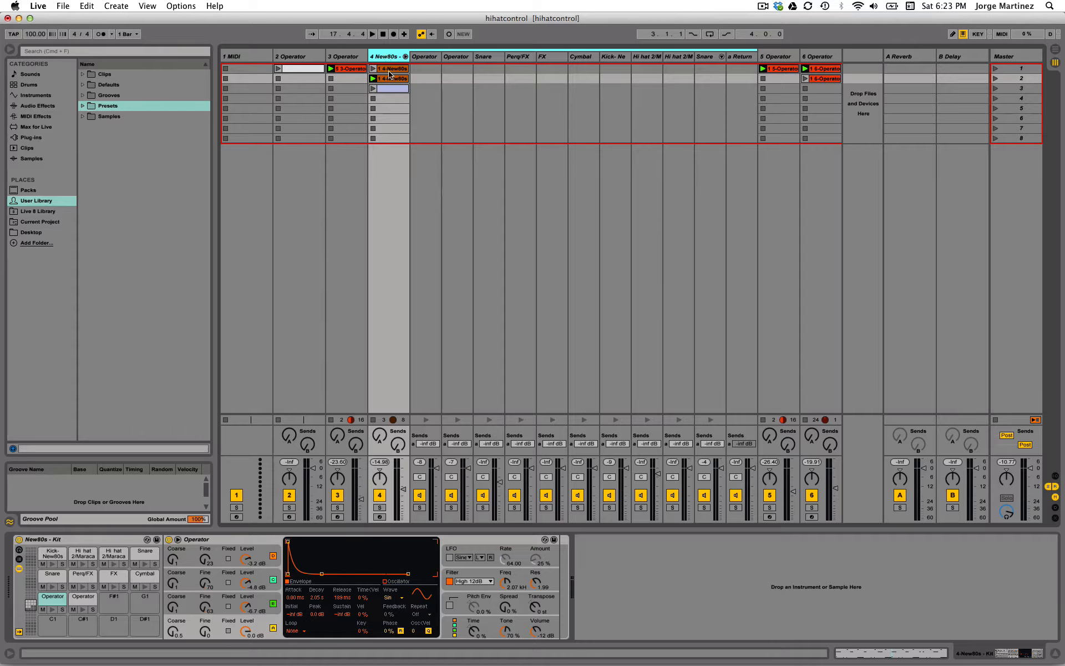
- Solo the New80s drum track during playback, stop, and open the notes of its second clip
click(388, 79)
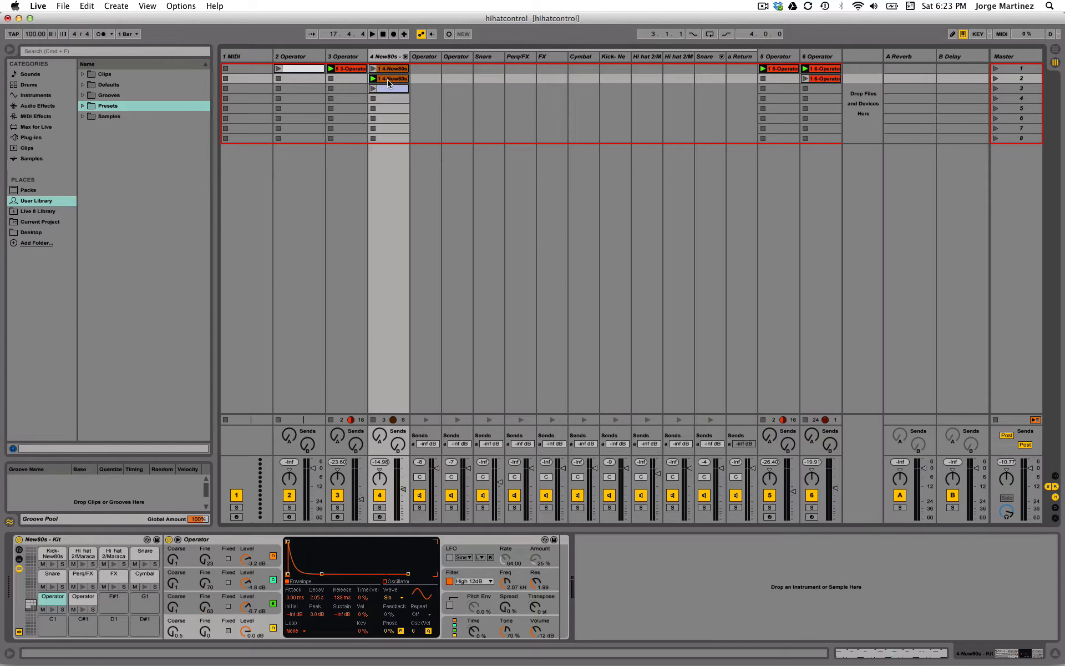
key(space)
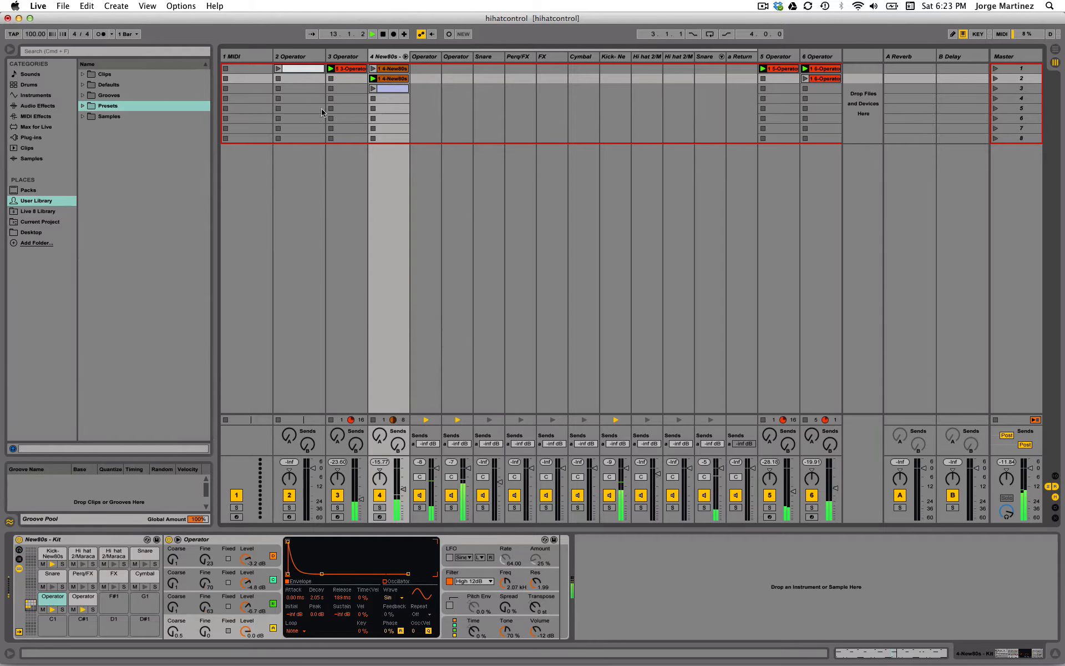
click(379, 507)
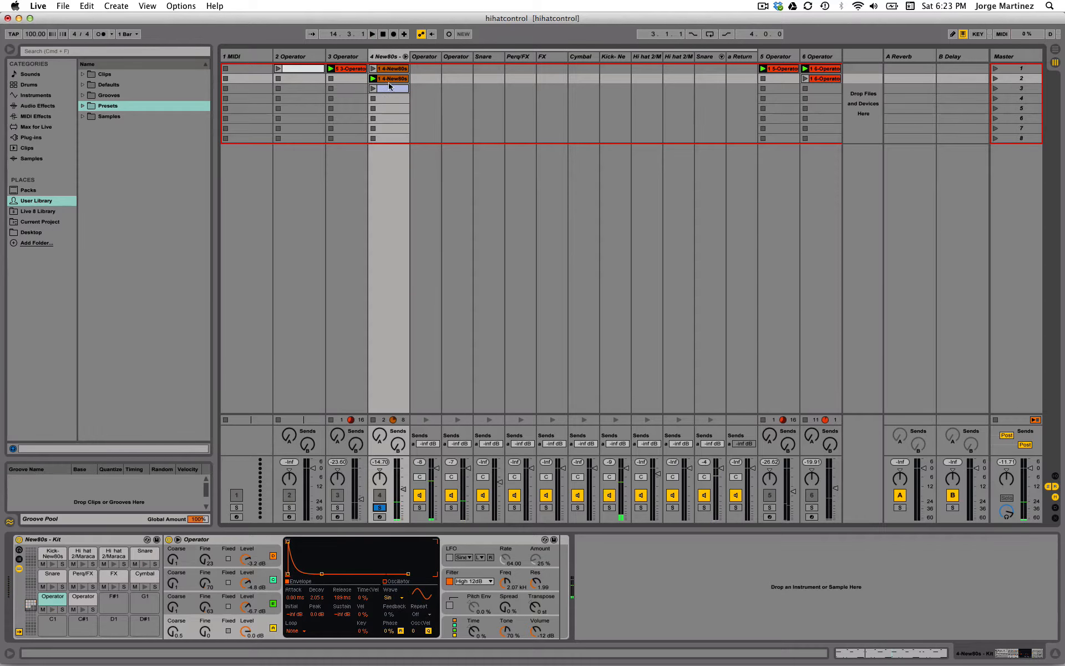
double_click(390, 79)
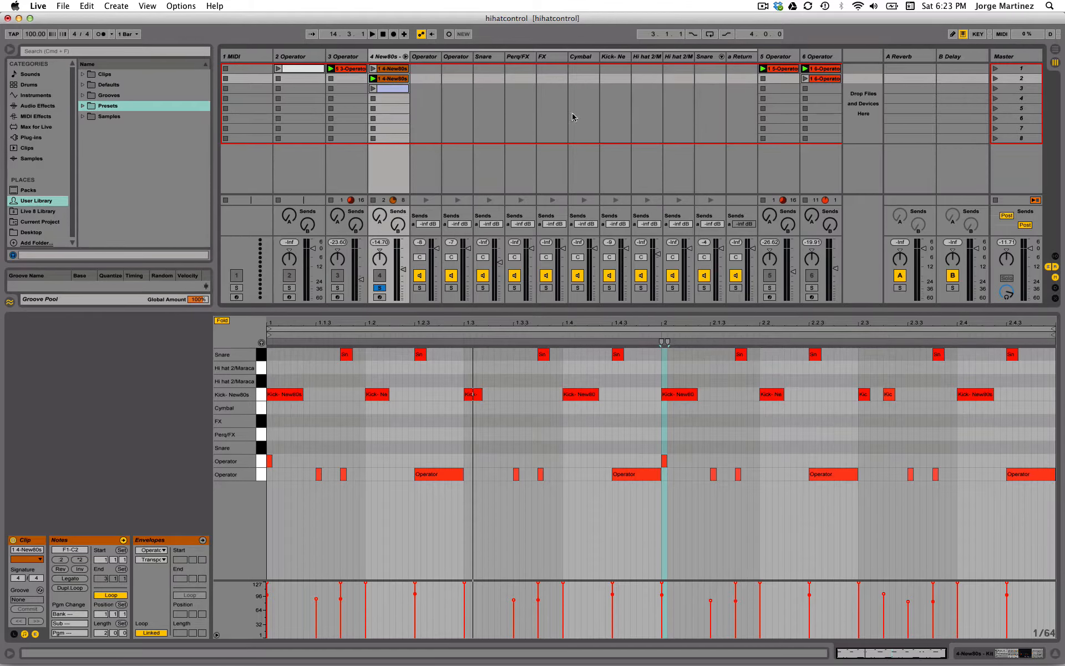
- Solo both Operator chains of the New80s drum rack together
click(451, 92)
click(435, 104)
click(450, 104)
click(437, 61)
click(458, 63)
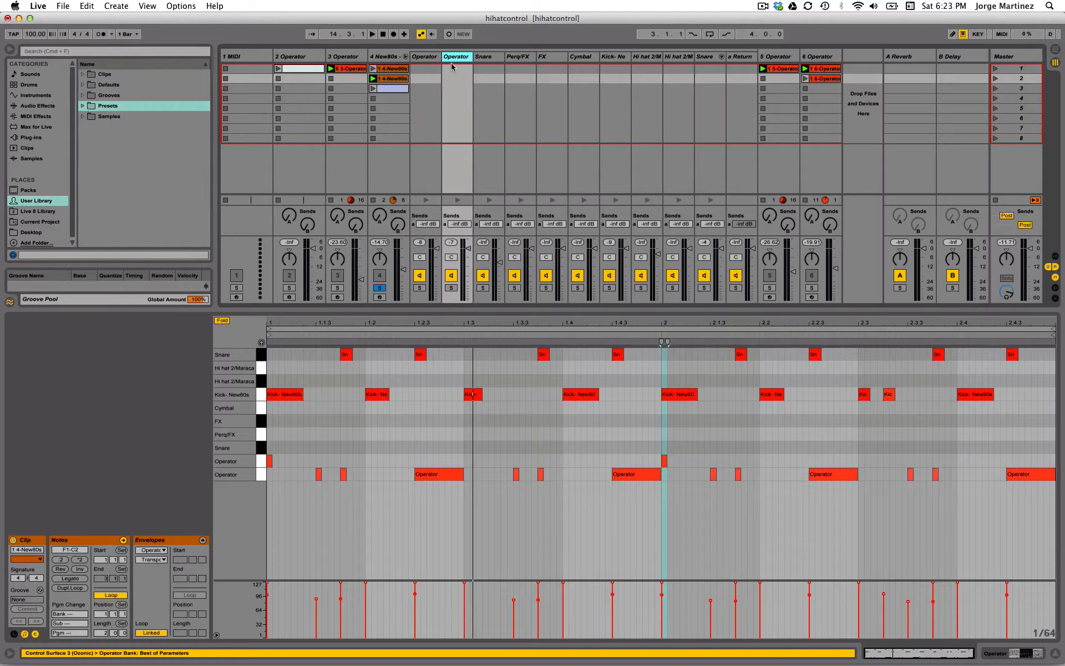
click(436, 90)
click(420, 288)
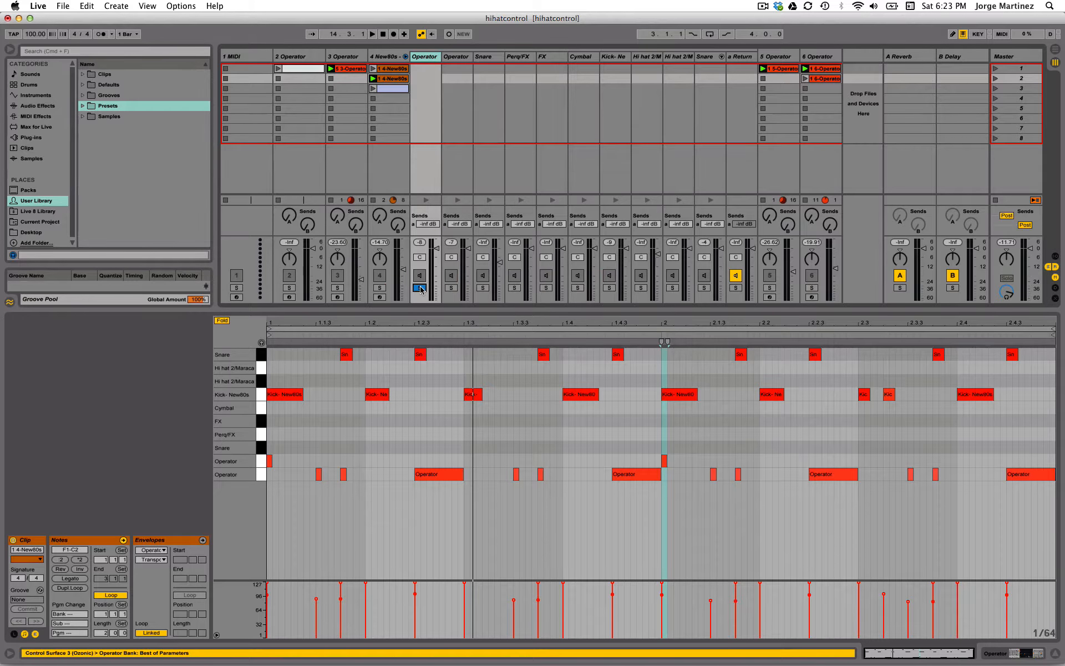
click(451, 288)
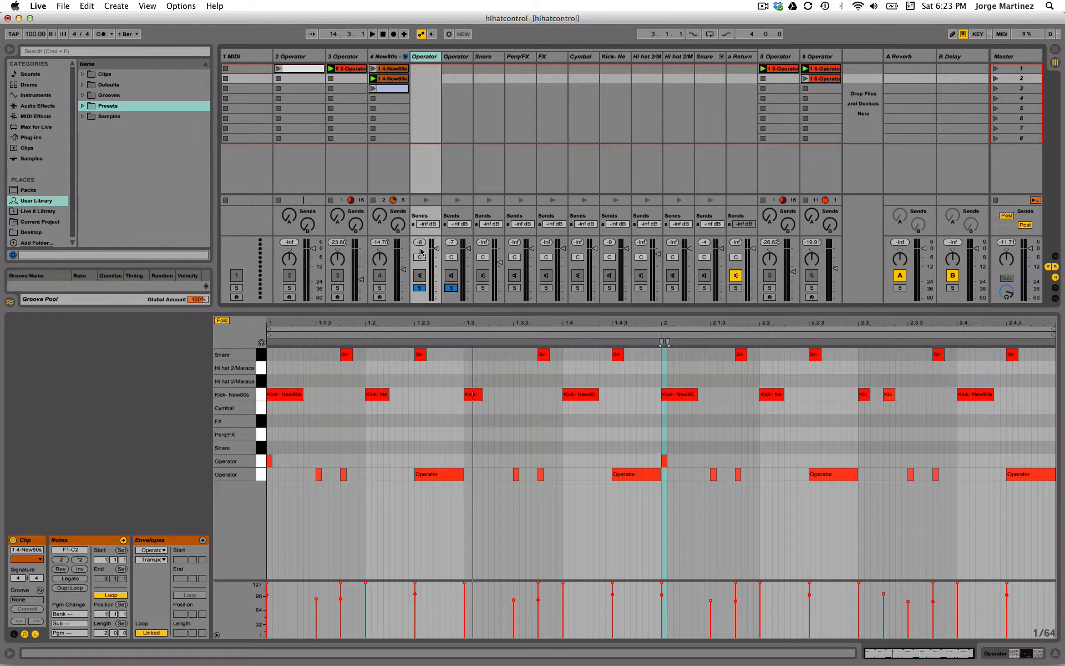
- Audition the two soloed Operator chains, narrow the solo to the first Operator chain, and stop playback
click(420, 288)
click(420, 288)
key(space)
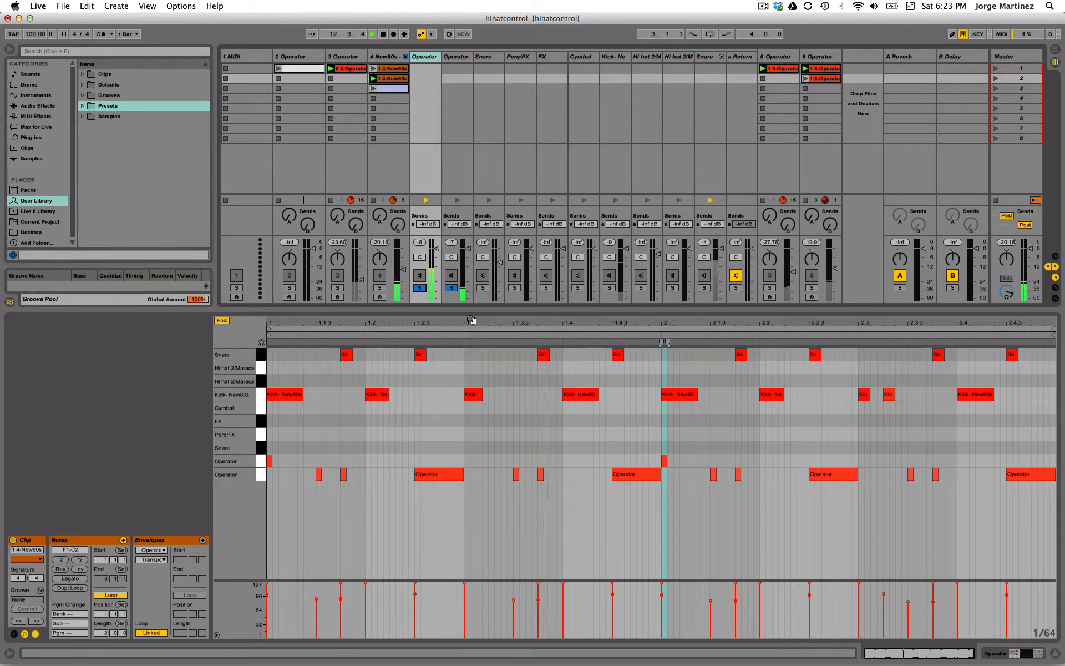
click(420, 288)
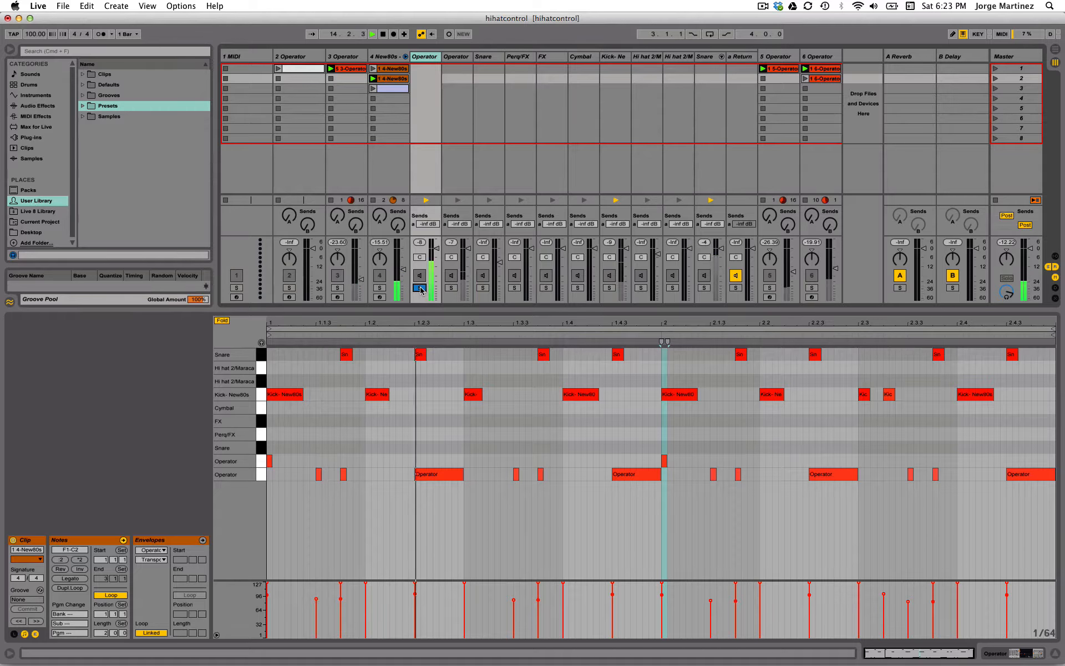
key(space)
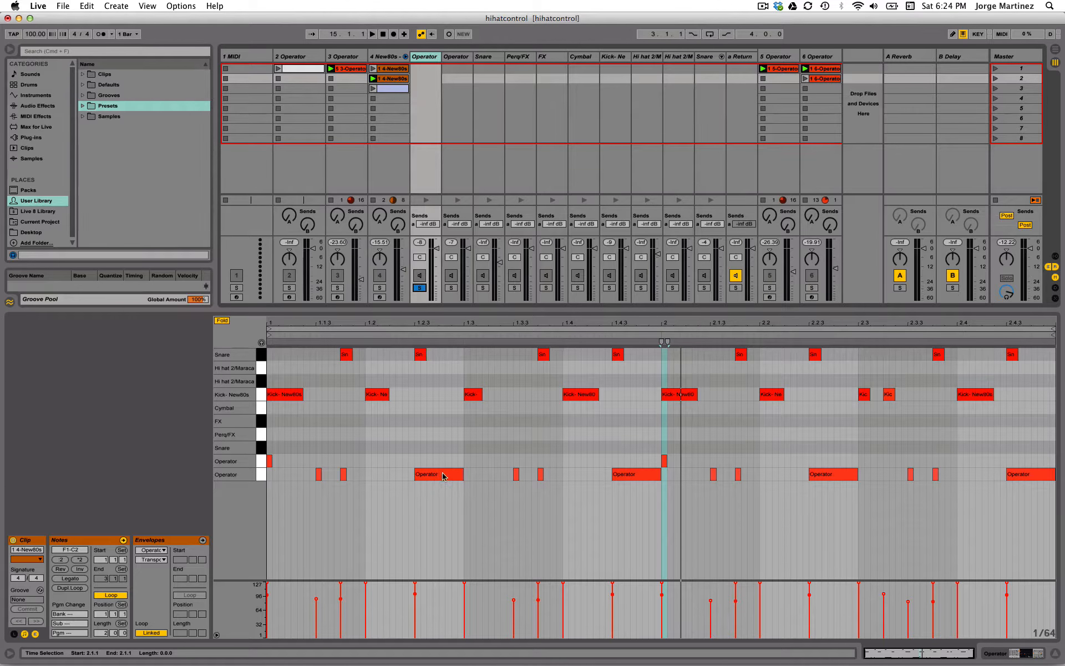
- Show the first chain's Operator device, try its envelope sustain at 0.0 dB, and return it to -inf dB
key(shift+Tab)
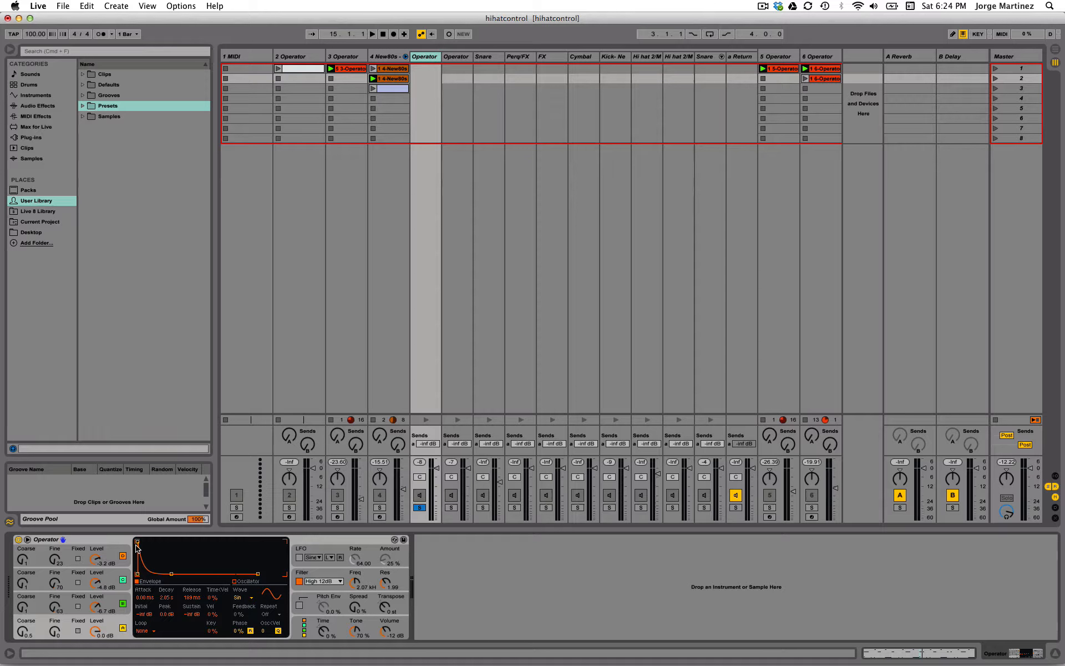
click(104, 541)
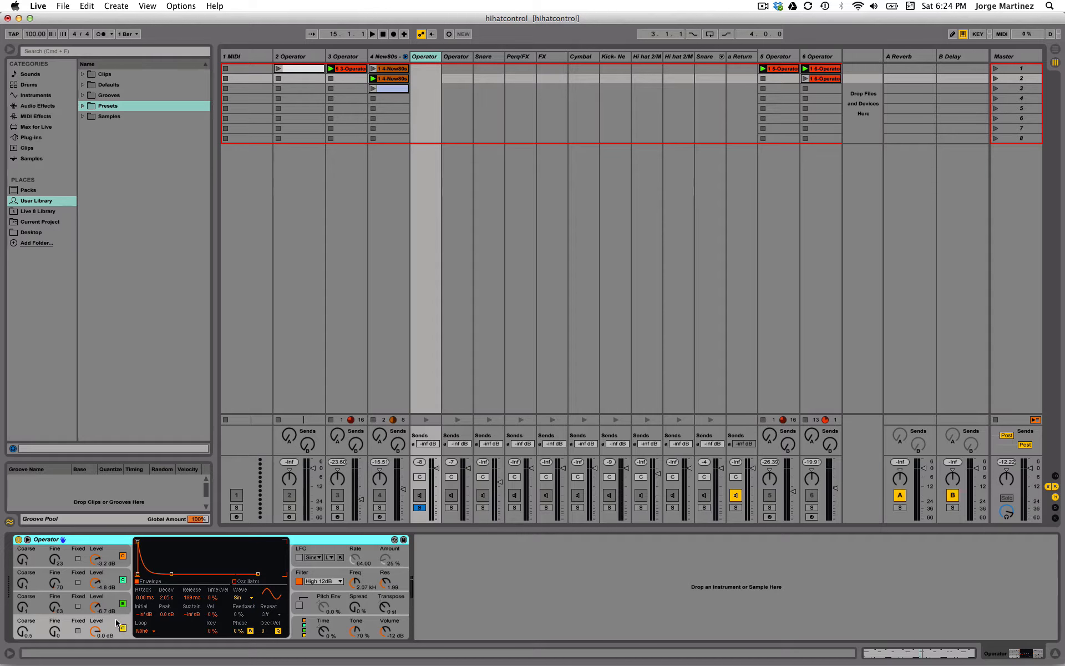
click(142, 631)
click(143, 632)
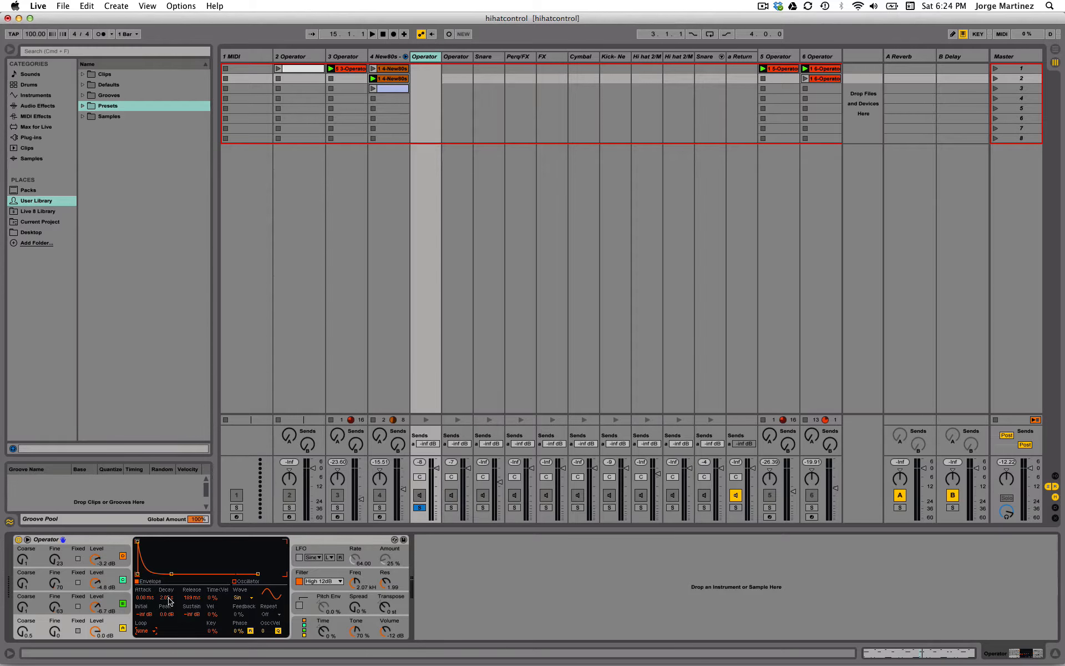
drag(189, 614, 189, 582)
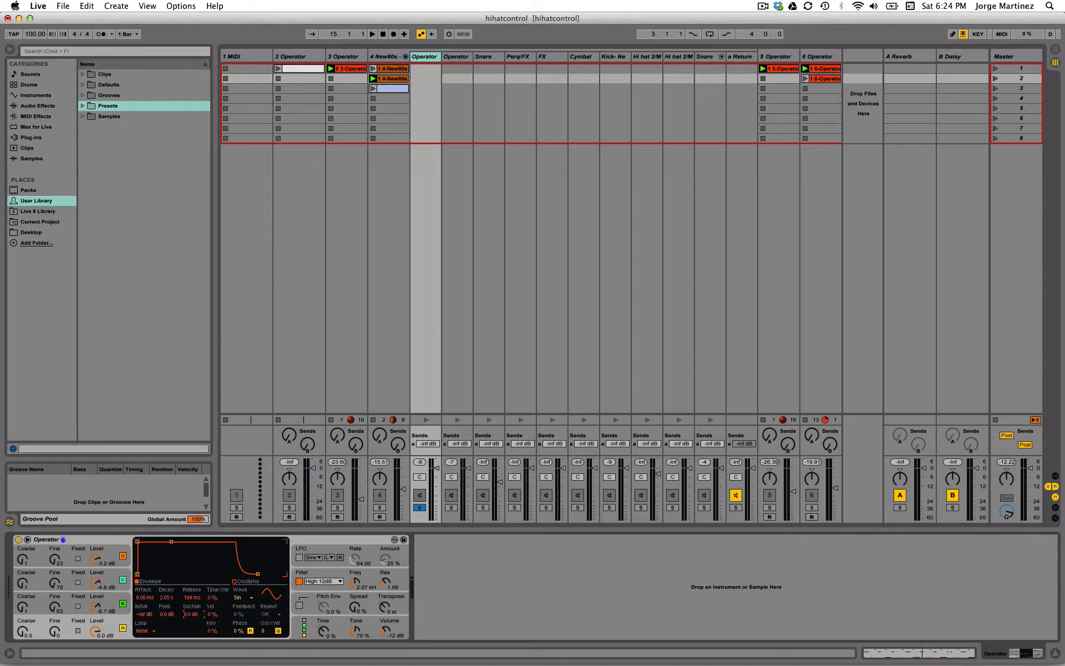
drag(191, 614, 191, 646)
- Play the soloed first Operator chain briefly and raise its envelope decay to 46.4 s
key(space)
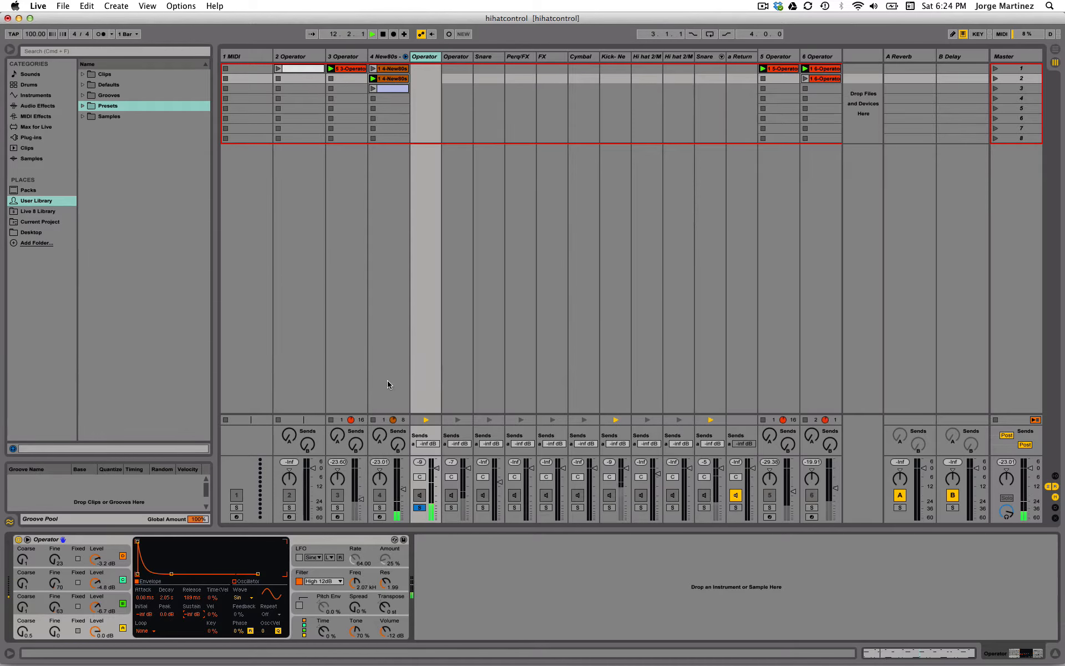
double_click(378, 78)
key(shift+Tab)
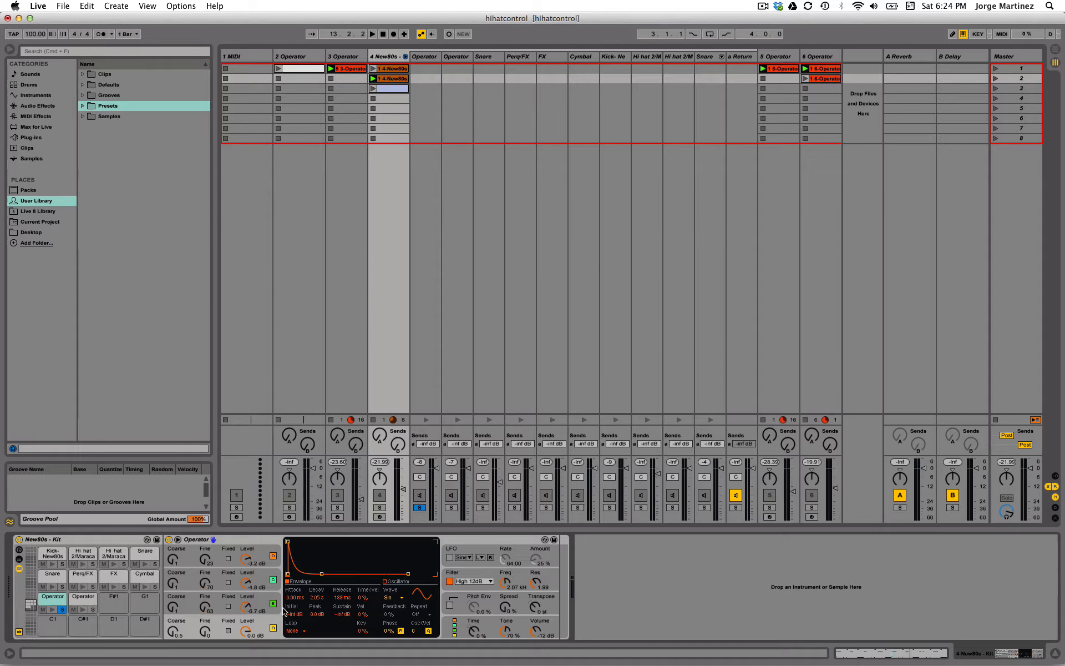
drag(317, 597, 317, 543)
- Lengthen the lower-row Operator note starting at 1.2.3 in the second New80s clip to end at bar 2, and play it back
double_click(390, 81)
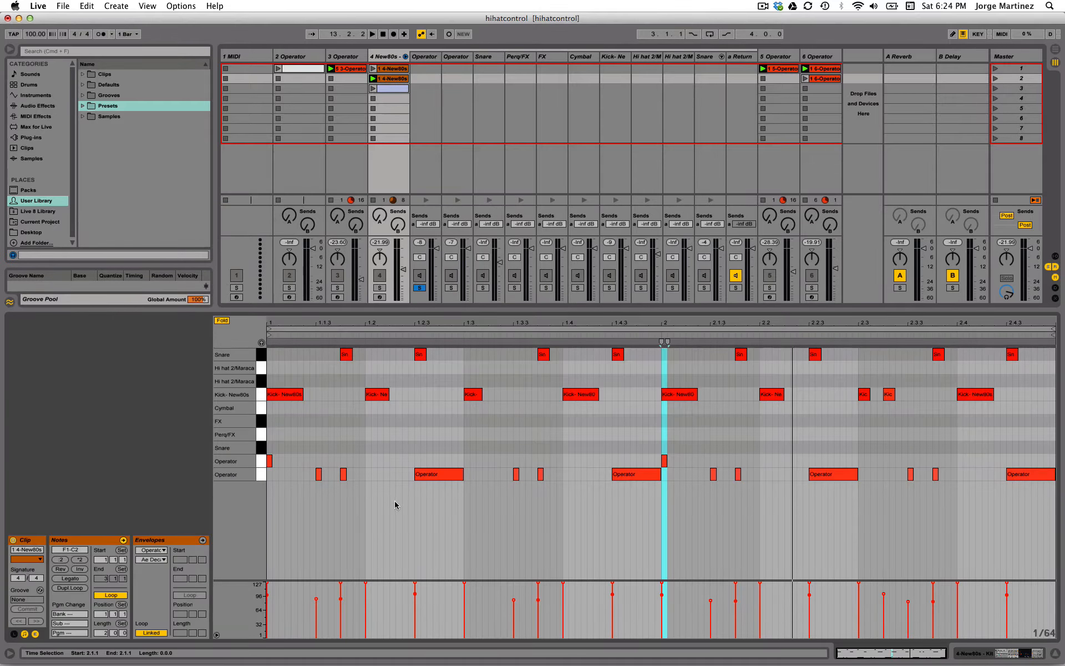
drag(460, 475, 662, 476)
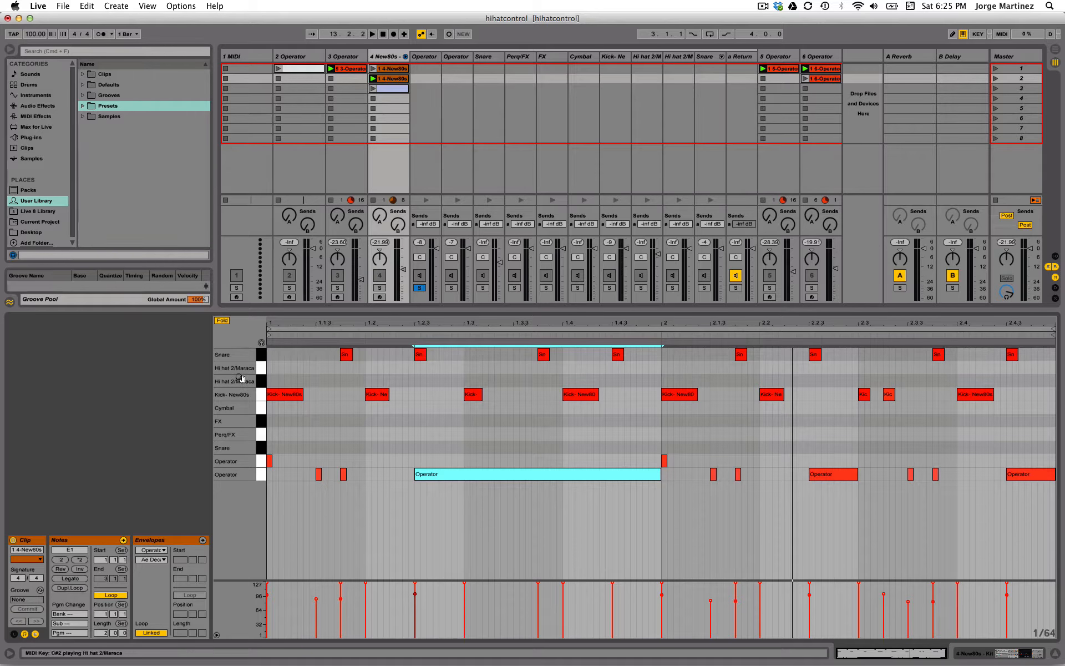
key(space)
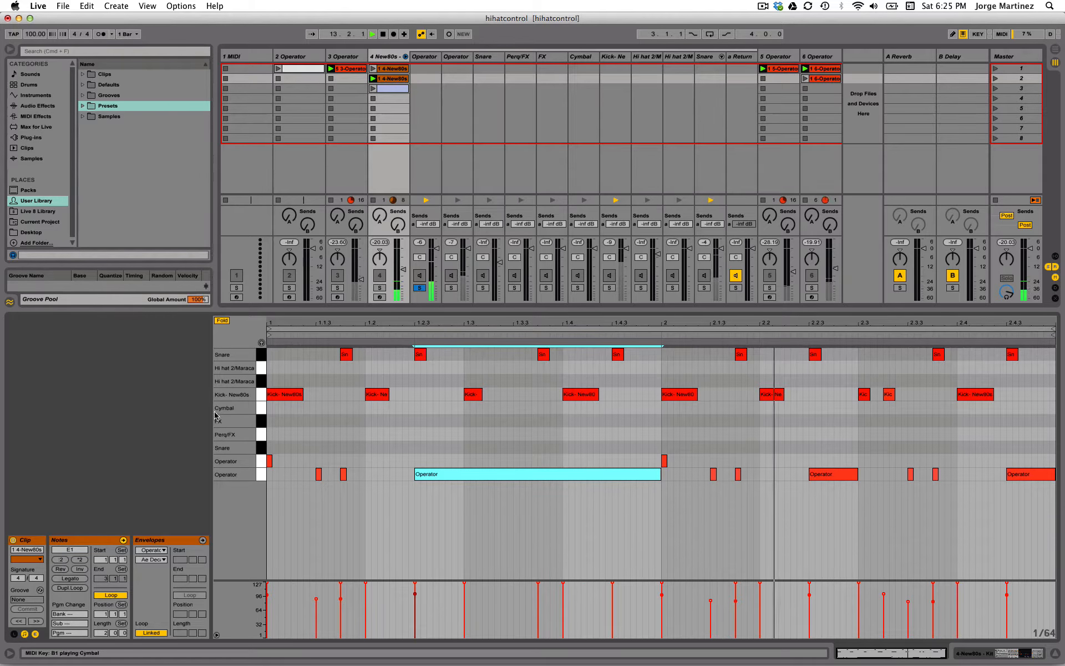
key(space)
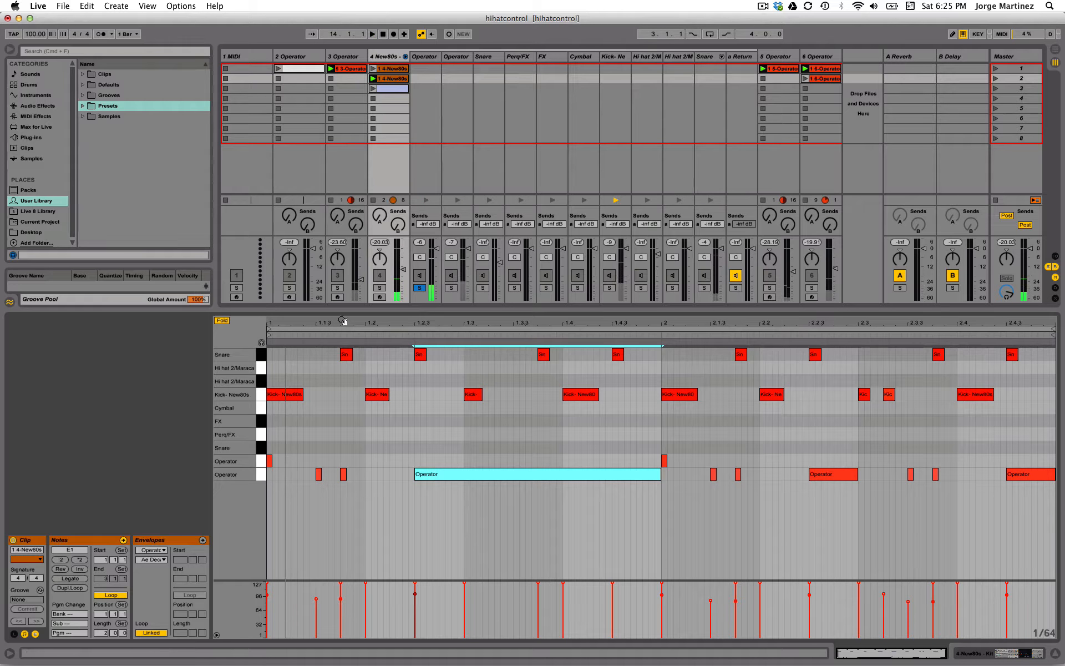
- Audition the second Operator chain in solo, stop playback, and clear its solo
click(451, 287)
click(451, 287)
key(space)
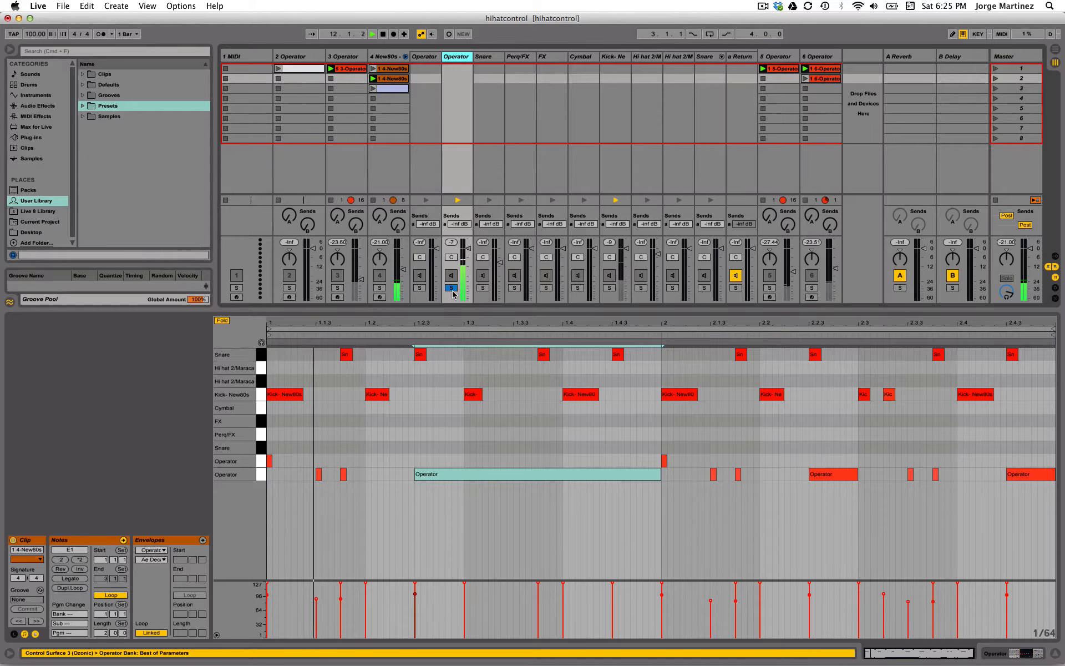
click(451, 287)
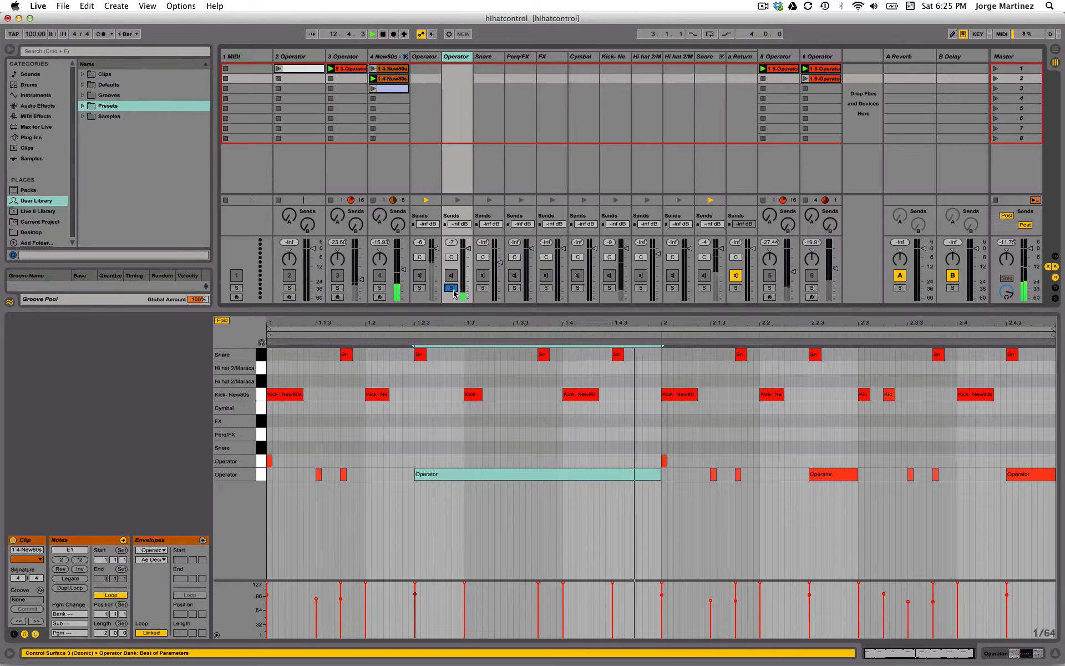
click(454, 290)
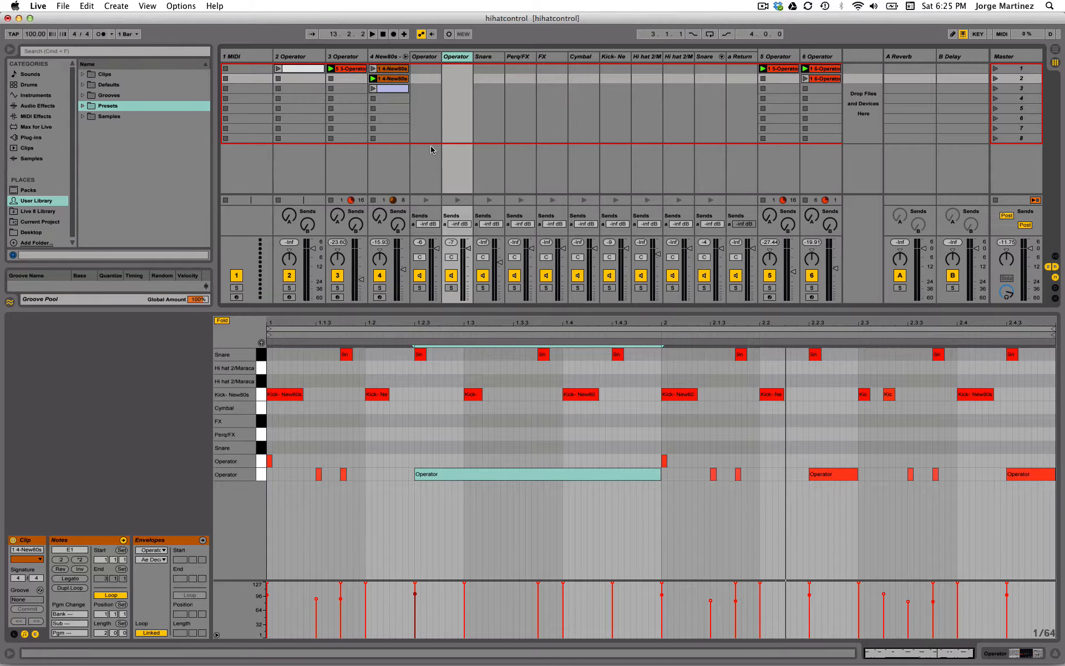
- Compare the envelope and loop settings of the Operator devices in the two Operator chains
click(430, 126)
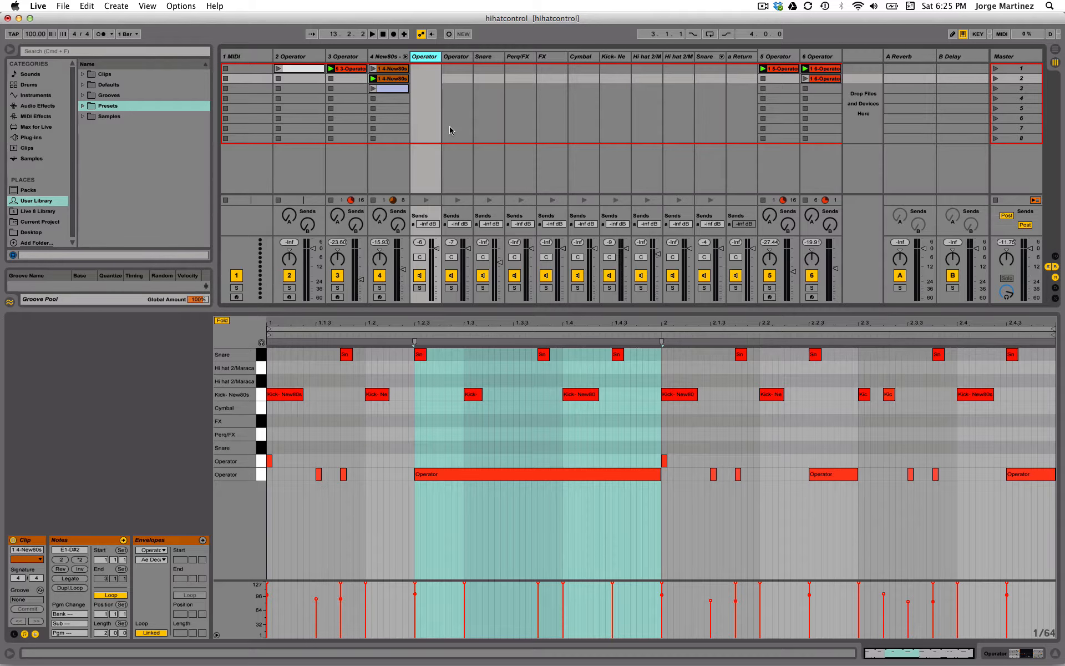
click(449, 127)
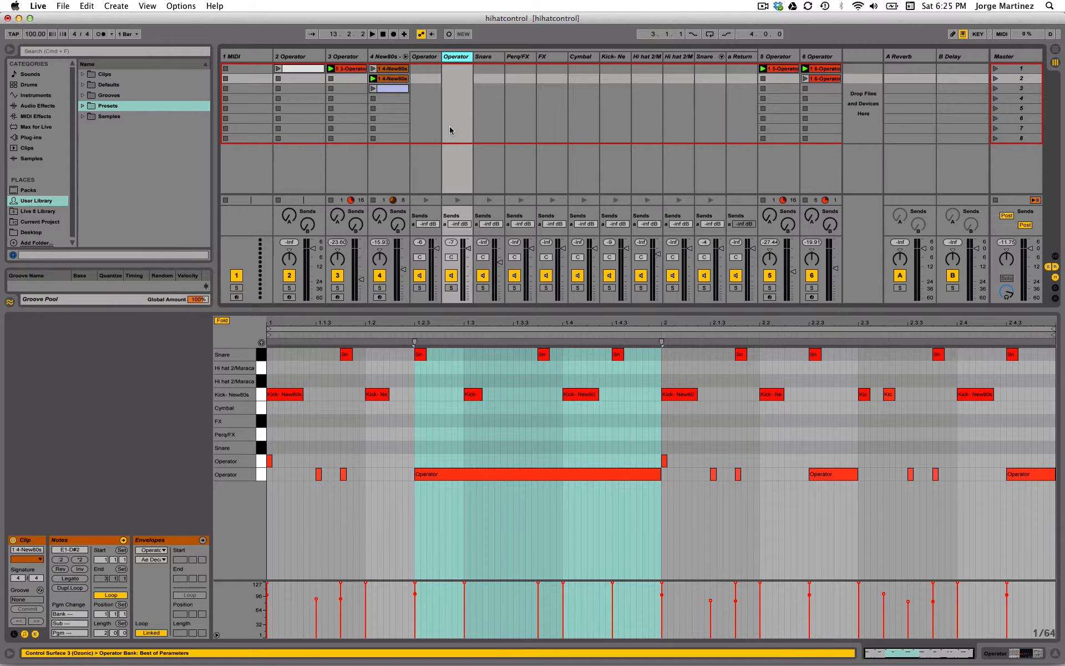
key(shift+Tab)
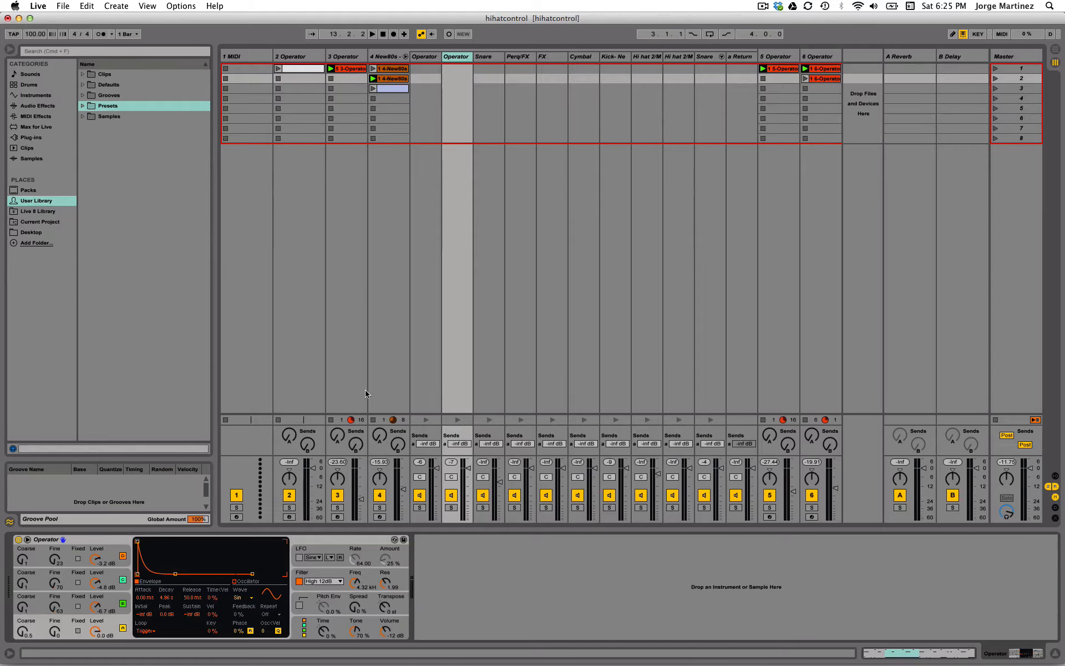
click(417, 130)
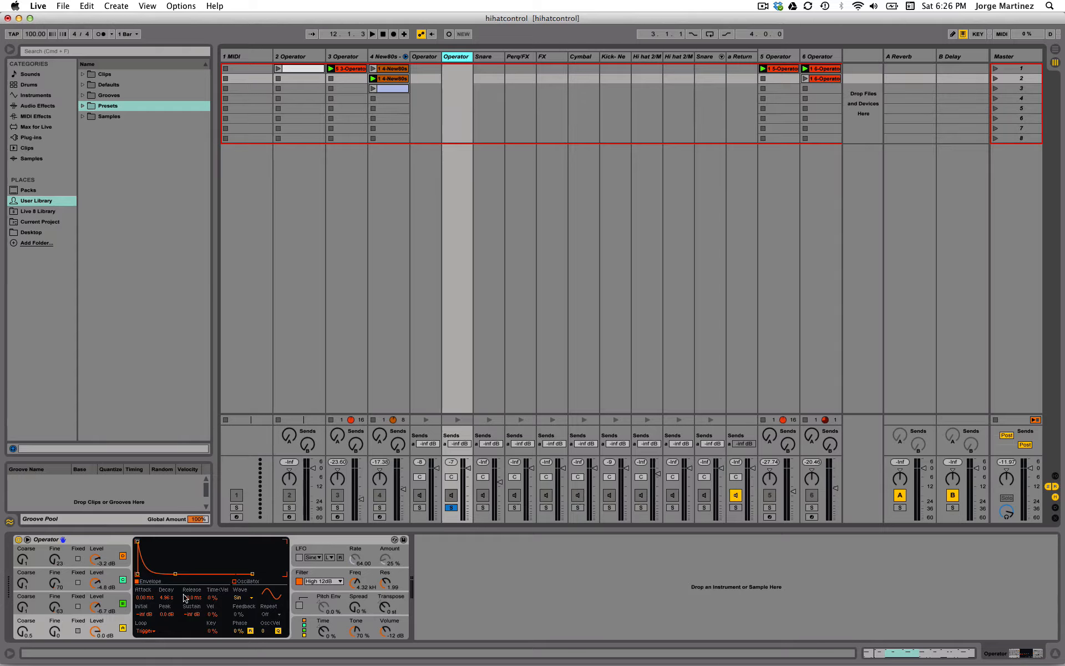
click(428, 58)
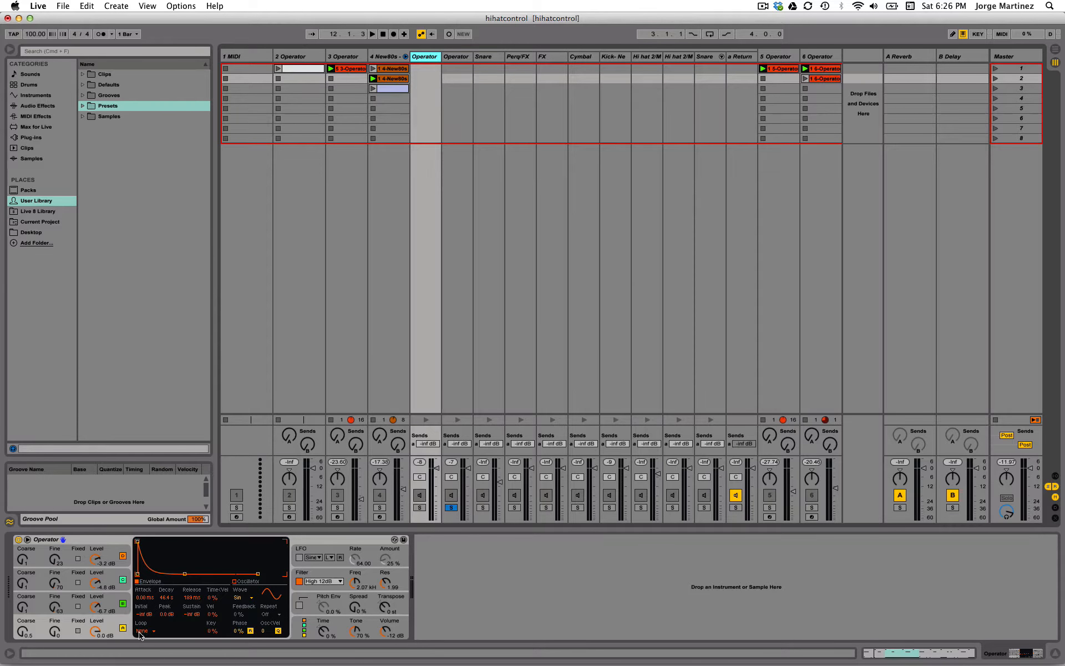
- Audition the second Operator chain, add the first Operator chain to the solo, and play both together
key(space)
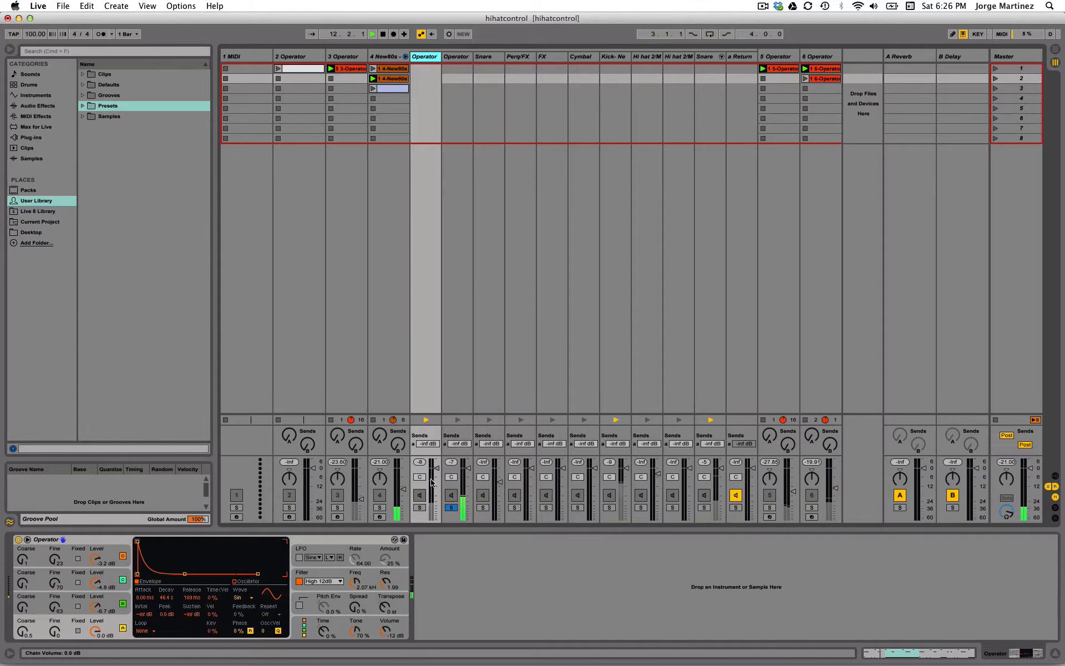
key(space)
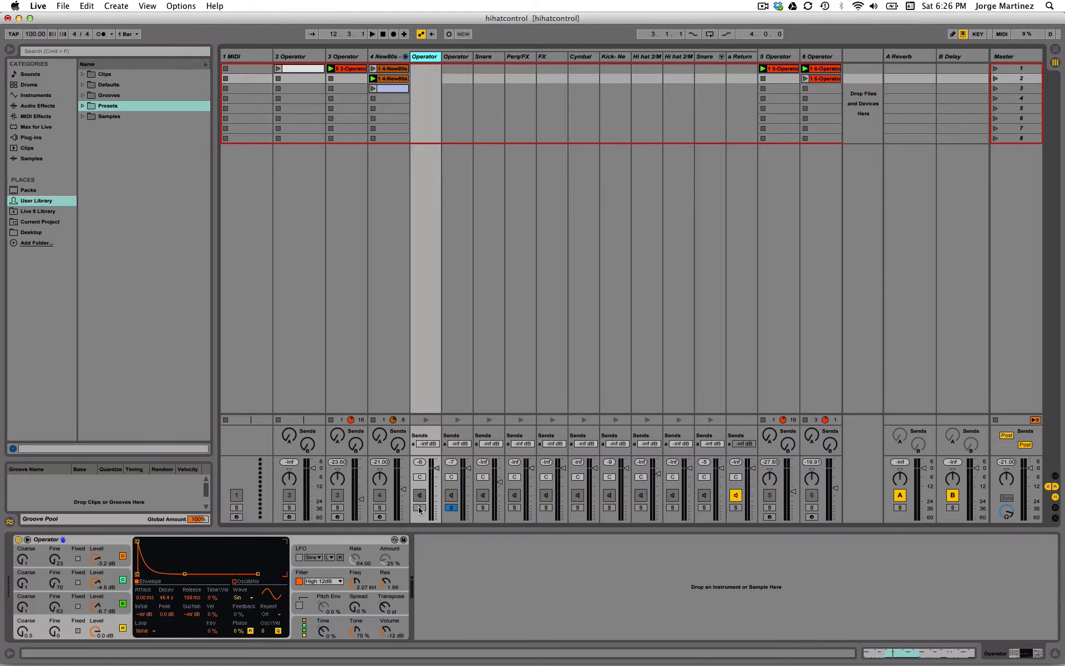
click(419, 507)
key(space)
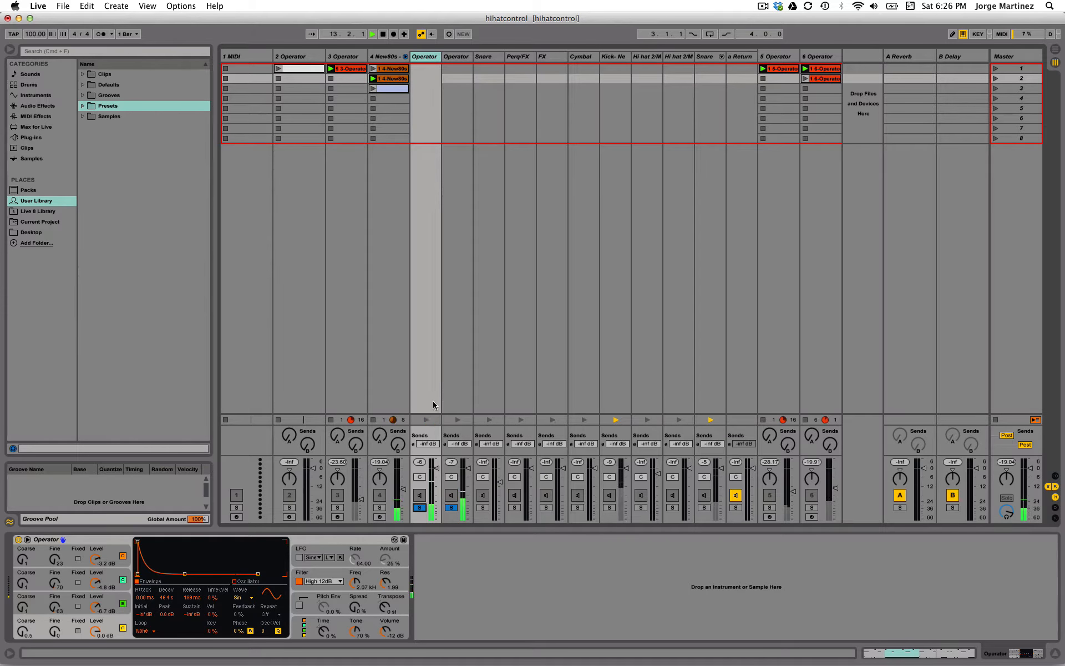
key(space)
- Switch back and forth between the two Operator chains to review their differing decay, release and loop settings
click(444, 130)
click(429, 130)
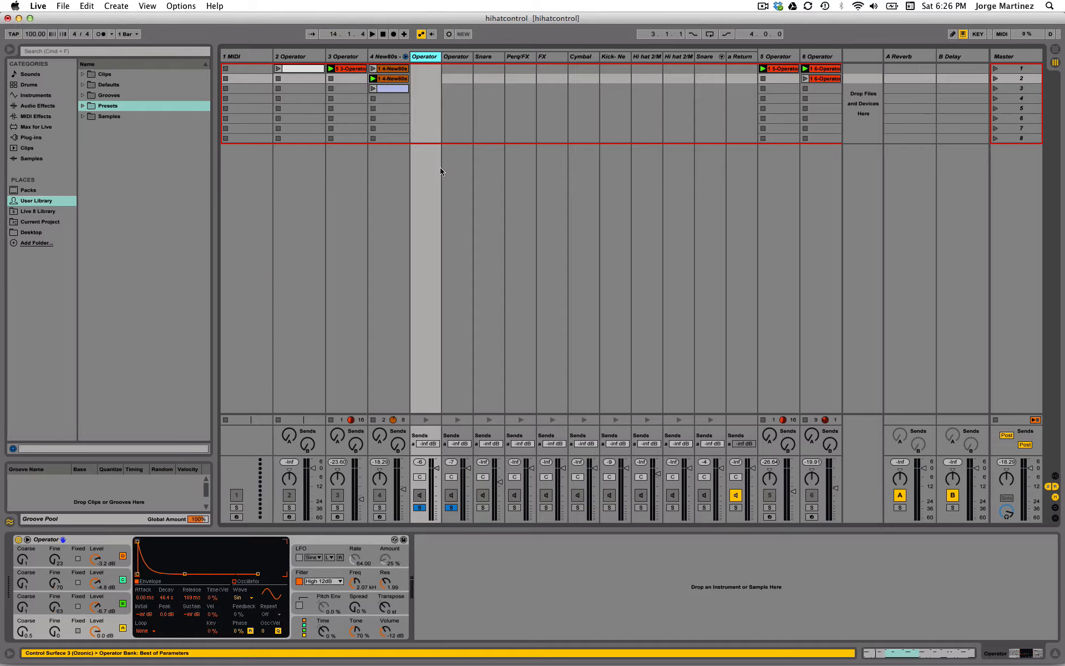
click(447, 115)
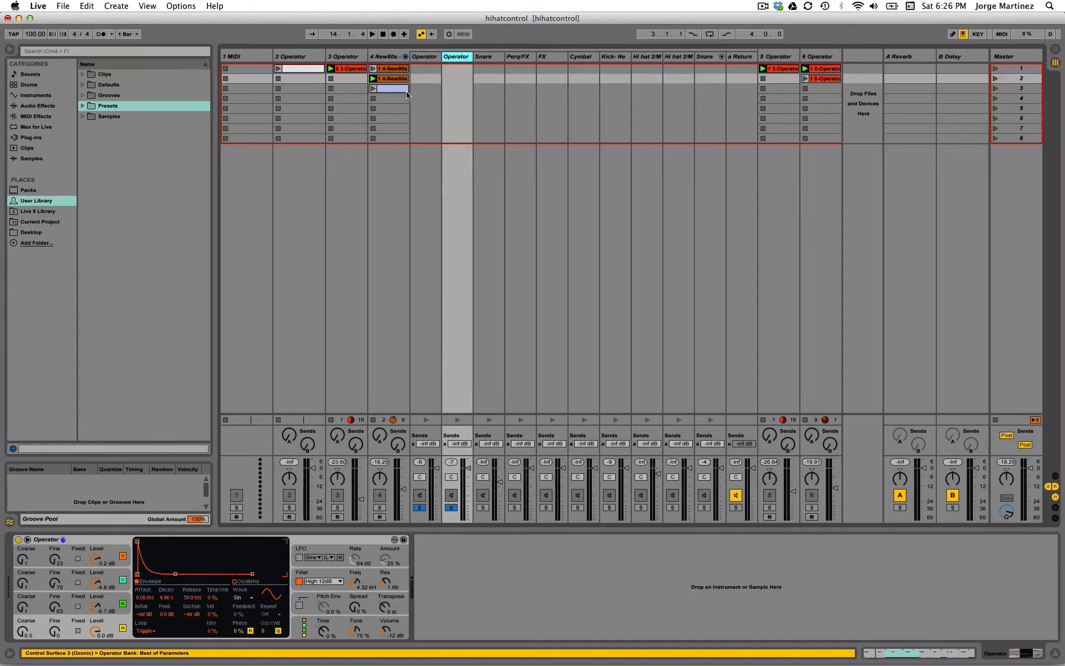
click(424, 70)
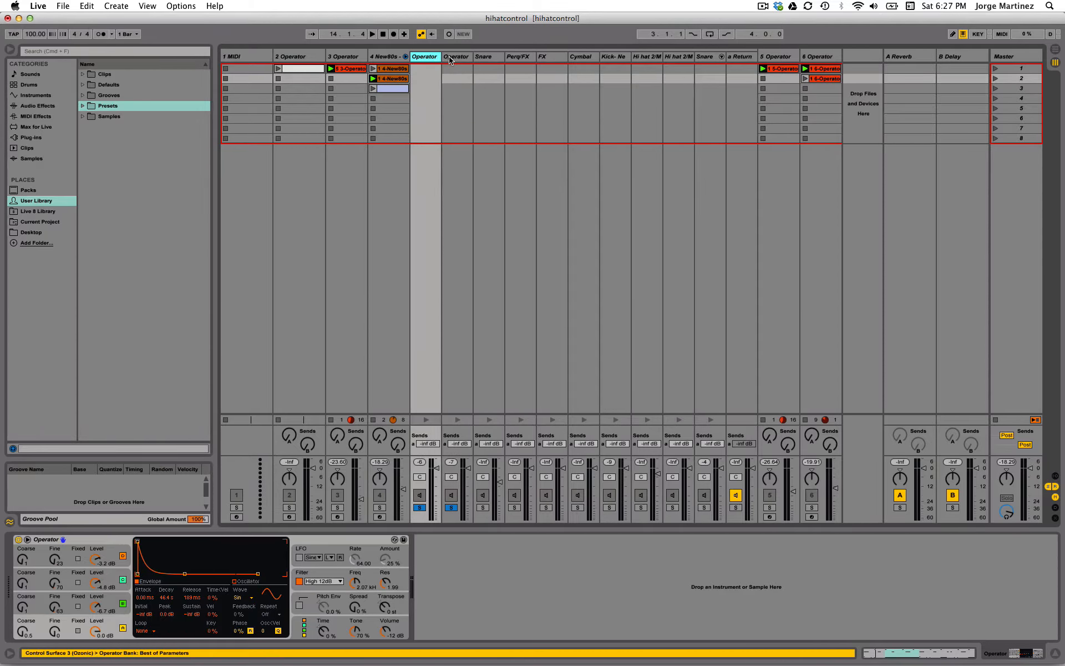
click(451, 61)
click(419, 70)
- Delete the blank clip in the third slot of the New80s drum track
click(391, 88)
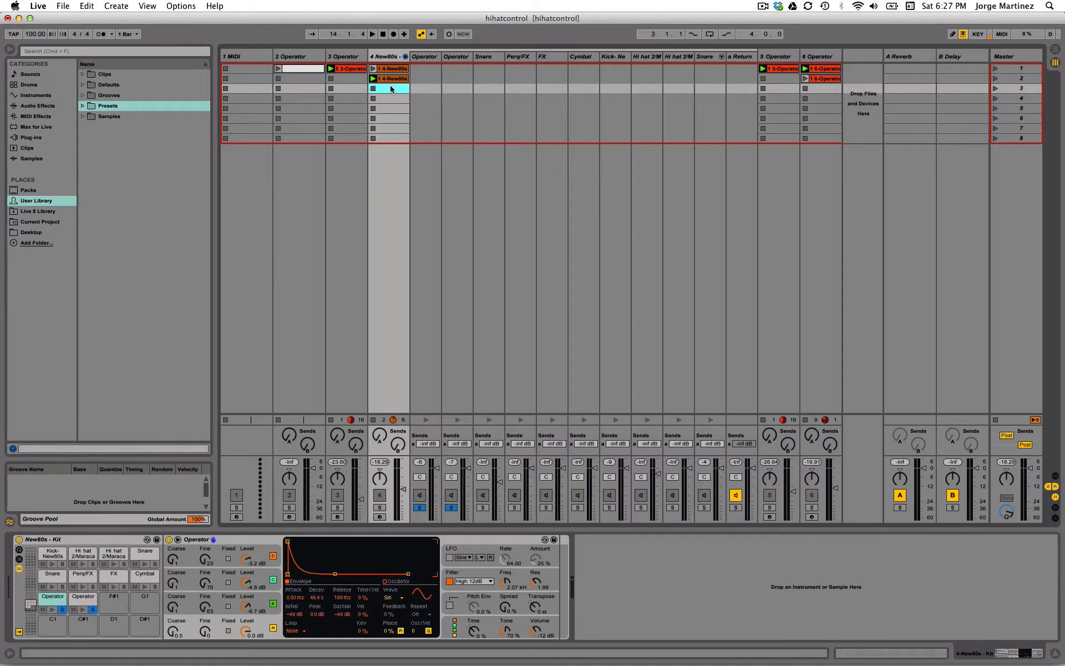
- Copy the kick and snare clip from the first slot into the third slot of the New80s track
click(391, 81)
drag(391, 83, 392, 90)
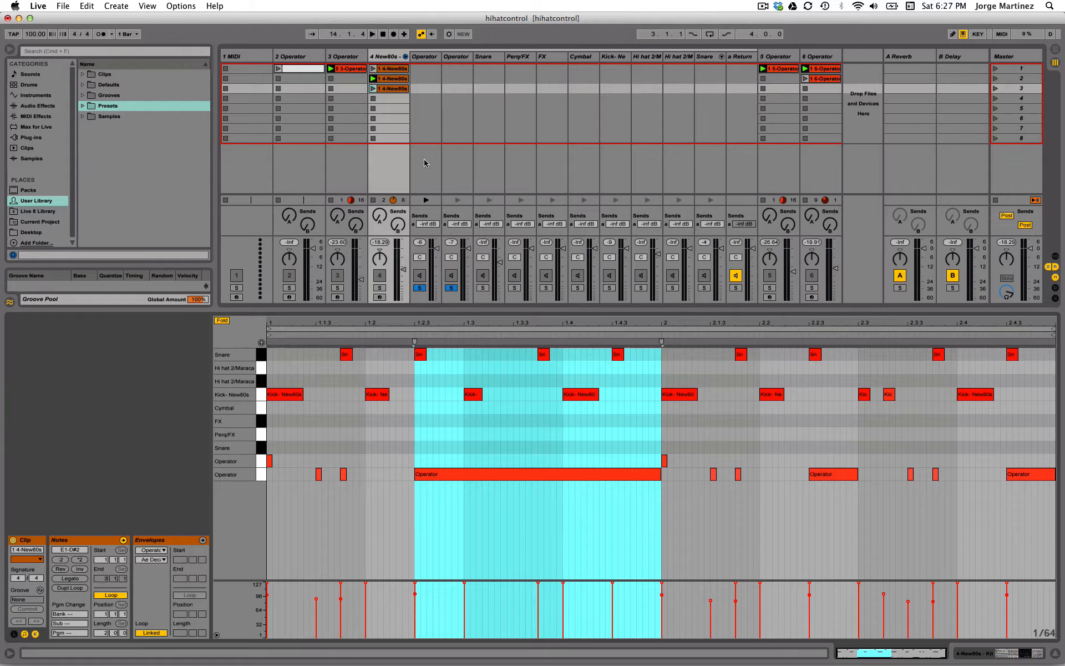
click(390, 69)
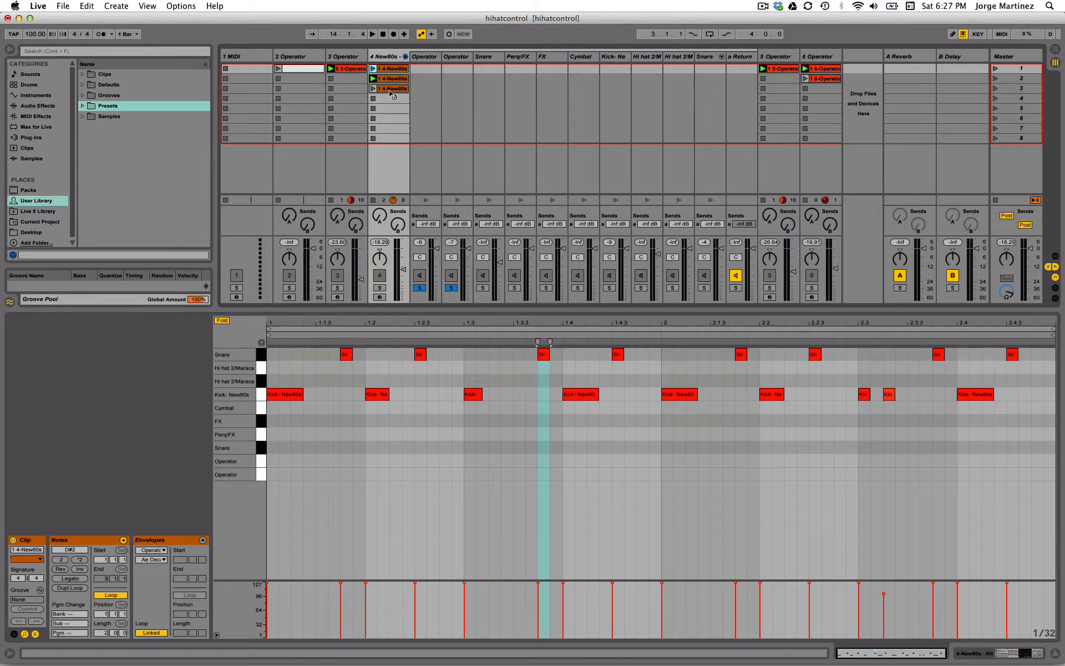
click(391, 89)
click(393, 70)
click(391, 89)
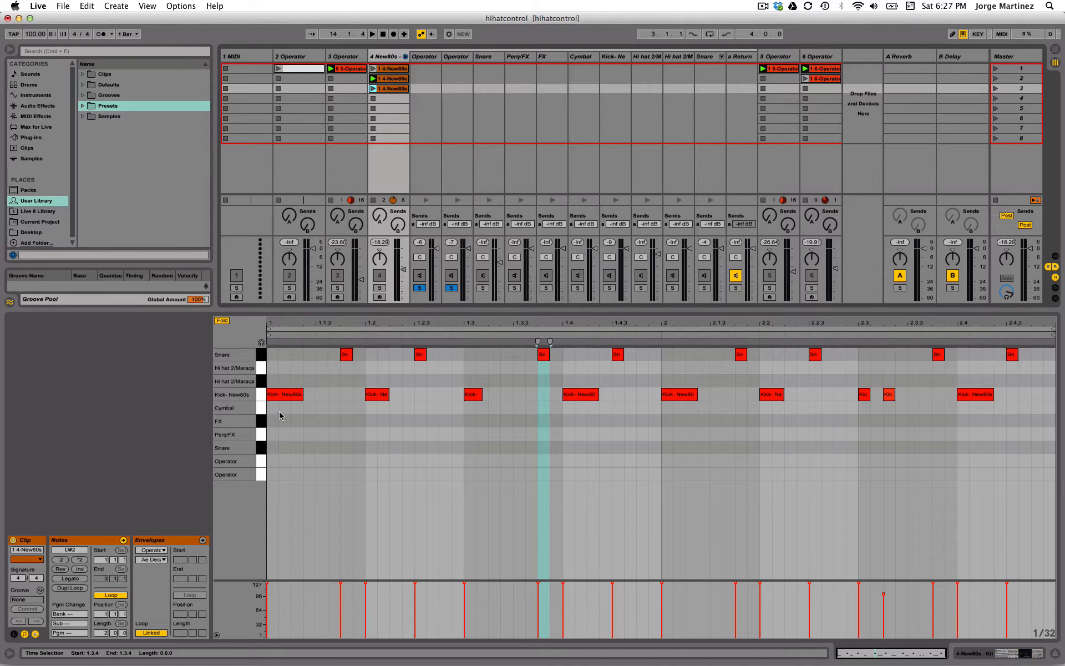
double_click(383, 99)
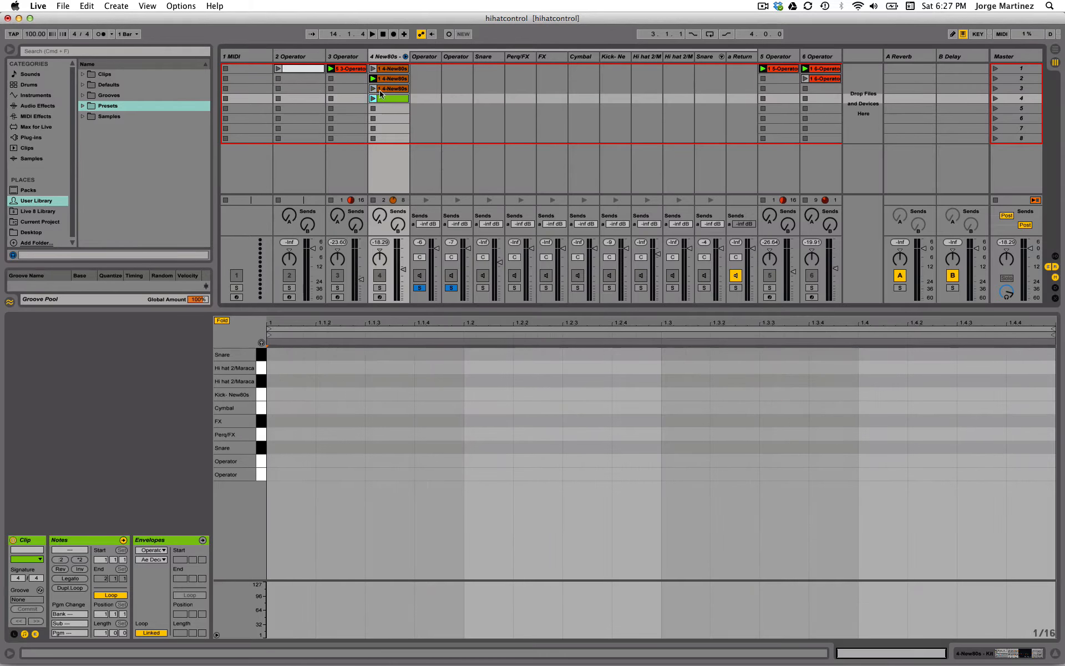
click(383, 90)
click(381, 98)
key(Delete)
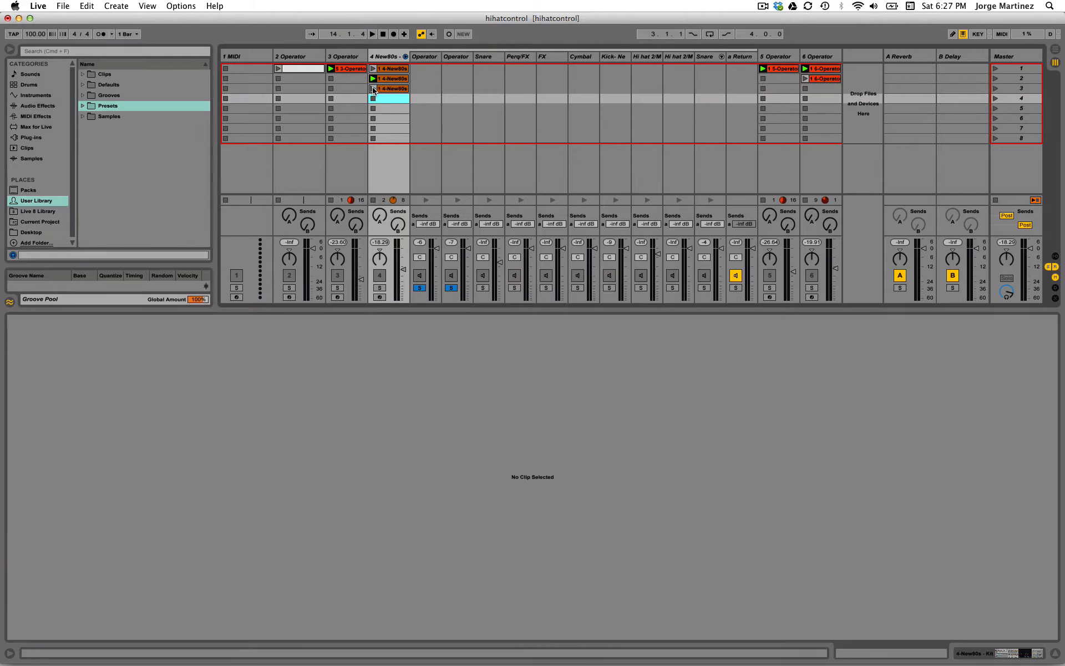
- Launch the third New80s clip, solo the New80s track to audition the kick and snare pattern, and stop playback
click(374, 89)
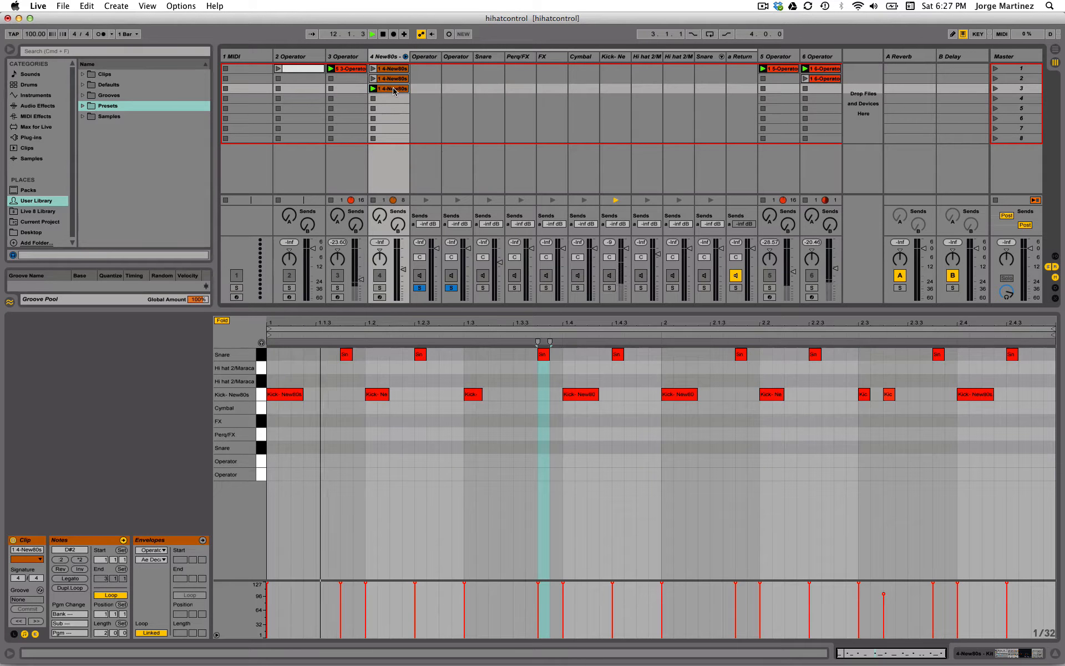
click(379, 288)
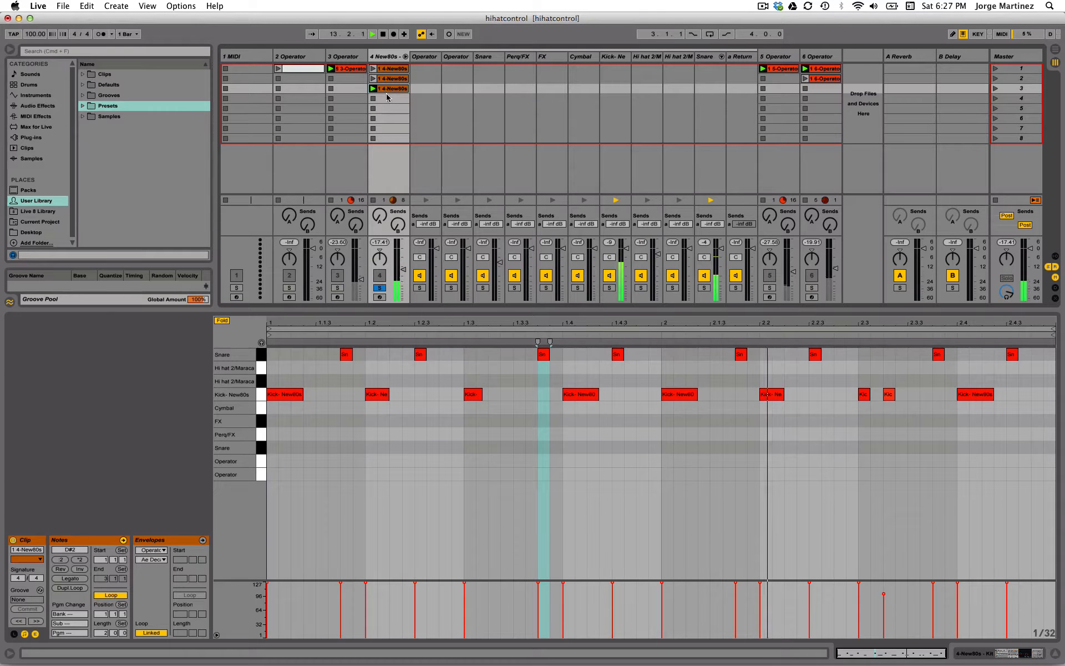
key(space)
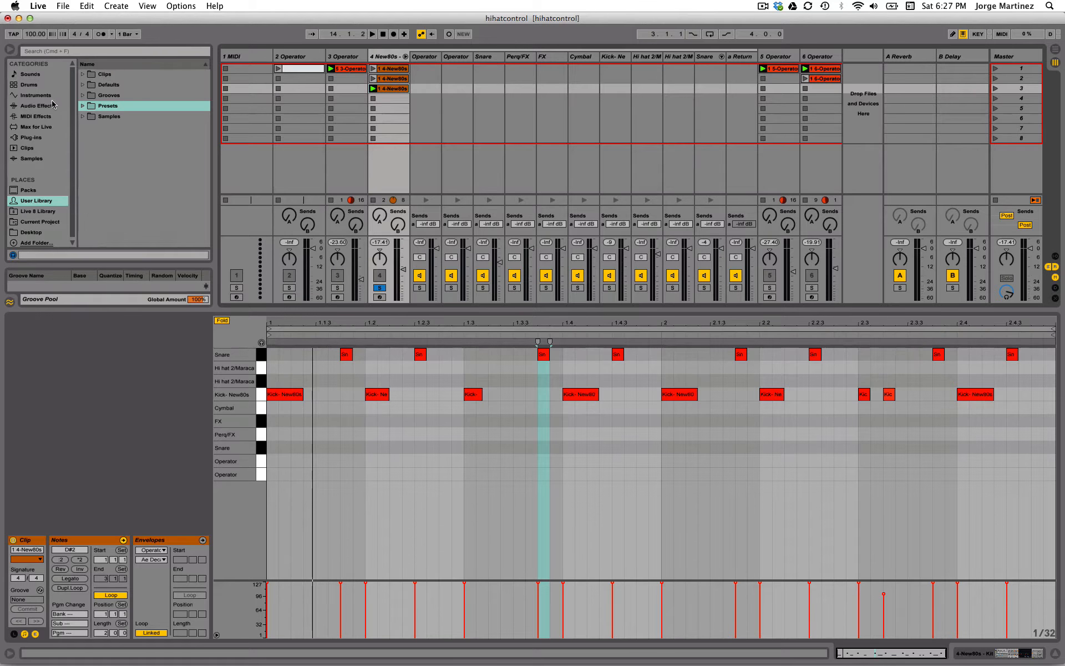
- Add a new Operator instrument to the empty F#1 pad of the New80s drum rack
click(31, 96)
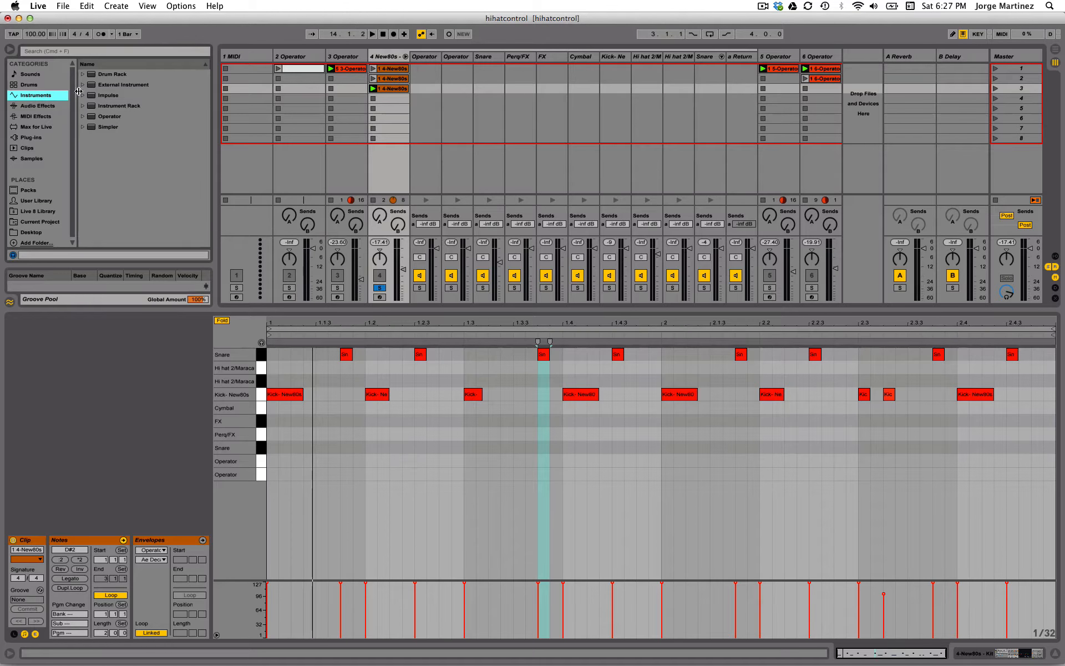
click(107, 116)
click(392, 54)
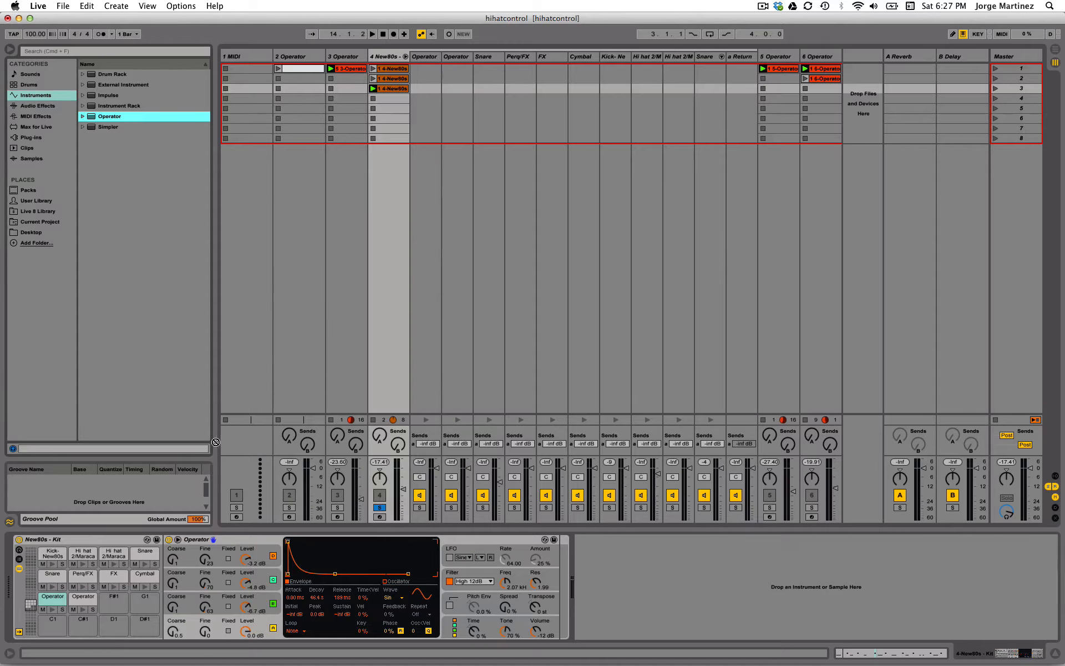
drag(215, 442, 363, 48)
drag(111, 116, 345, 52)
click(384, 55)
drag(114, 599, 114, 600)
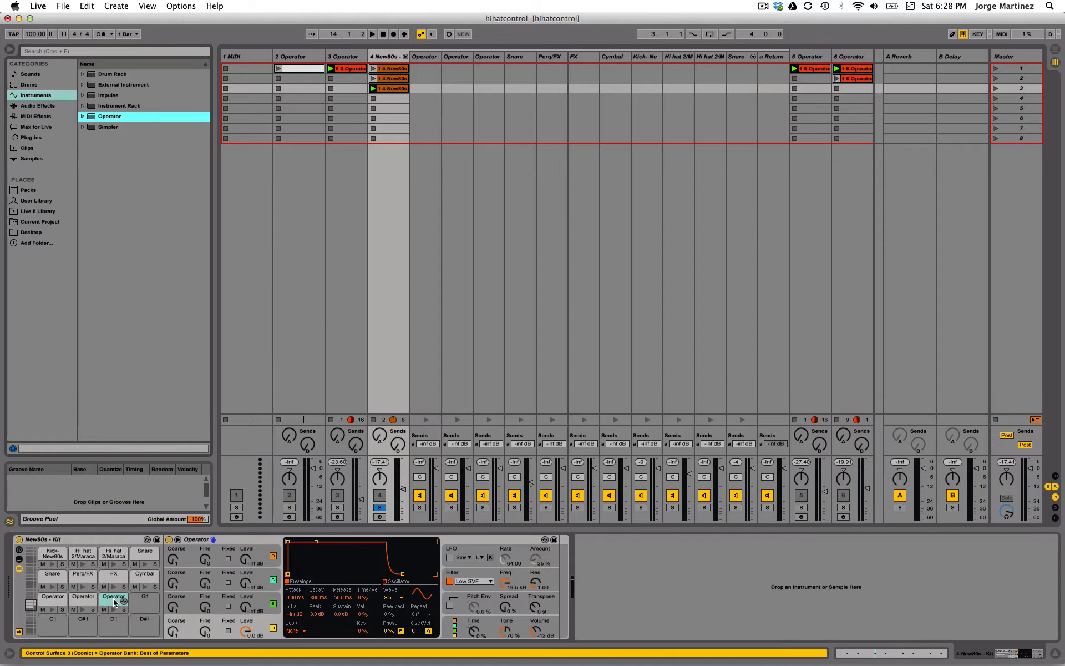
- Rename the F#1 Operator pad as "hihat tut" and save the set
click(110, 599)
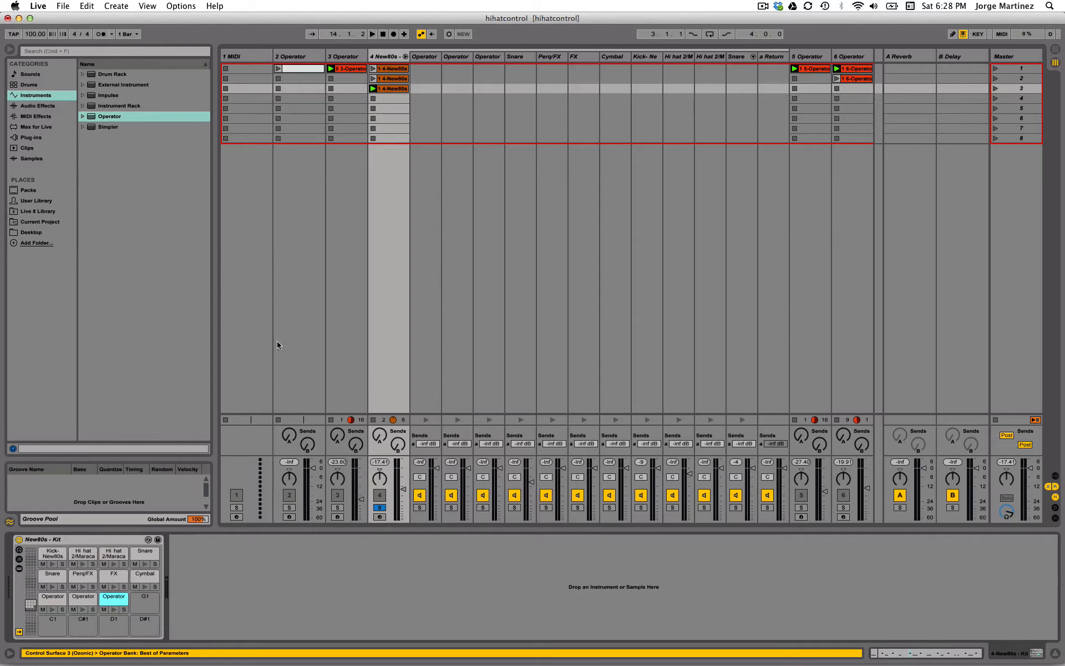
click(395, 89)
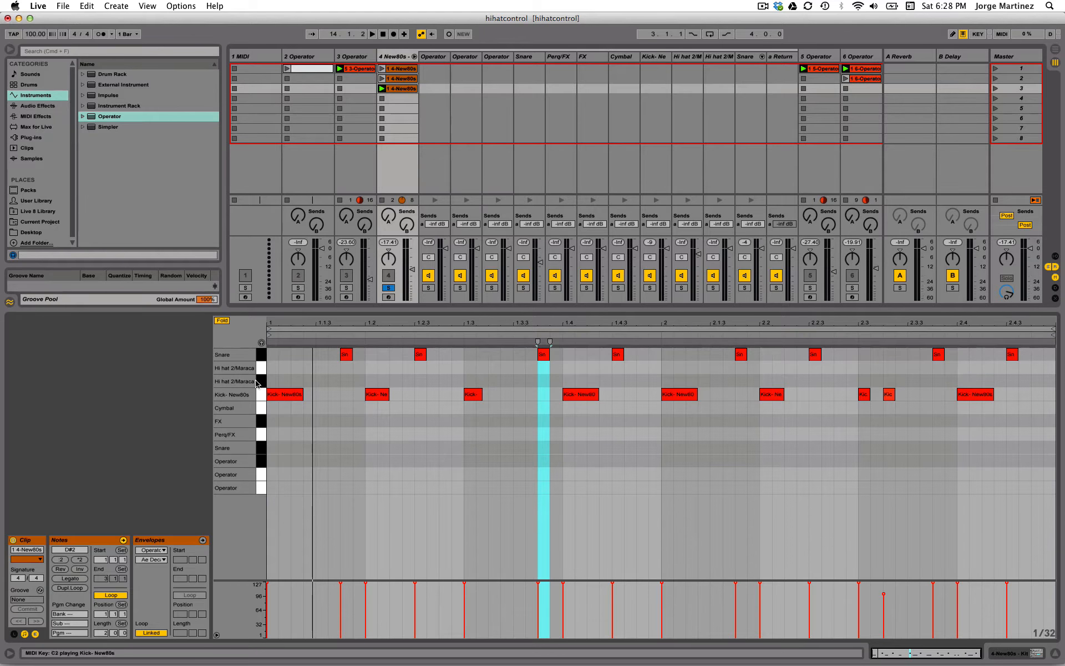
key(shift+Tab)
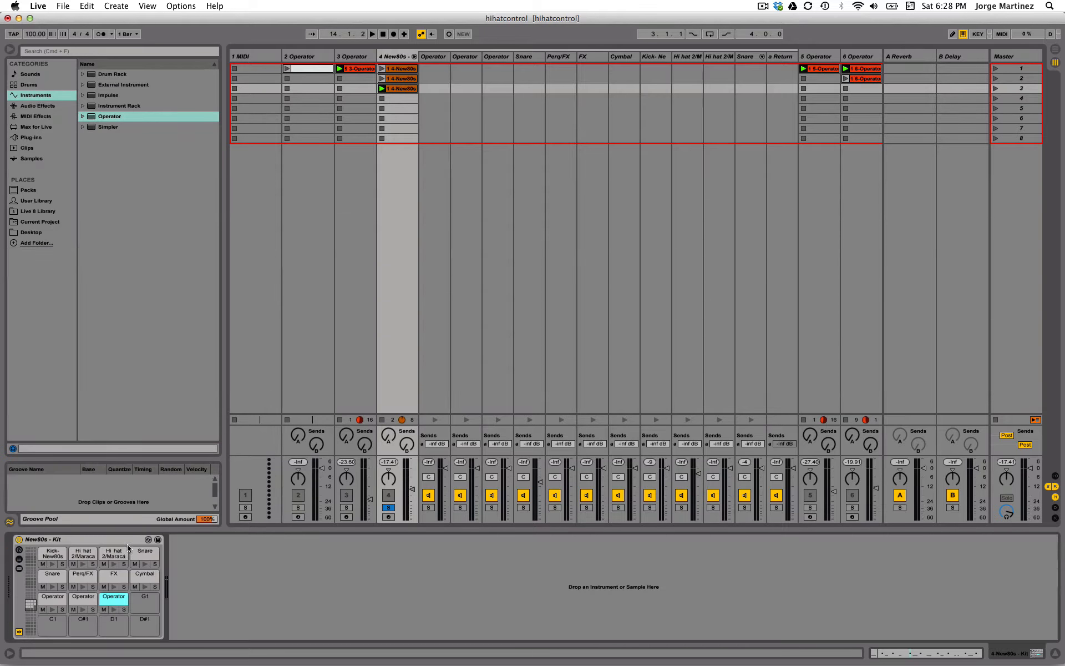
right_click(114, 598)
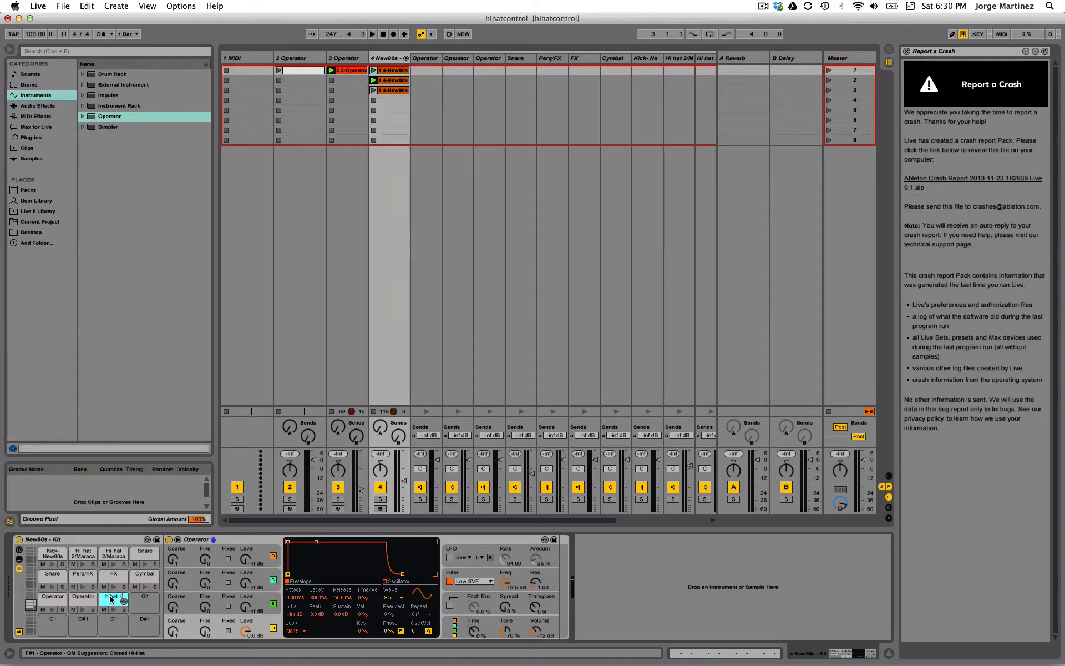
click(124, 392)
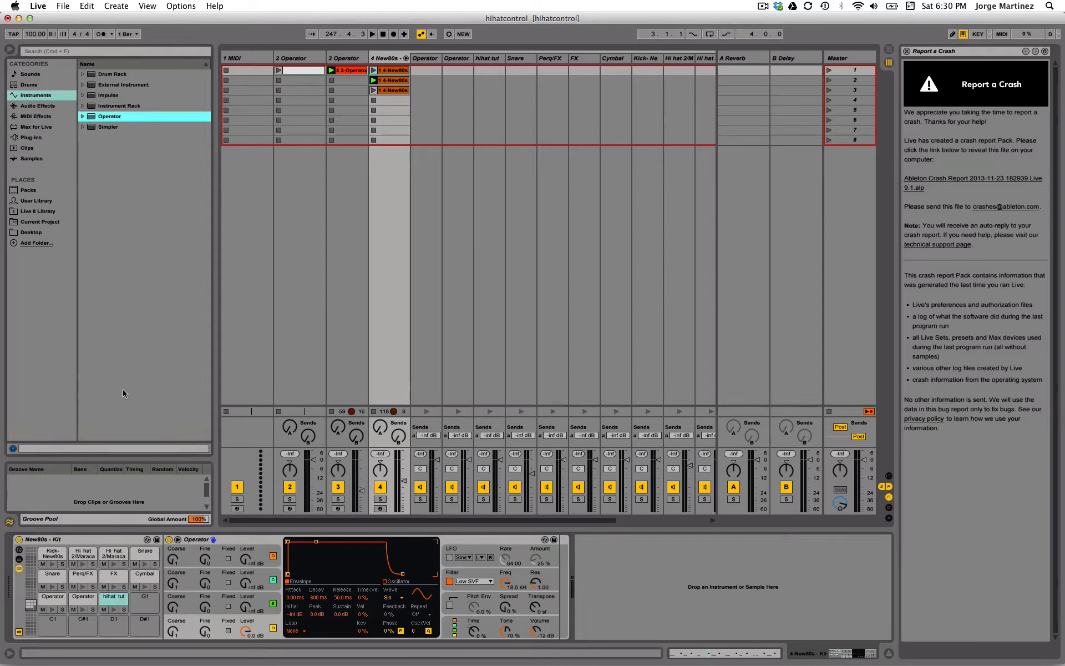
key(super+s)
- Audition the third clip with the New80s track soloed, and add a hihat tut note about a sixteenth long at the clip's start
click(391, 92)
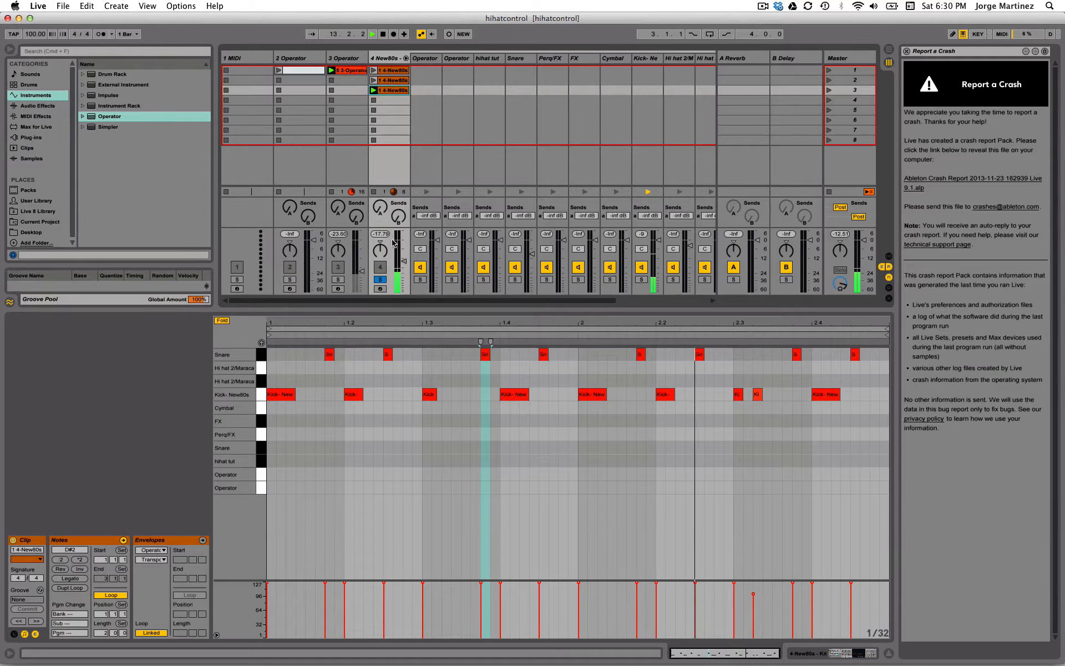
key(space)
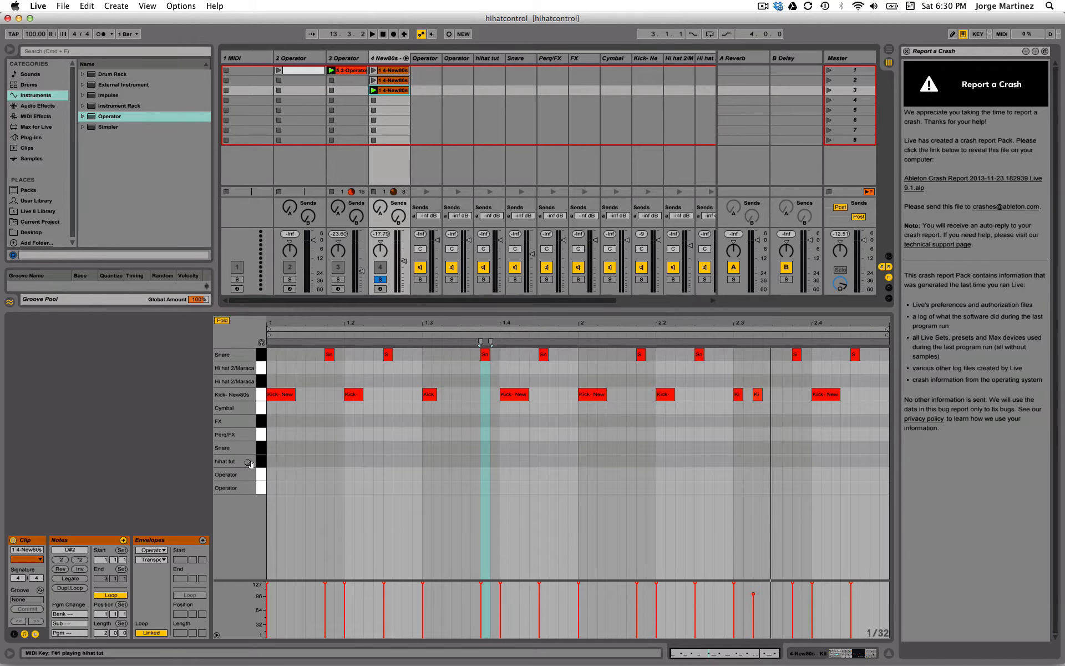
double_click(270, 463)
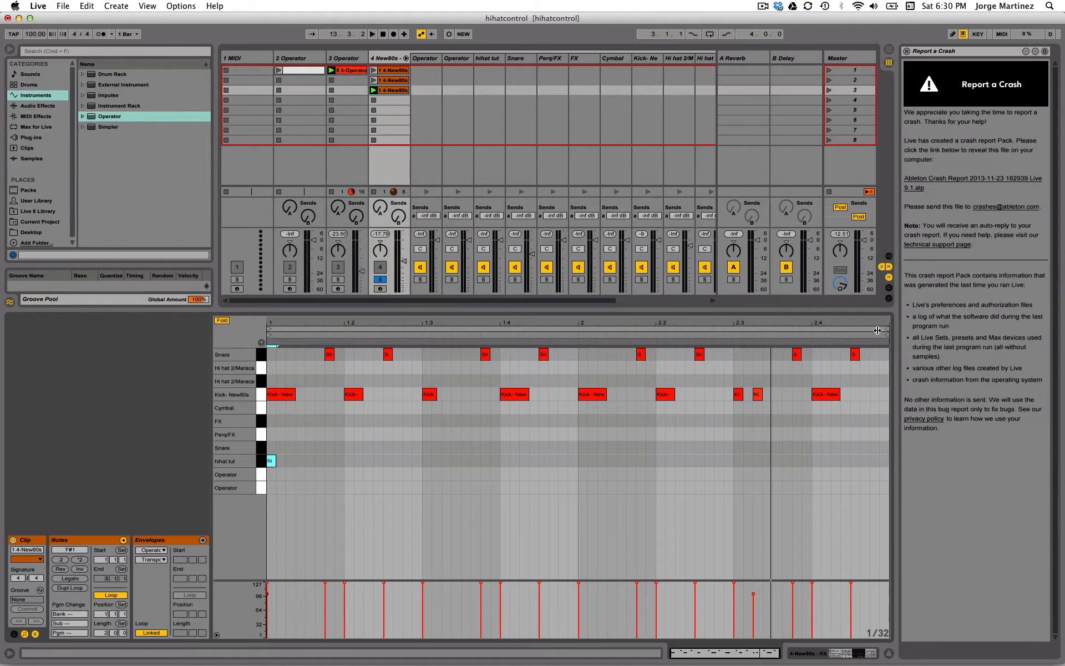
drag(269, 448, 339, 478)
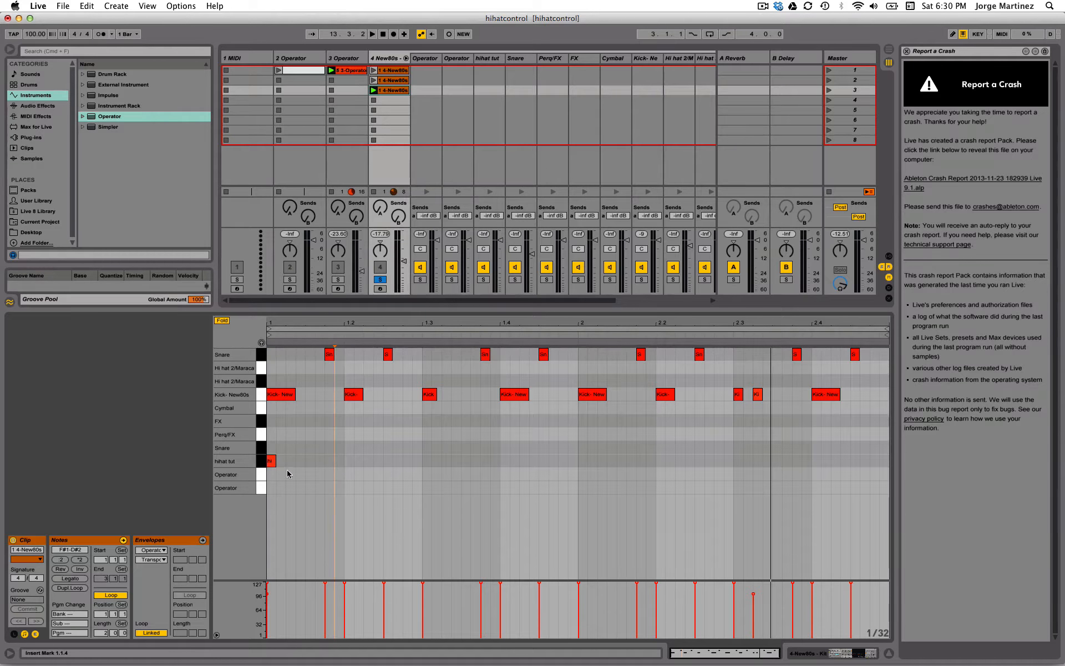
drag(274, 462, 344, 474)
- Duplicate the one-beat hihat tut selection seven times to place a note on every beat of the two-bar clip
click(306, 465)
key(super+d)
key(super+d)
key(super+d)
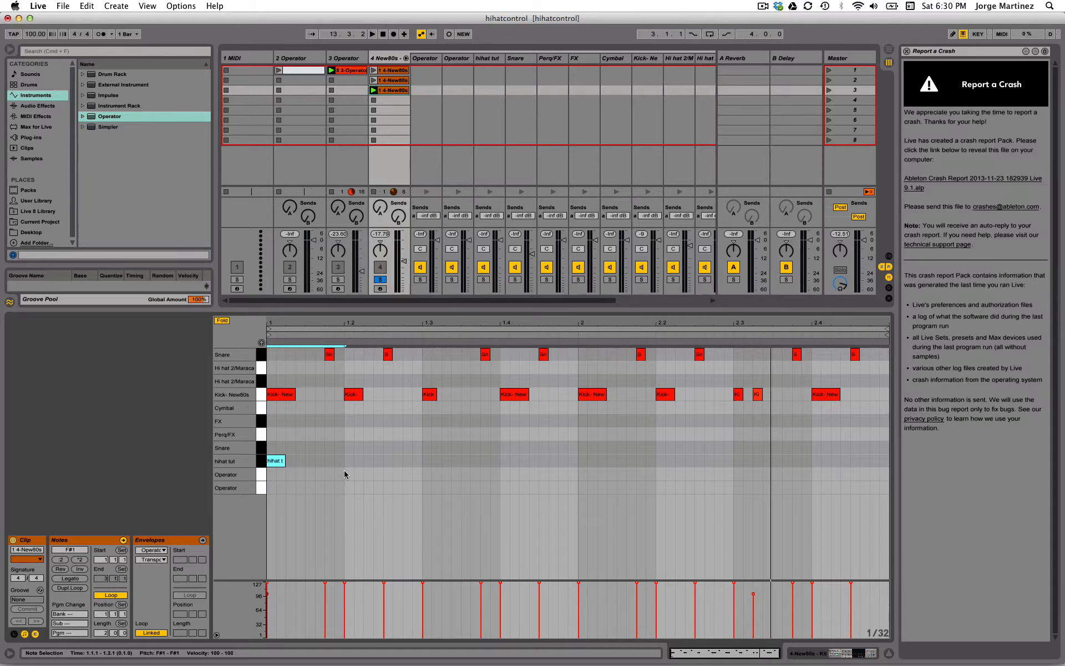
key(super+d)
key(super+d)
key(super+d)
key(super+d)
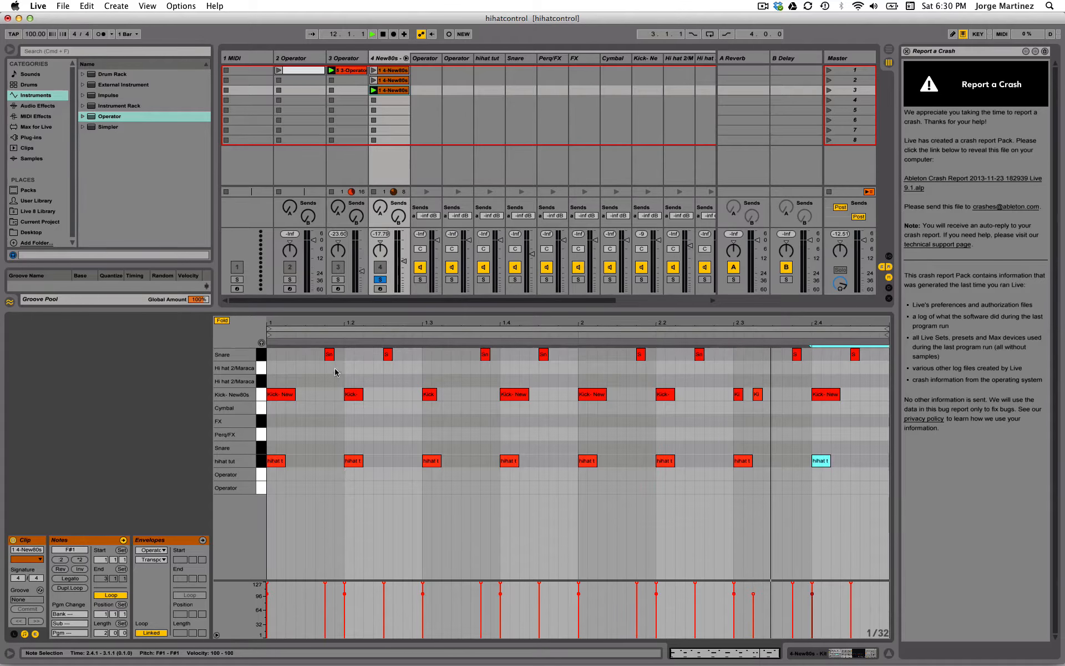
- Play the pattern while soloing the kick chain and switching the solo to the hihat tut chain, and stop playback
key(space)
click(641, 279)
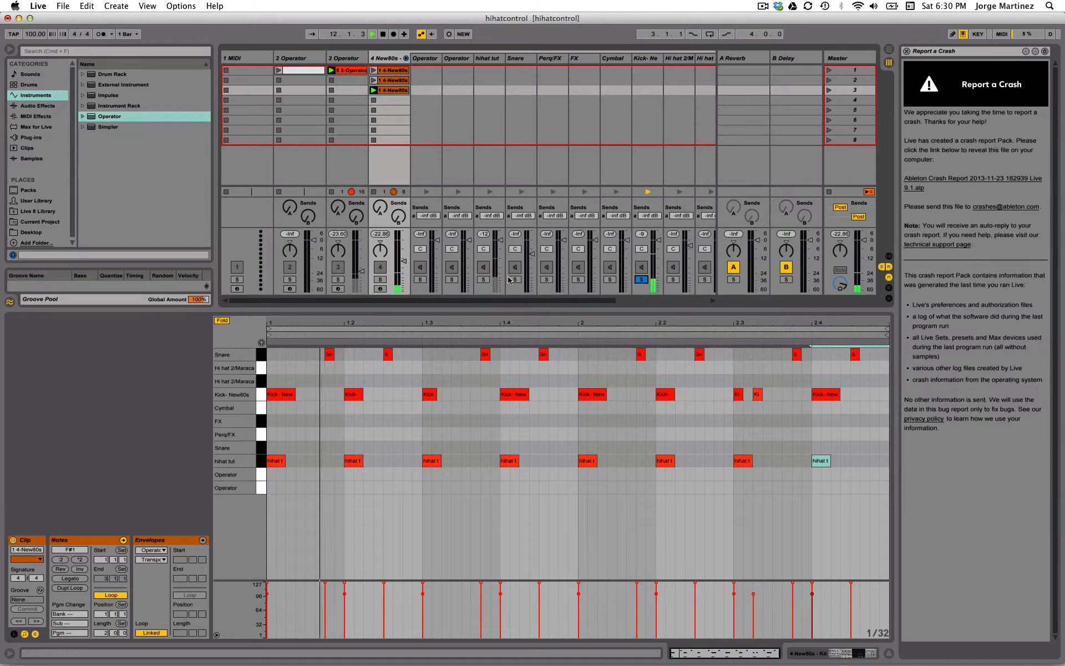
click(482, 280)
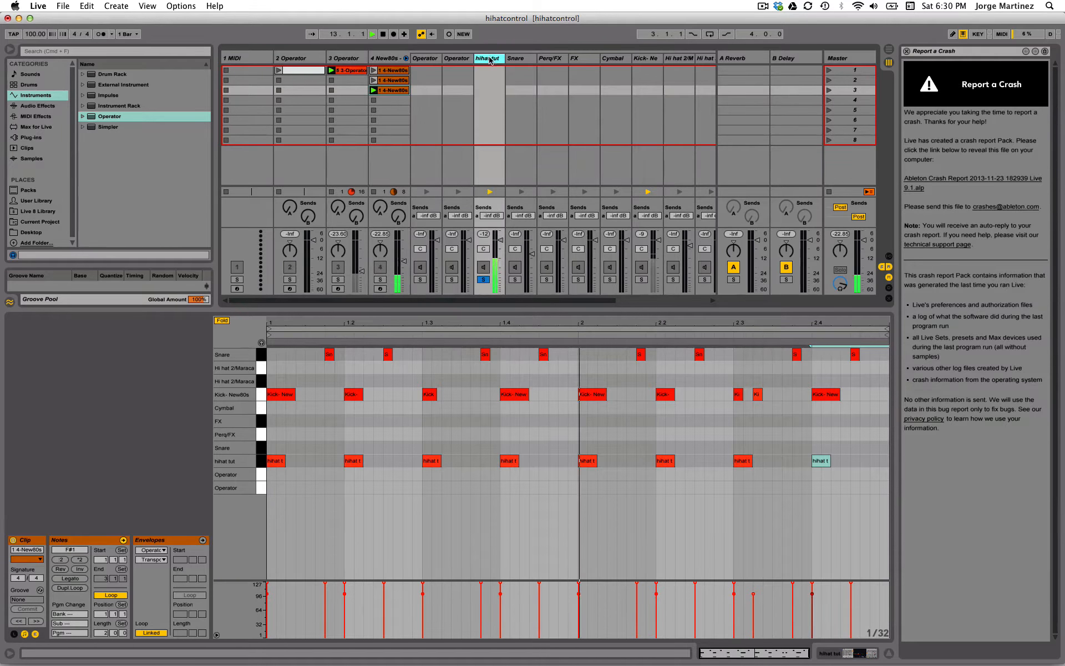
key(space)
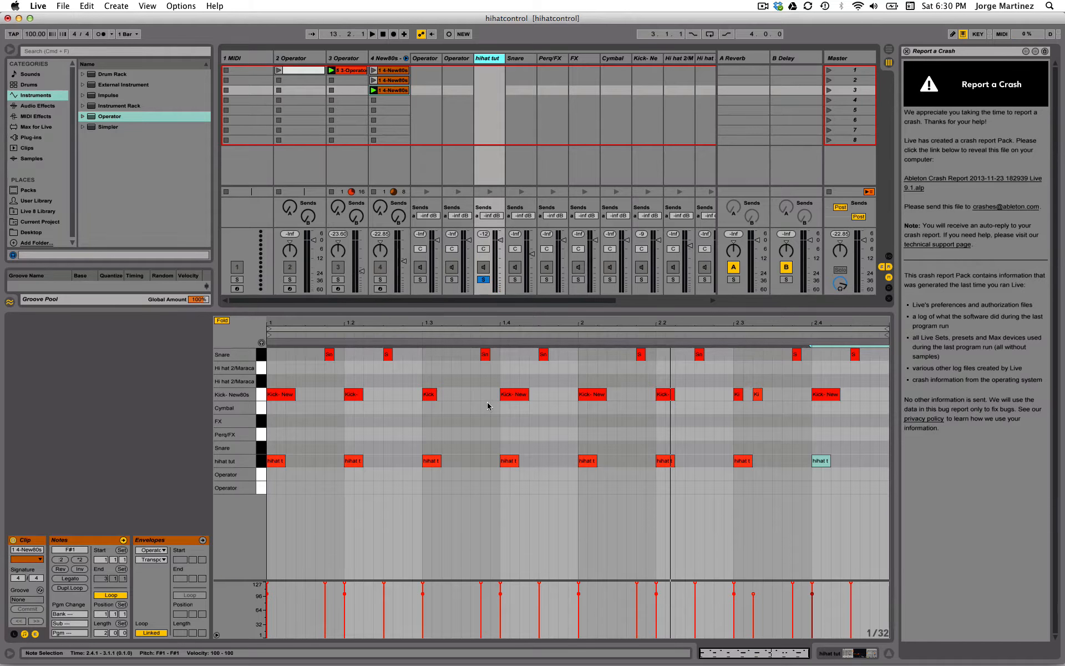
- Set the levels of oscillators B, C and D in the hihat tut Operator to 0.0 dB and start playback
key(shift+Tab)
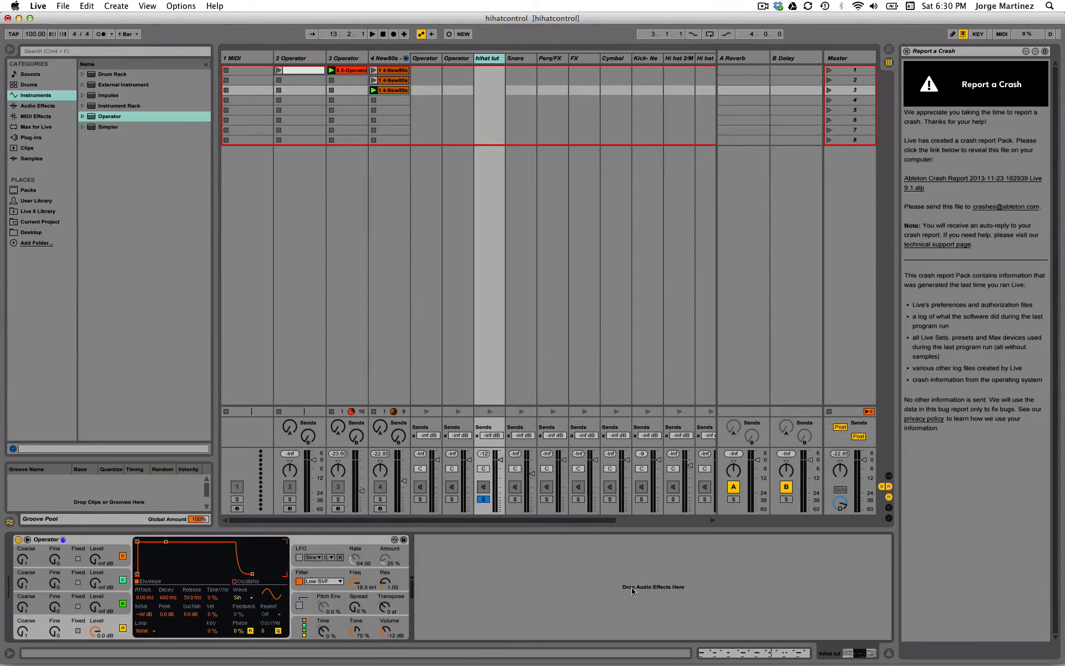
click(322, 537)
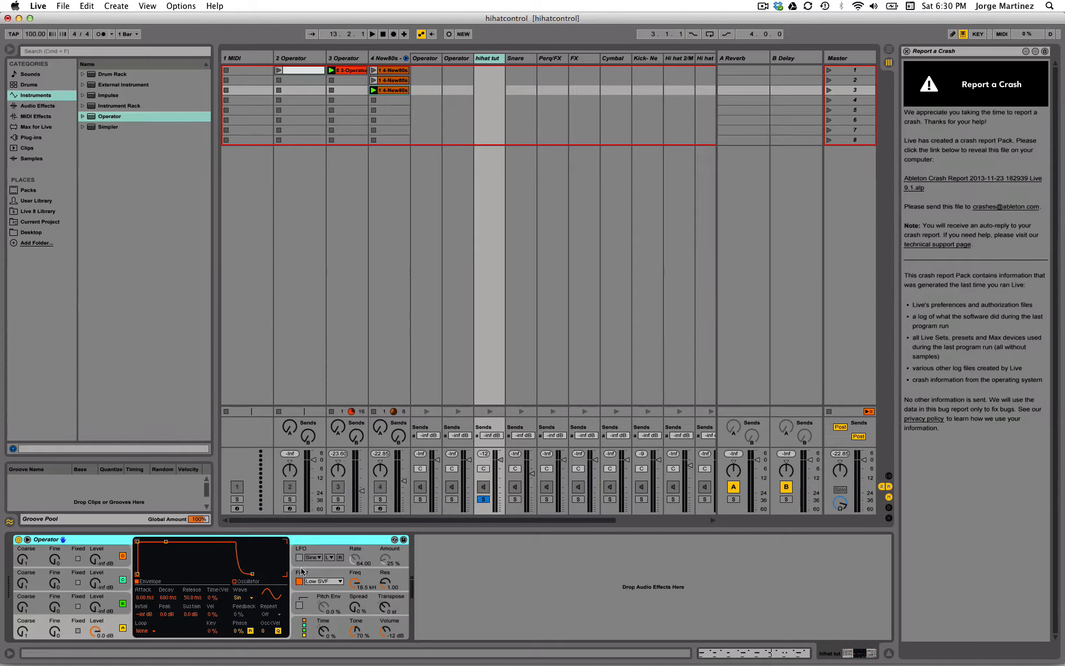
drag(92, 606, 96, 549)
key(space)
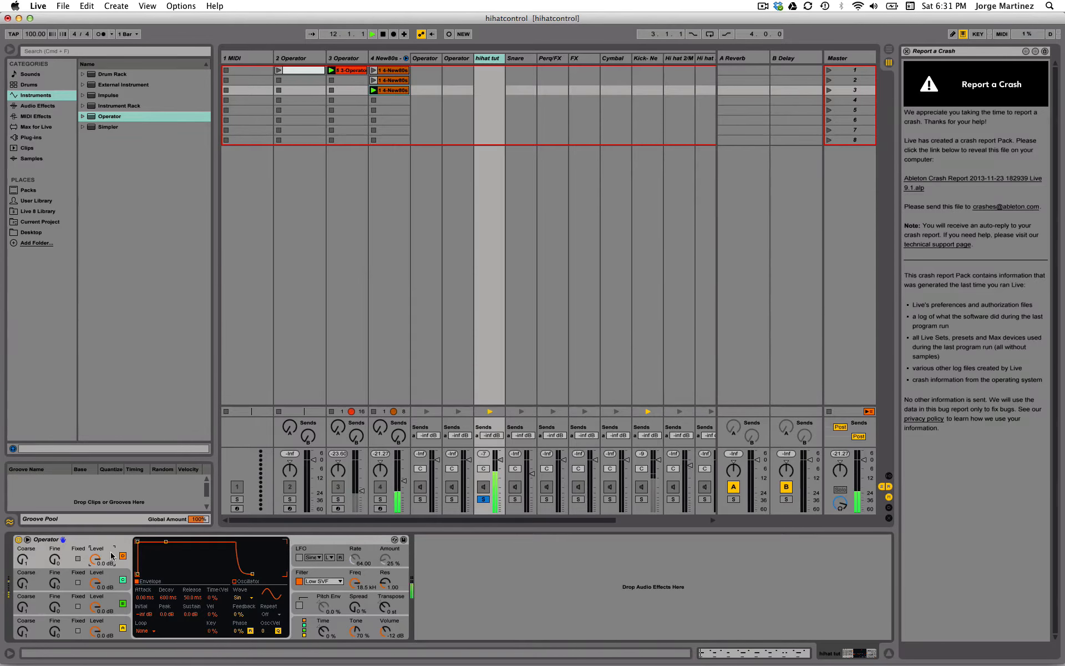
- Set the fine tuning to 45 for oscillator D and 28 for oscillator B, and set oscillator B's level to -3.5 dB
click(106, 623)
drag(59, 609, 56, 562)
drag(93, 606, 94, 611)
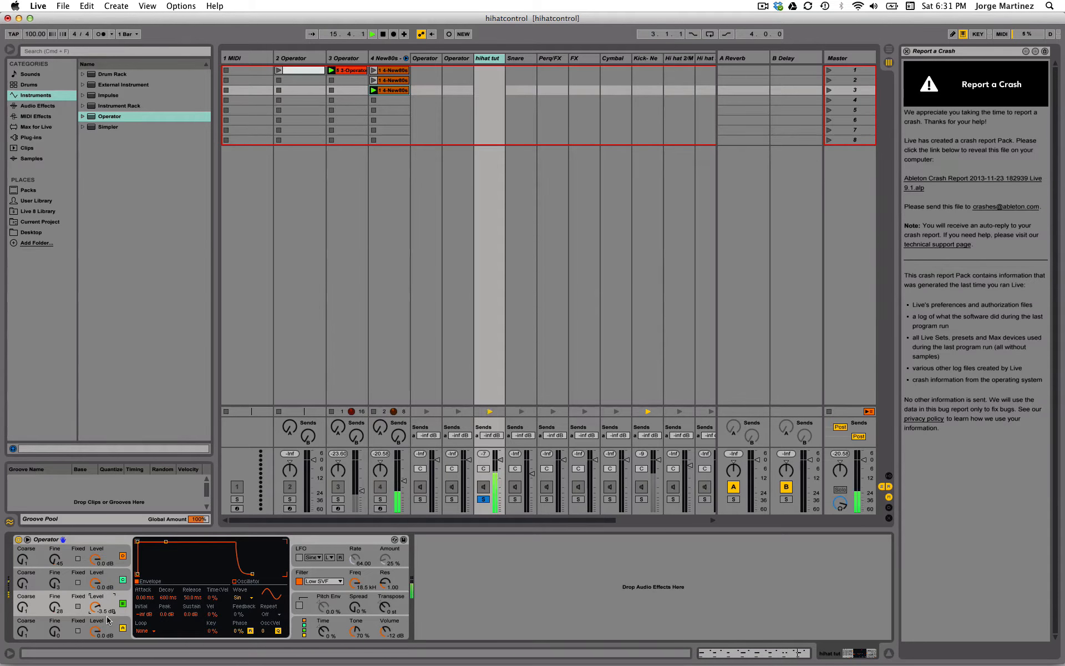
- Raise the envelope release of oscillators B, C and D to 60.0 s
drag(187, 598, 184, 589)
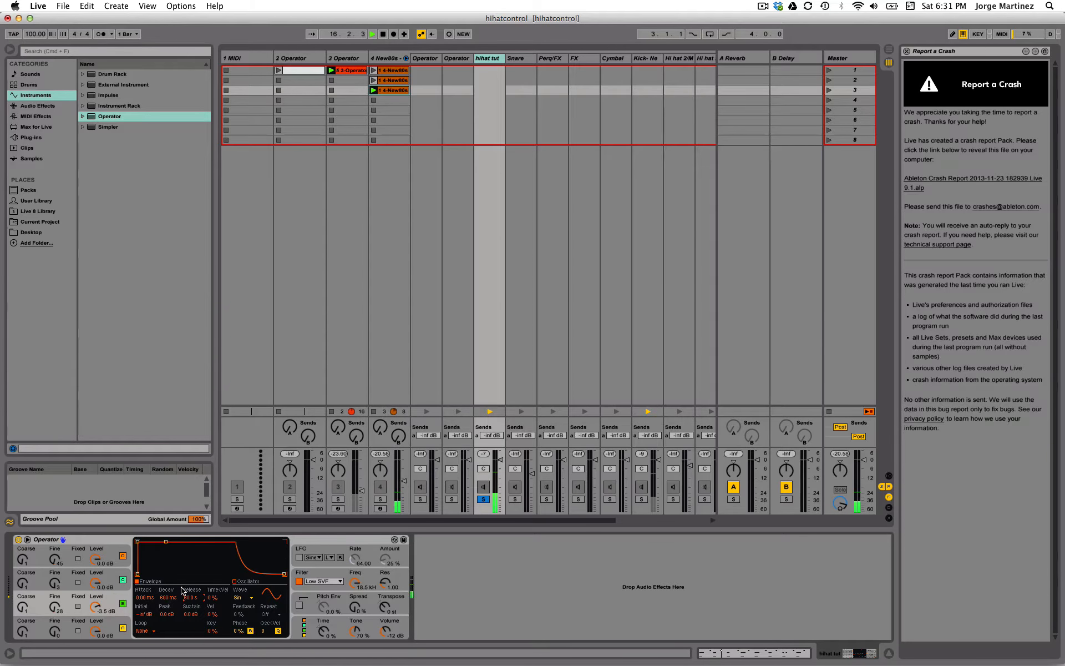
click(119, 576)
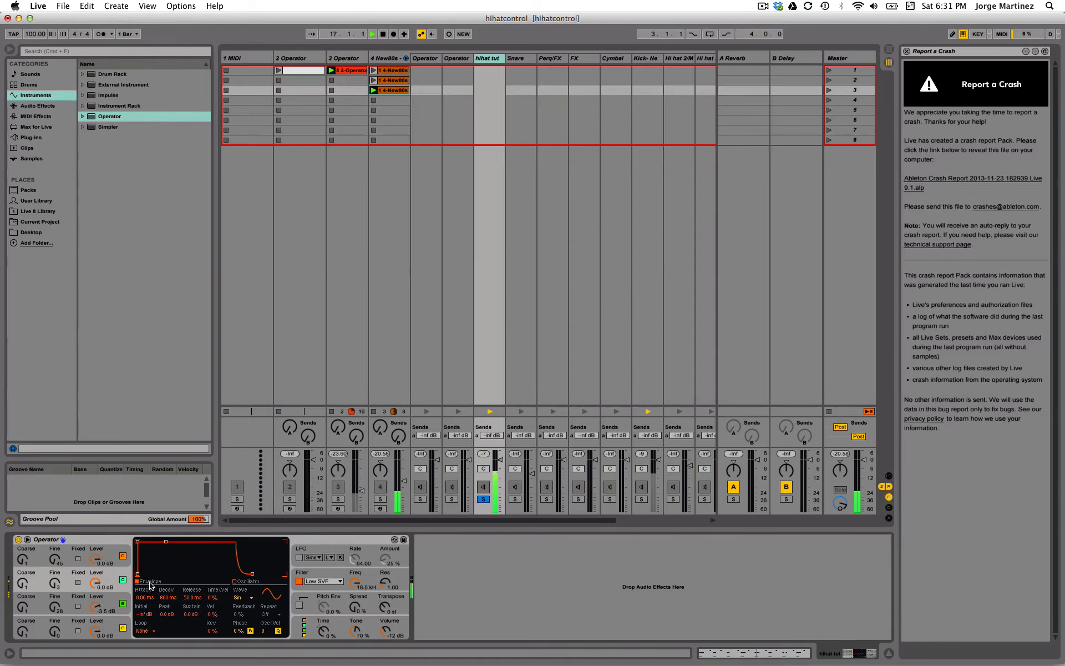
click(125, 555)
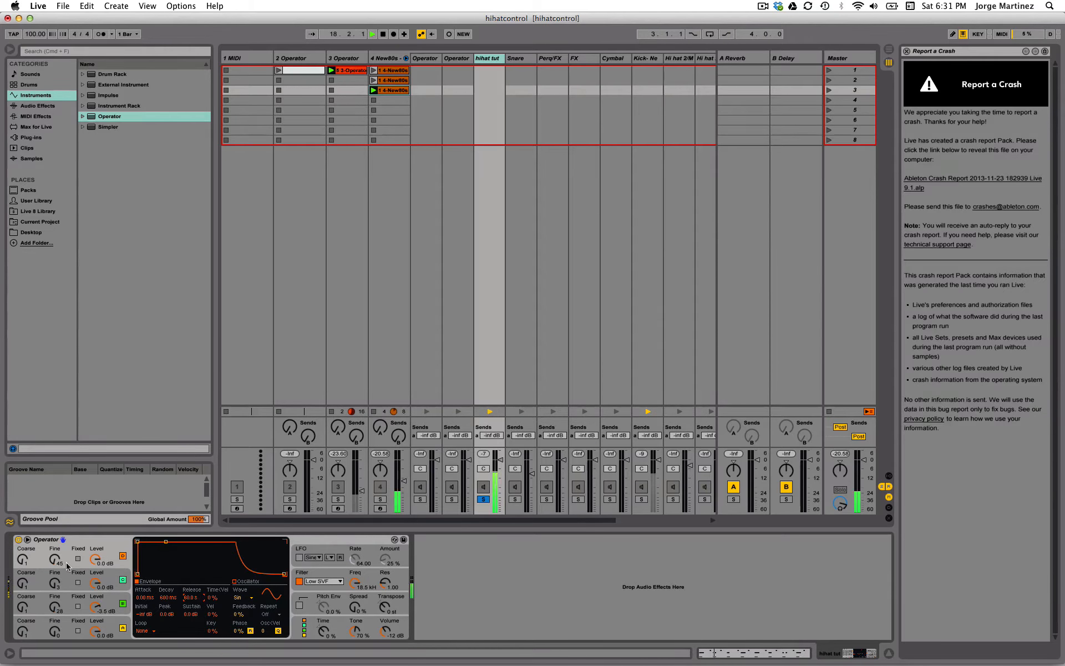
- Set oscillator A's envelope sustain to -inf dB and its decay to 2.72 s
click(111, 622)
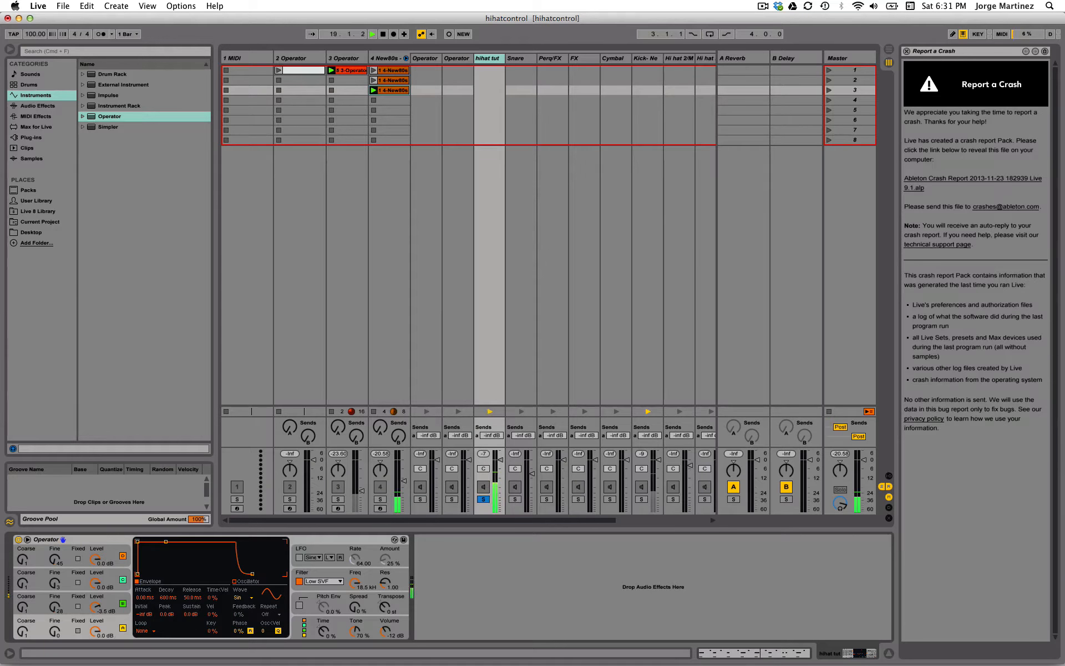
drag(191, 613, 172, 572)
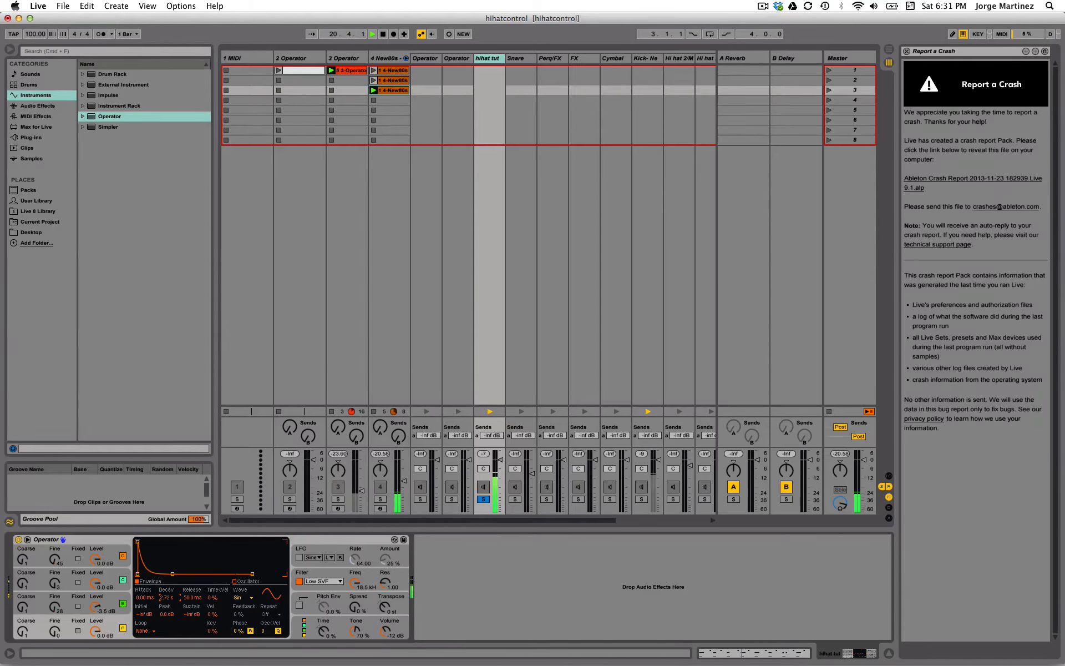
- Set oscillator B's fine tuning to 73 and make the filter High 12dB at 2.07 kHz with resonance 1.99
drag(56, 611, 95, 564)
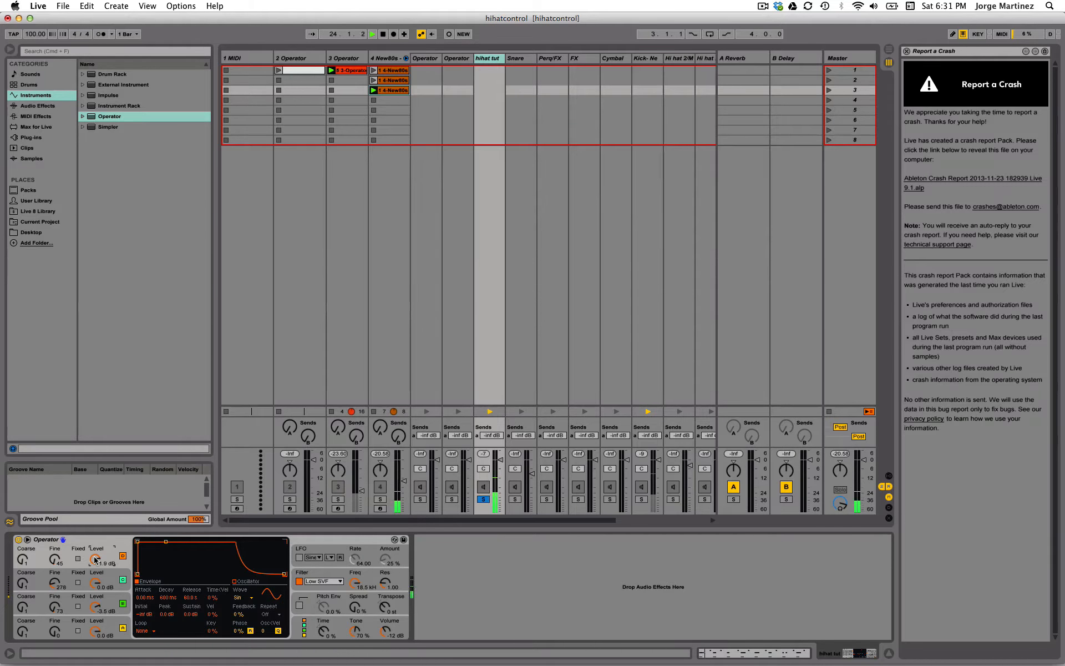
click(322, 581)
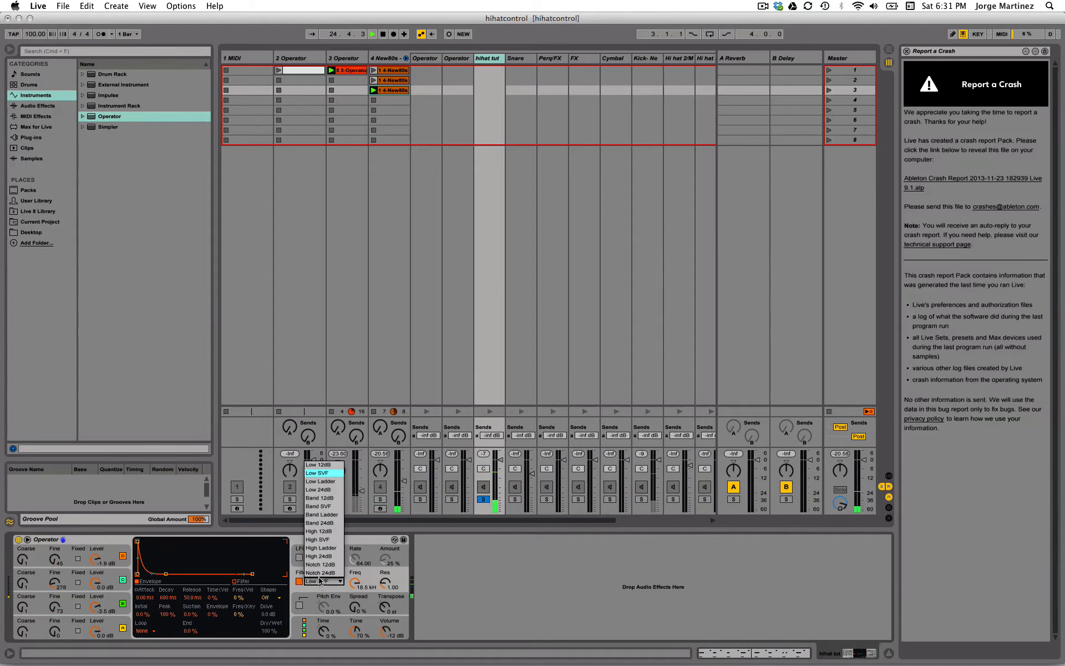
click(317, 531)
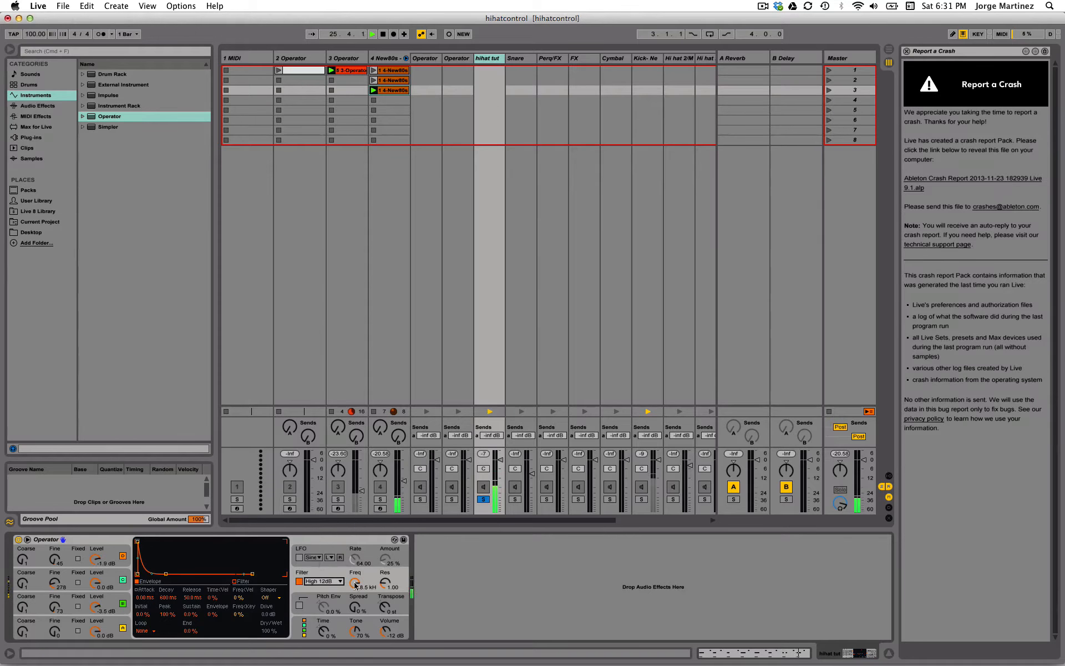
drag(355, 585, 355, 605)
- Set the levels of oscillator B to -1.9 dB and oscillator D to -5.7 dB, and raise the filter frequency to 2.29 kHz
mouse_move(96, 605)
mouse_down()
mouse_move(97, 615)
mouse_move(96, 586)
mouse_move(95, 613)
mouse_up()
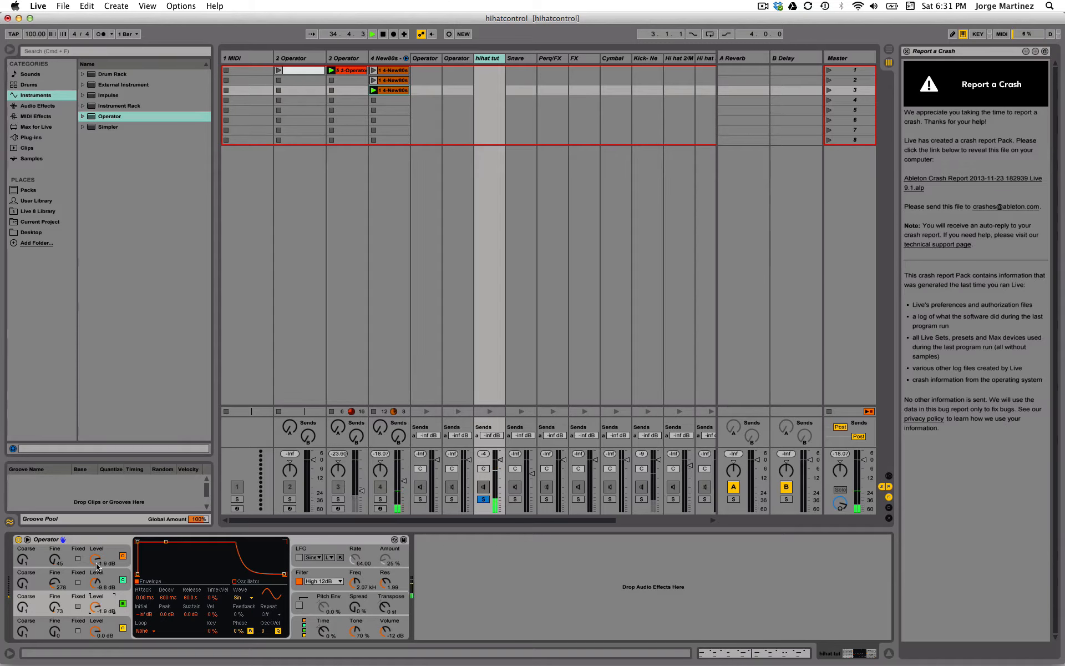
drag(97, 566, 97, 577)
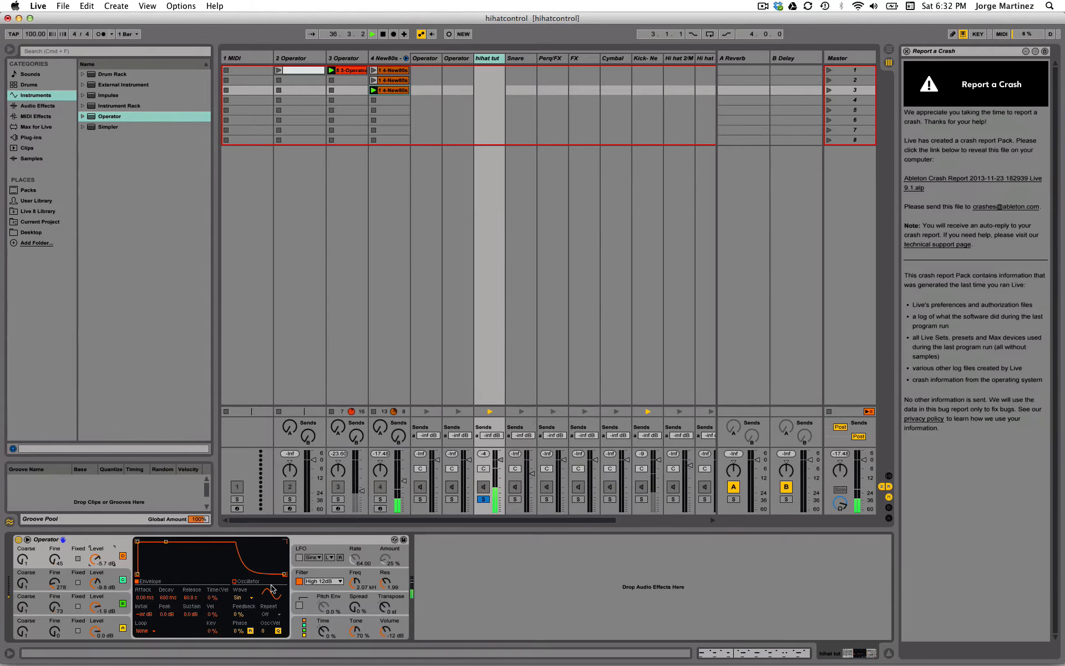
drag(355, 583, 355, 576)
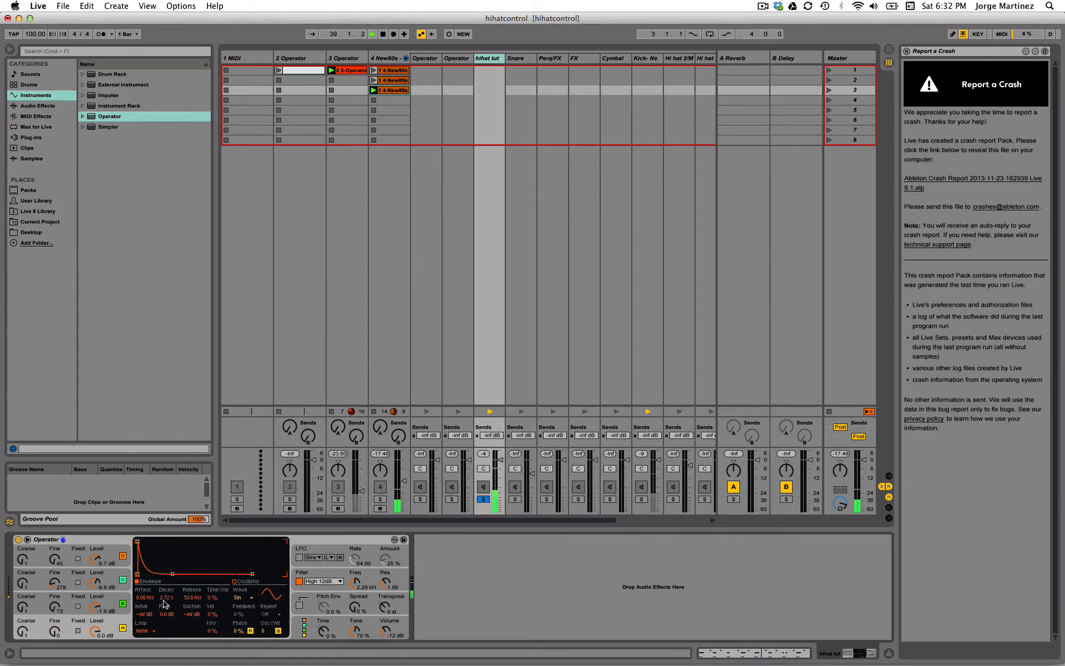
- Set oscillator A's decay to 5.41 s, oscillator B's level to -6.7 dB, and oscillator C to fine tuning 100 at 0.0 dB
drag(164, 604, 163, 637)
drag(168, 597, 168, 571)
drag(97, 607, 96, 624)
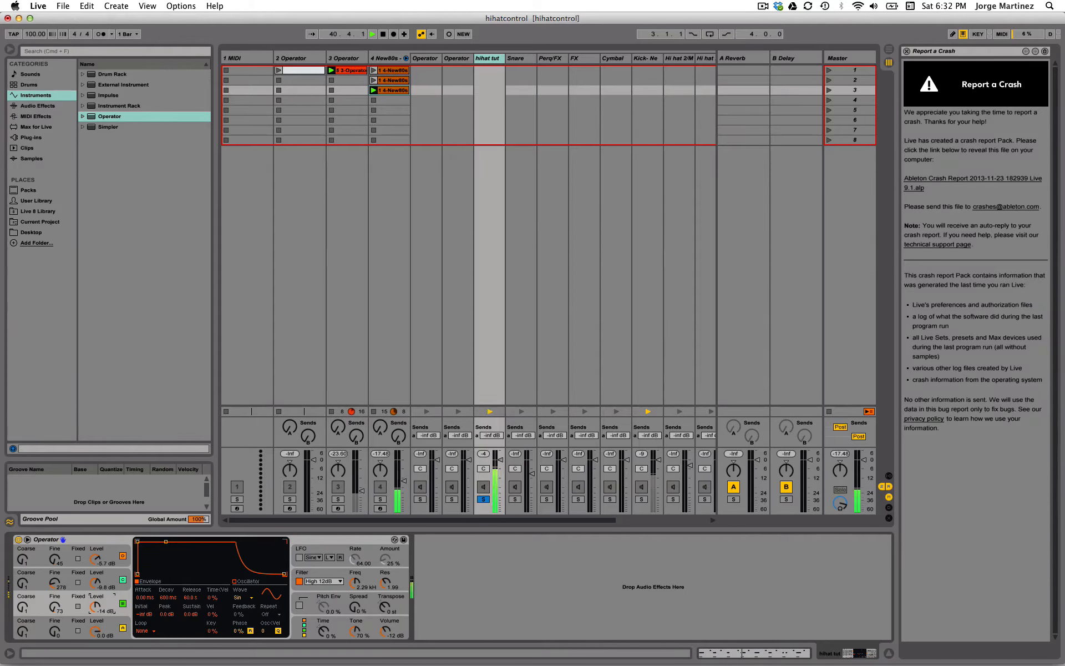
click(59, 587)
mouse_move(93, 584)
mouse_down()
mouse_move(93, 593)
mouse_move(92, 577)
mouse_up()
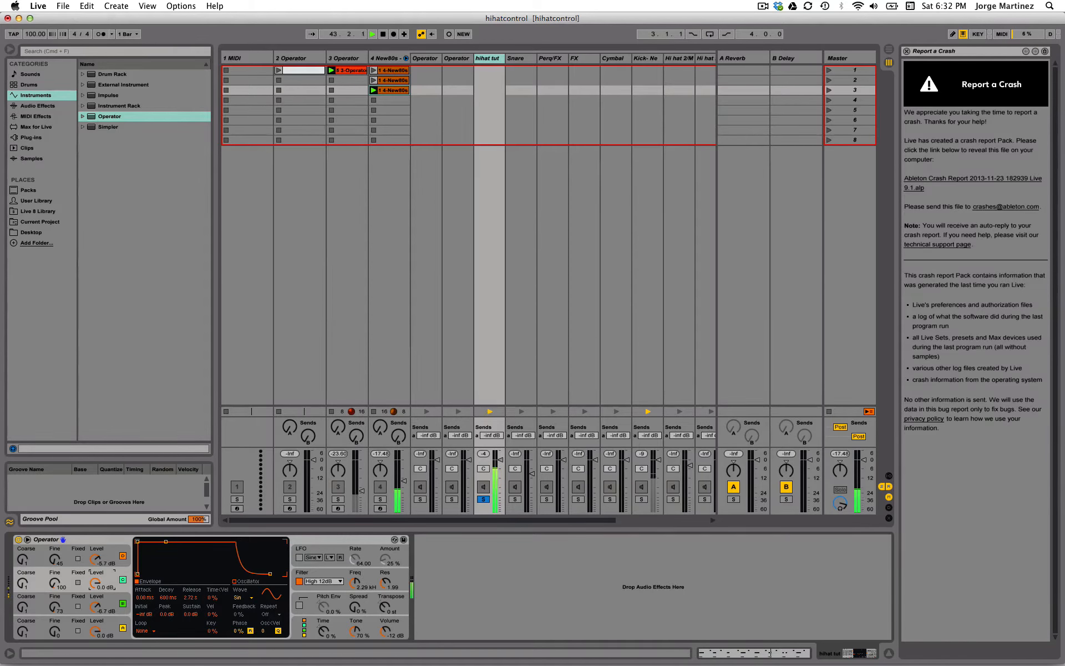
click(118, 626)
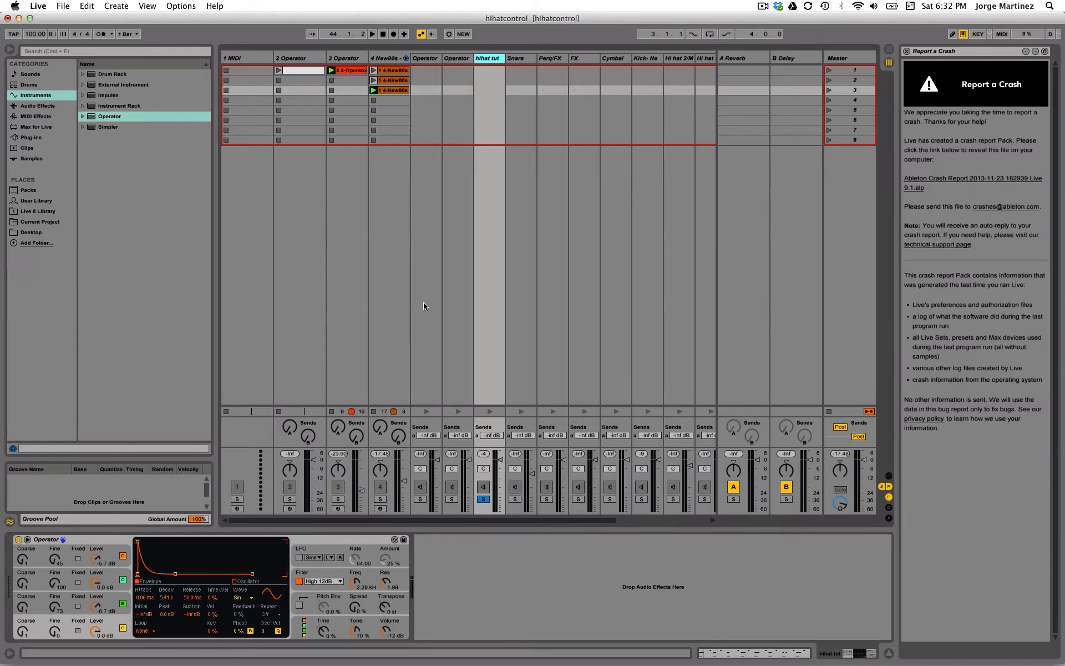
- Play the clip and inspect the Operator's global settings and oscillator A's envelope and loop options
key(space)
key(space)
click(117, 601)
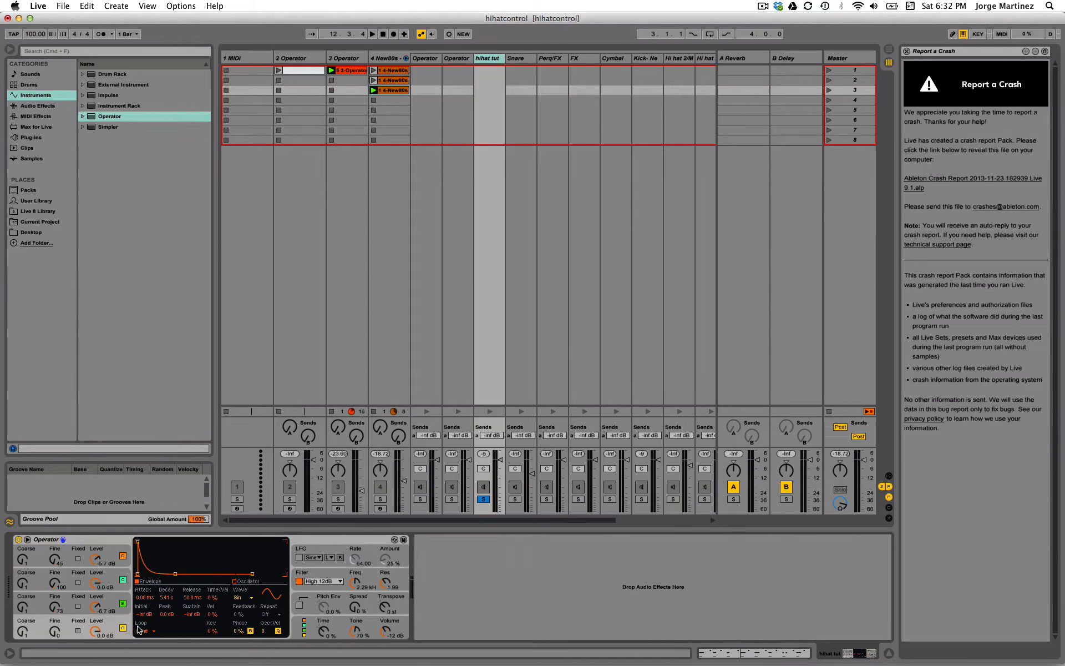
click(339, 624)
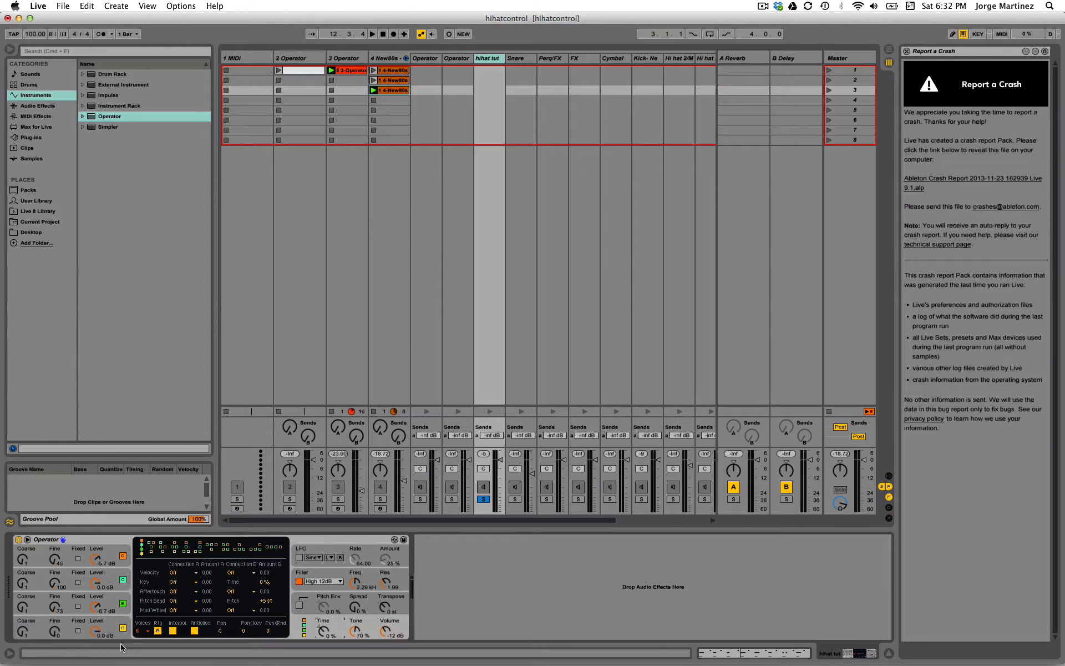
click(116, 621)
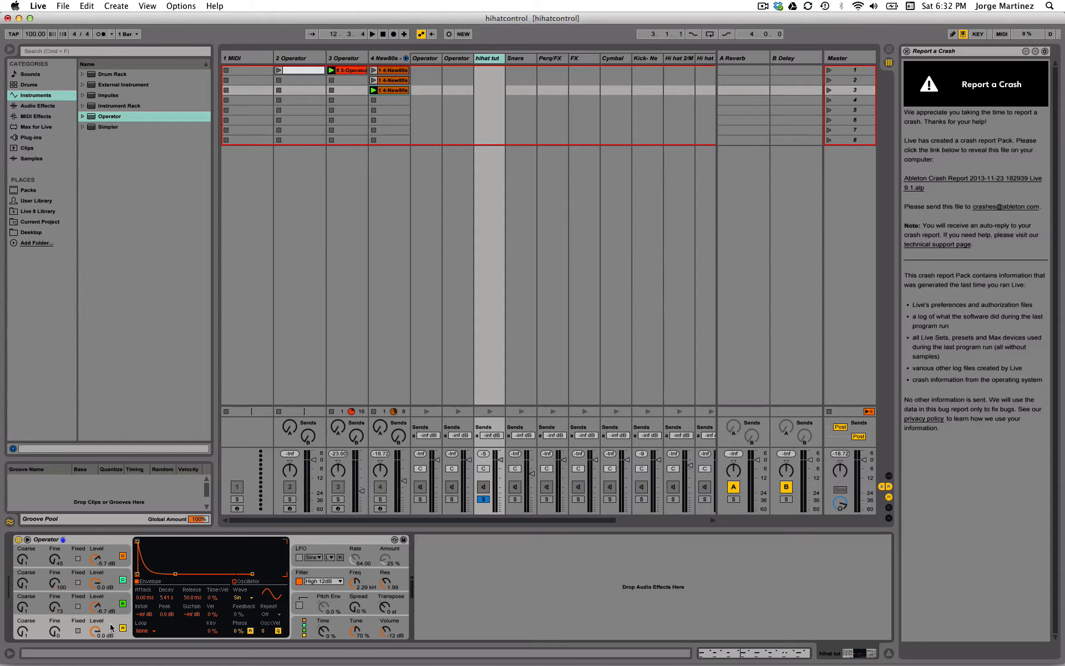
click(141, 631)
click(141, 631)
- Shorten oscillator A's envelope decay to 1.06 s and audition the hi-hat
drag(167, 597, 167, 615)
key(space)
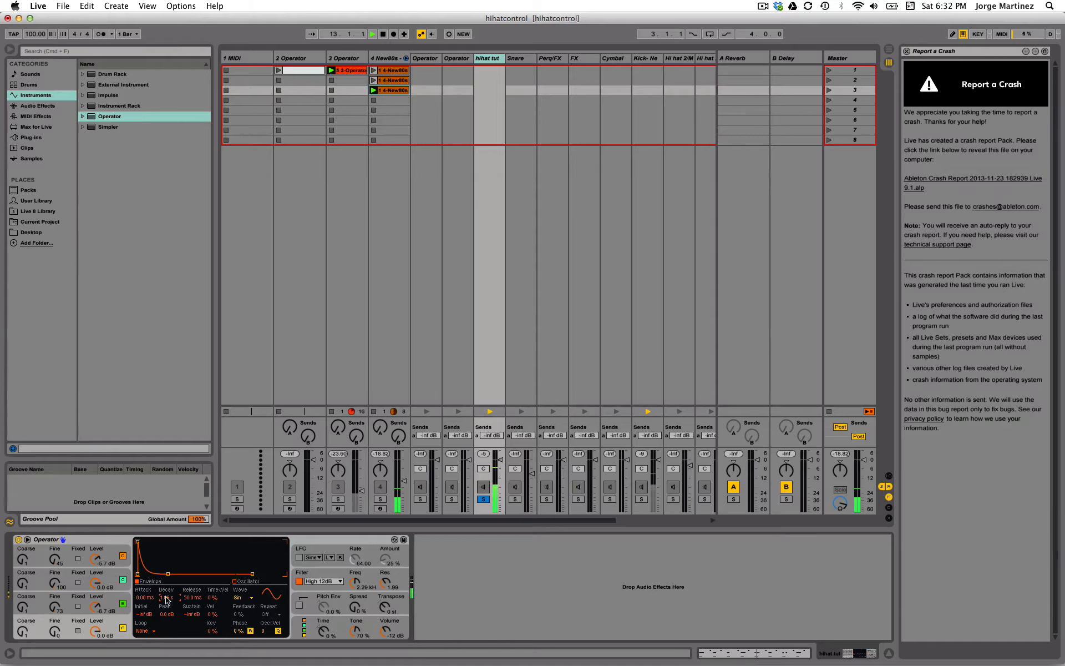
key(space)
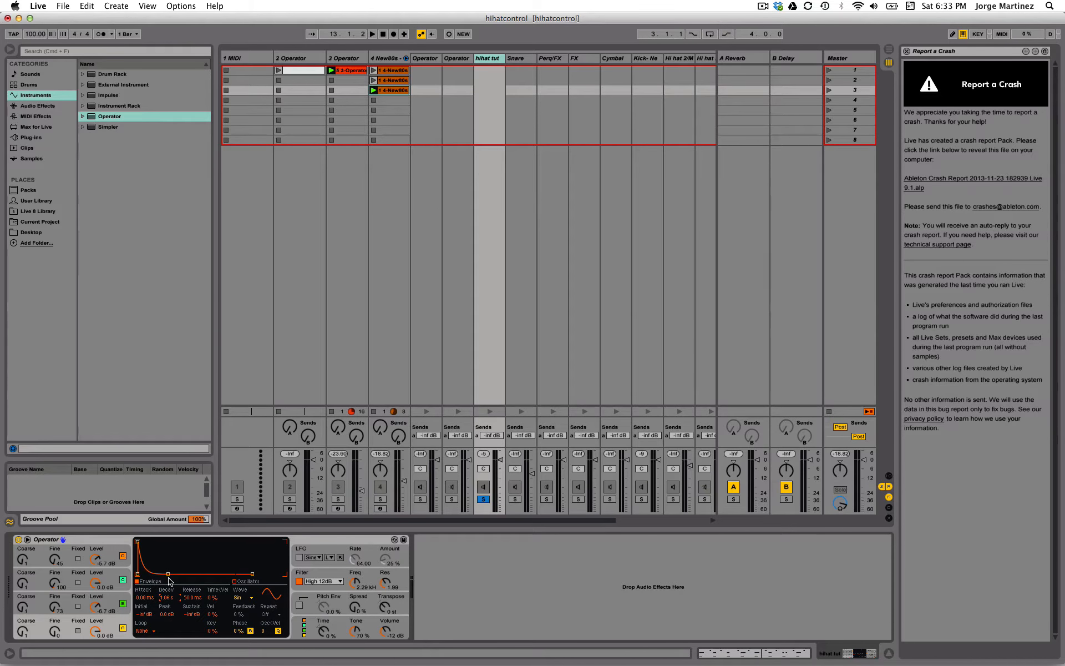
- Delete all hihat tut notes from the New80s clip in scene 3
double_click(395, 91)
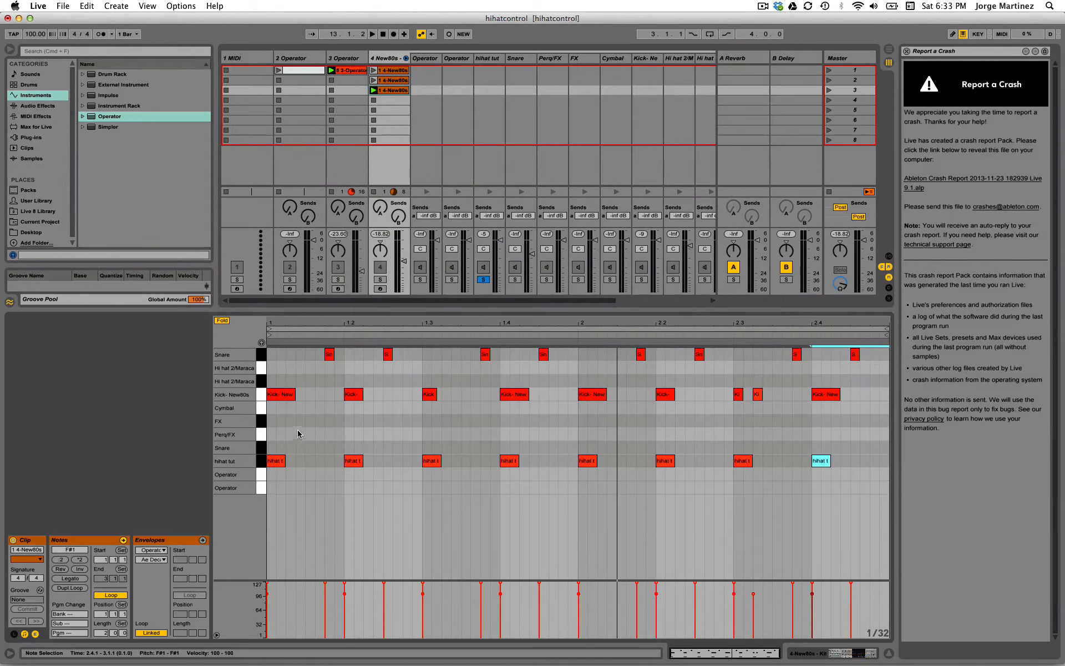
click(275, 445)
drag(275, 445, 830, 476)
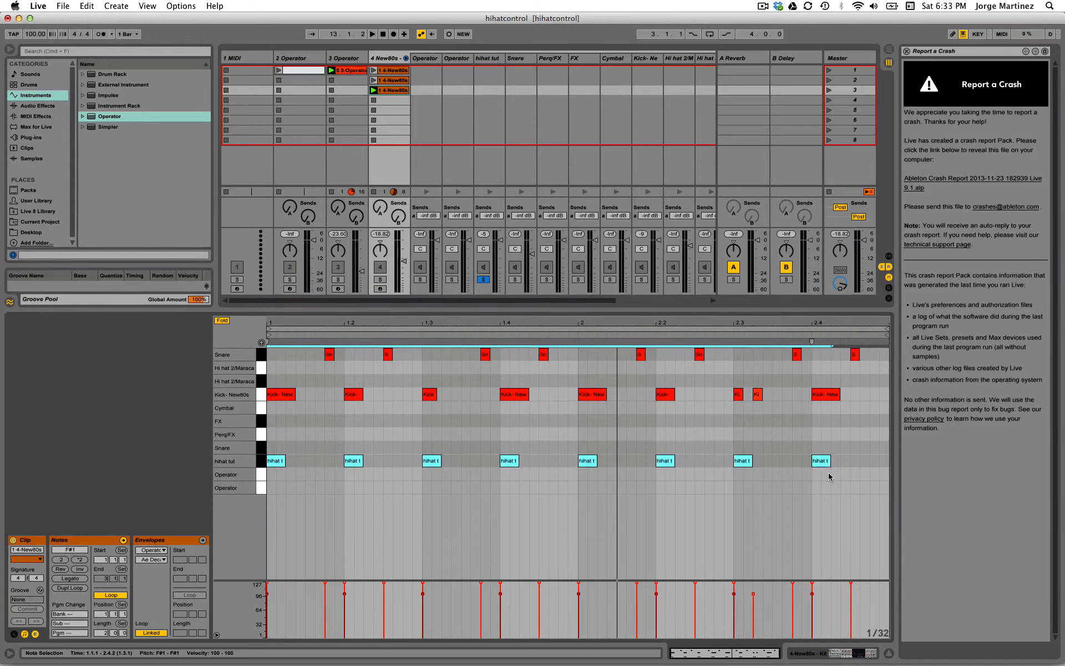
key(Delete)
- Solo the whole New80s track and play its clip without the hi-hat
click(380, 280)
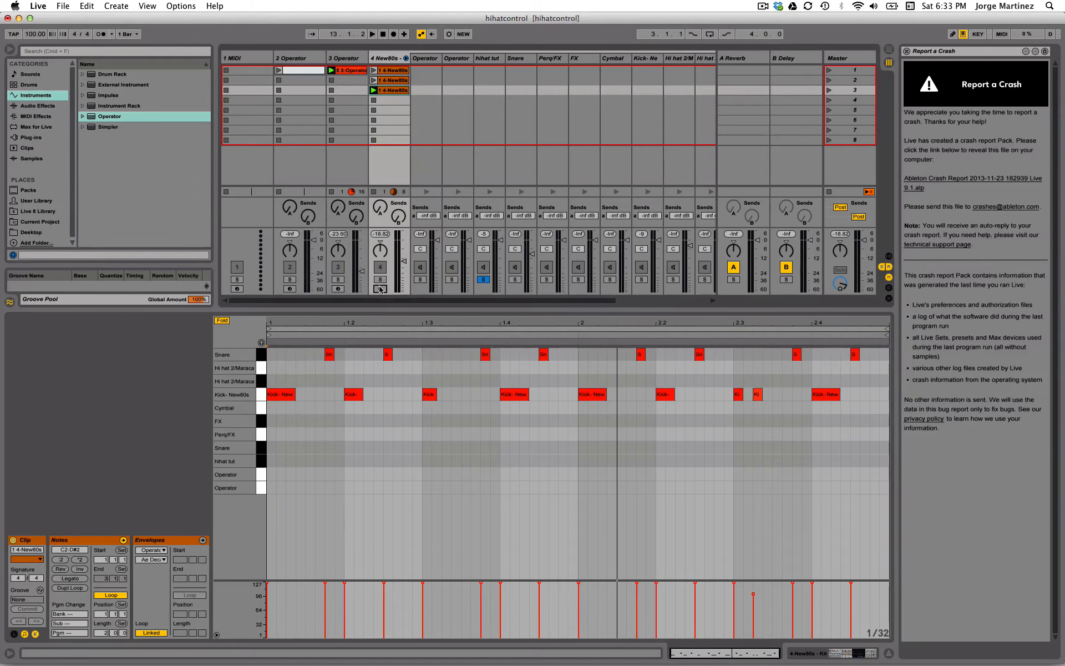
click(380, 289)
click(380, 288)
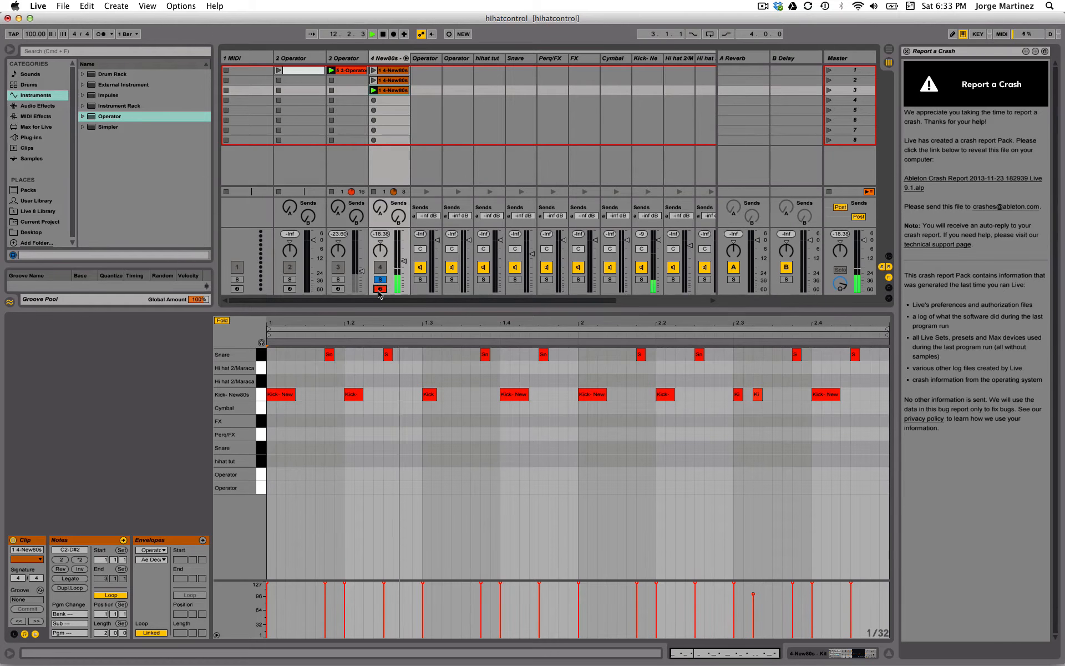
key(space)
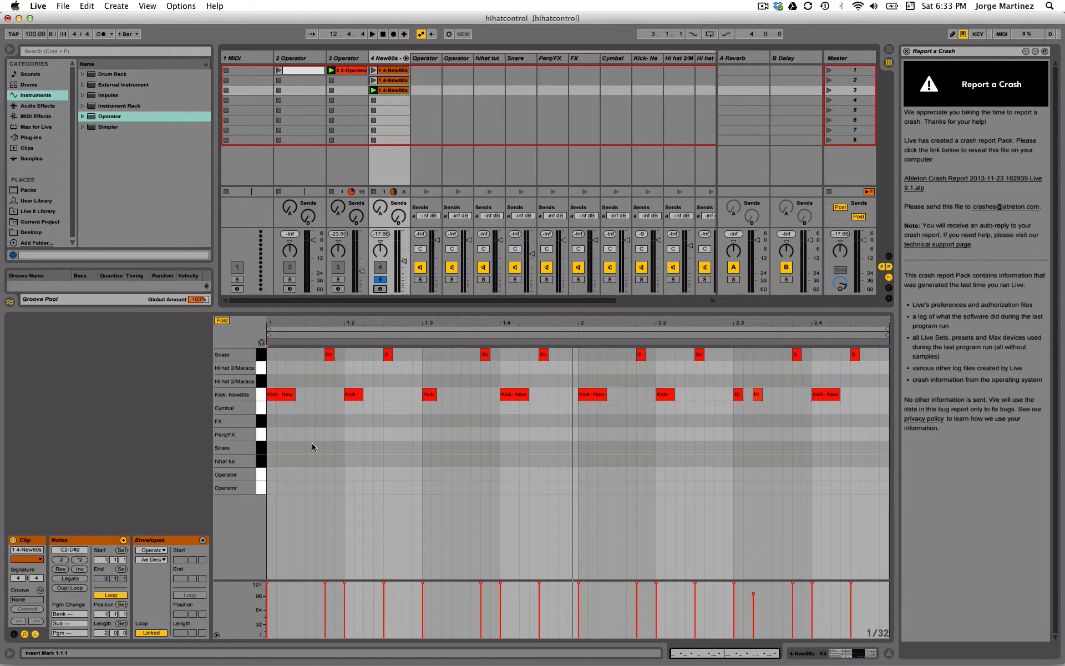
key(space)
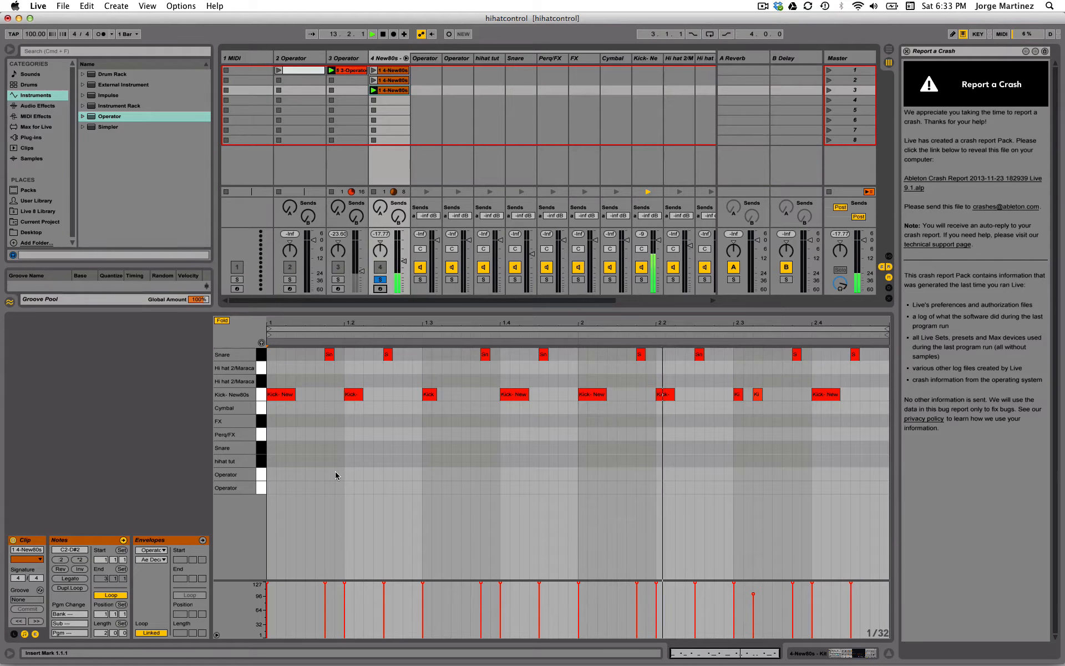
key(space)
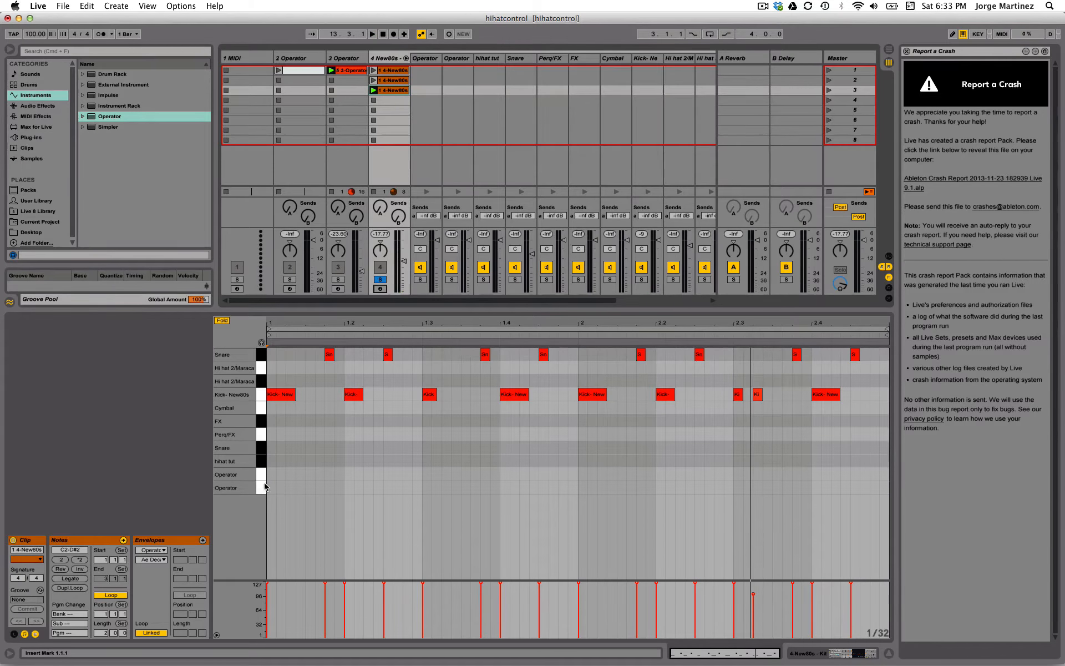
key(space)
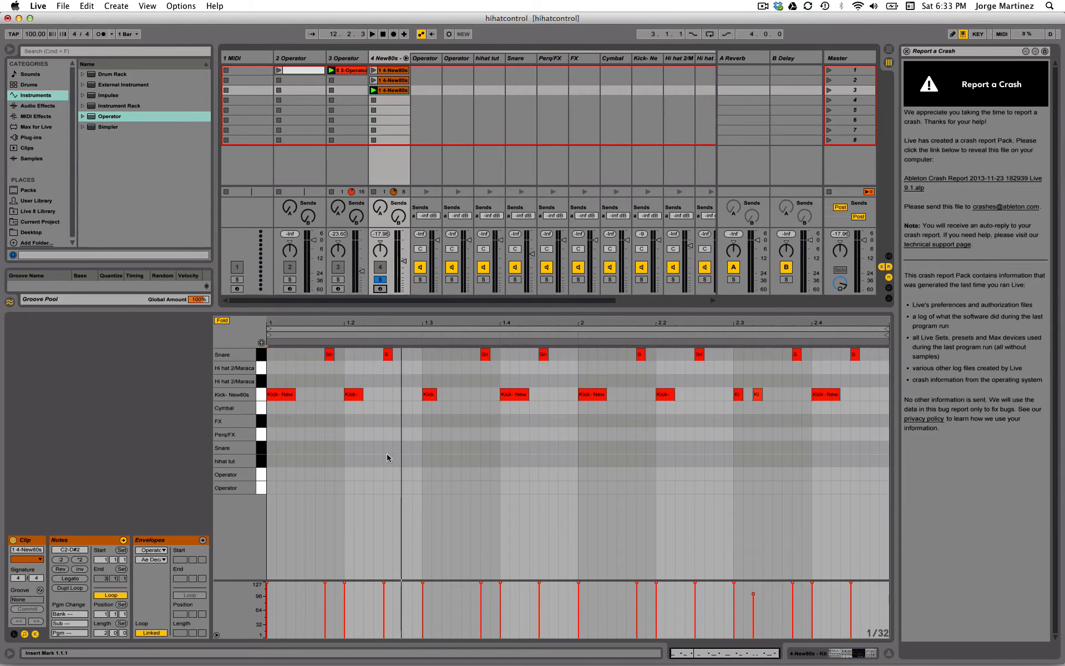
- Add eighth-note hihat tut notes at 1.2.3, 1.4.3, 2.2.3 and 2.4.3, and play the clip
drag(387, 460, 865, 461)
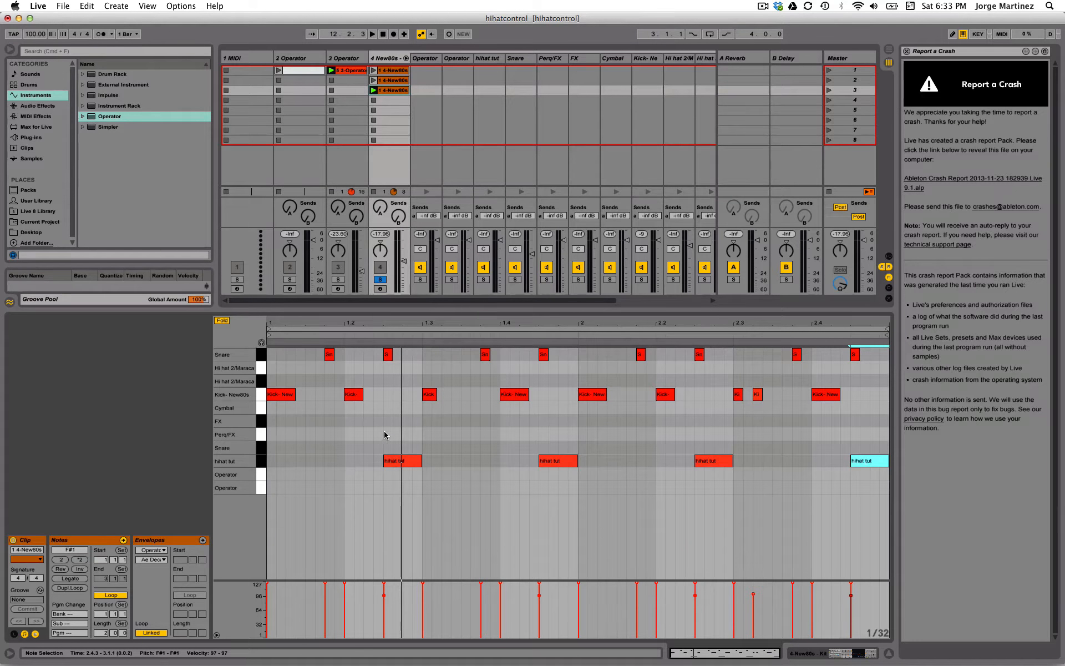
click(372, 441)
key(space)
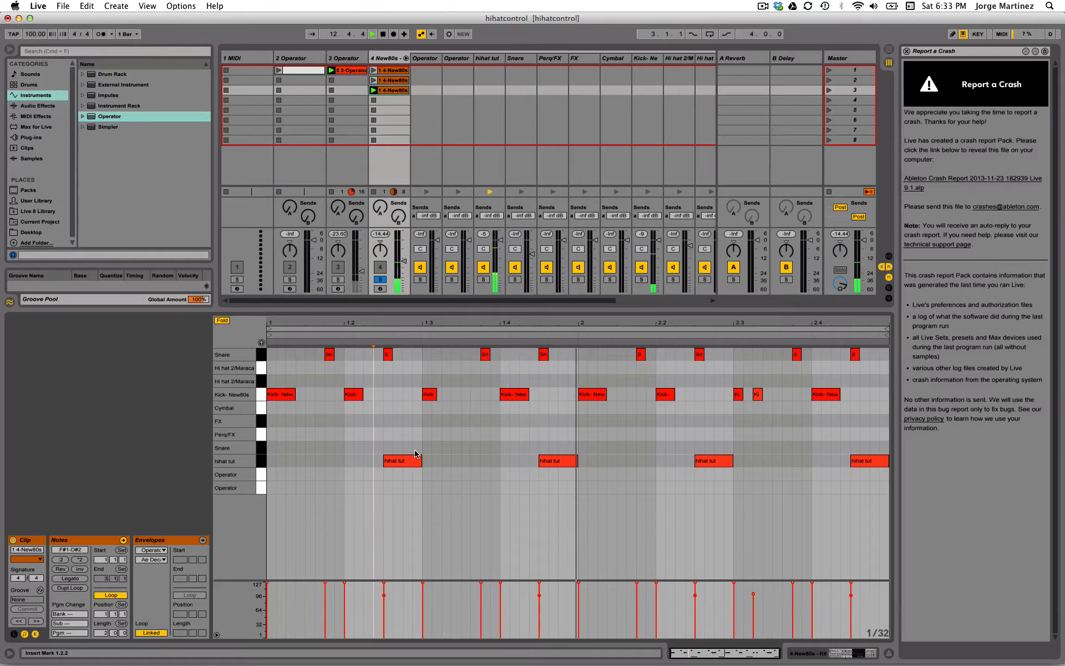
key(space)
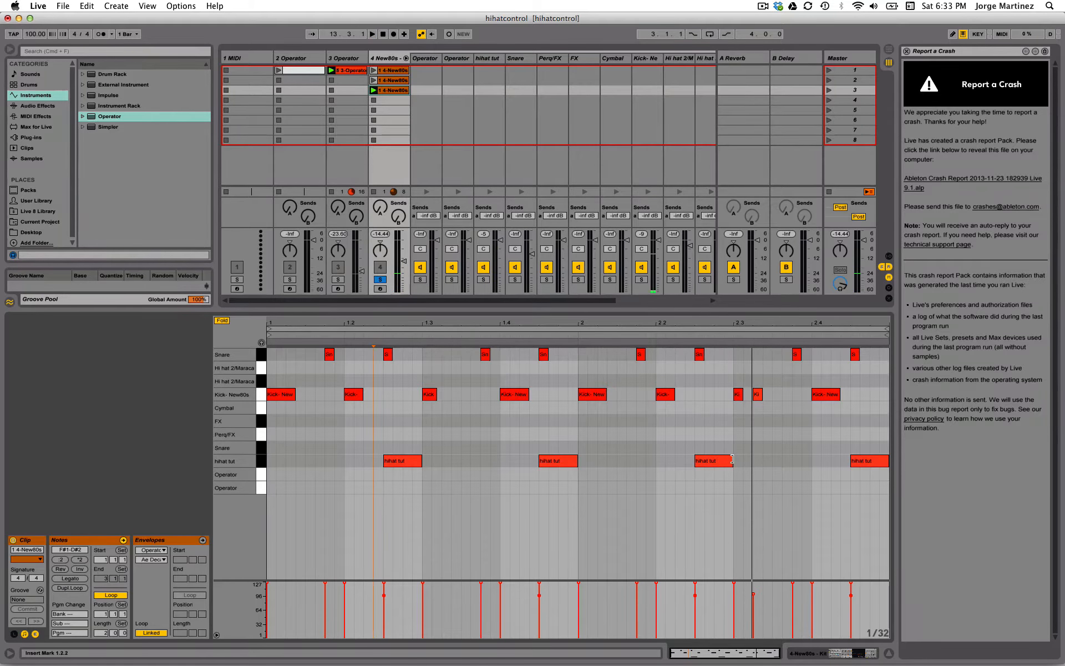
- Extend the hihat tut note at 2.2.3 to the end of the clip and play it back
drag(731, 460, 888, 460)
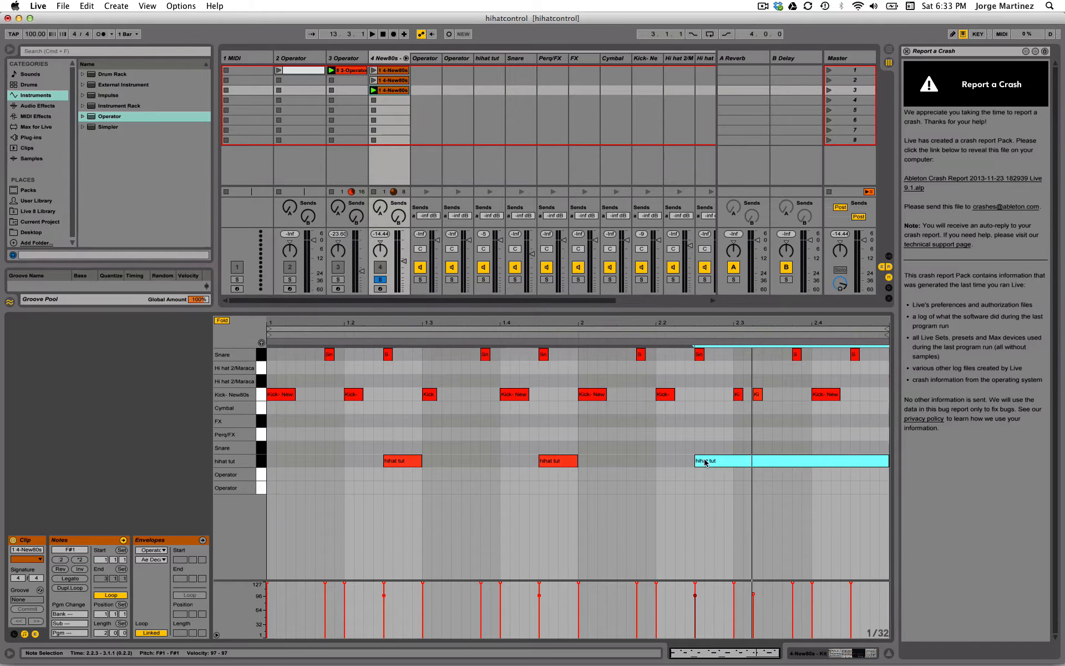
key(space)
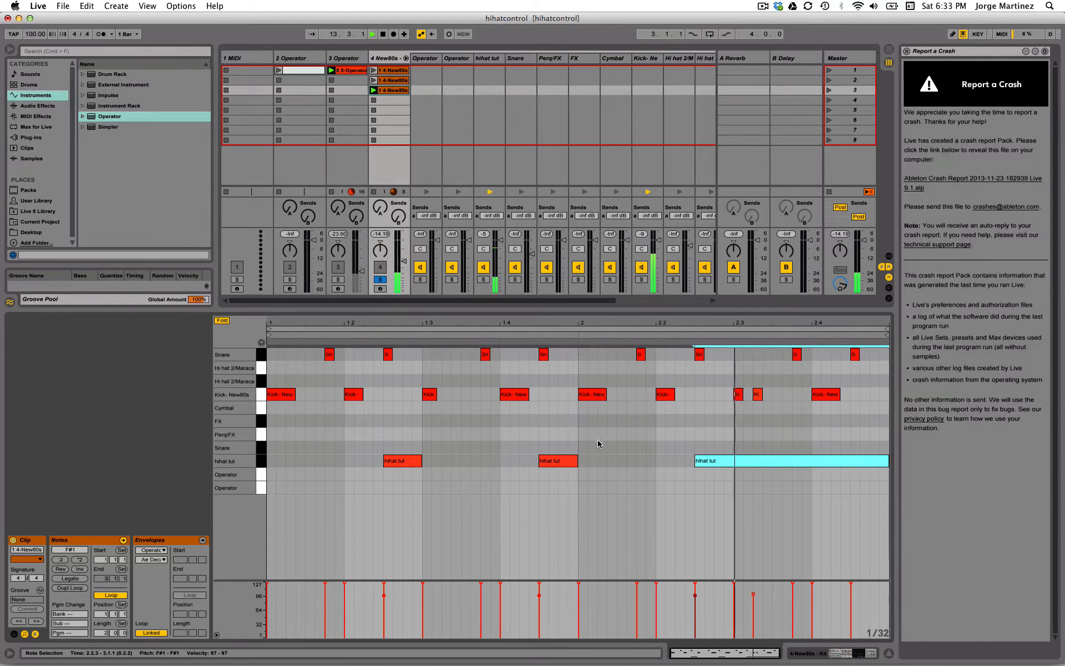
key(space)
- Lengthen oscillator A's envelope decay in the hihat tut Operator and audition the held open hi-hat note in the clip
key(shift+Tab)
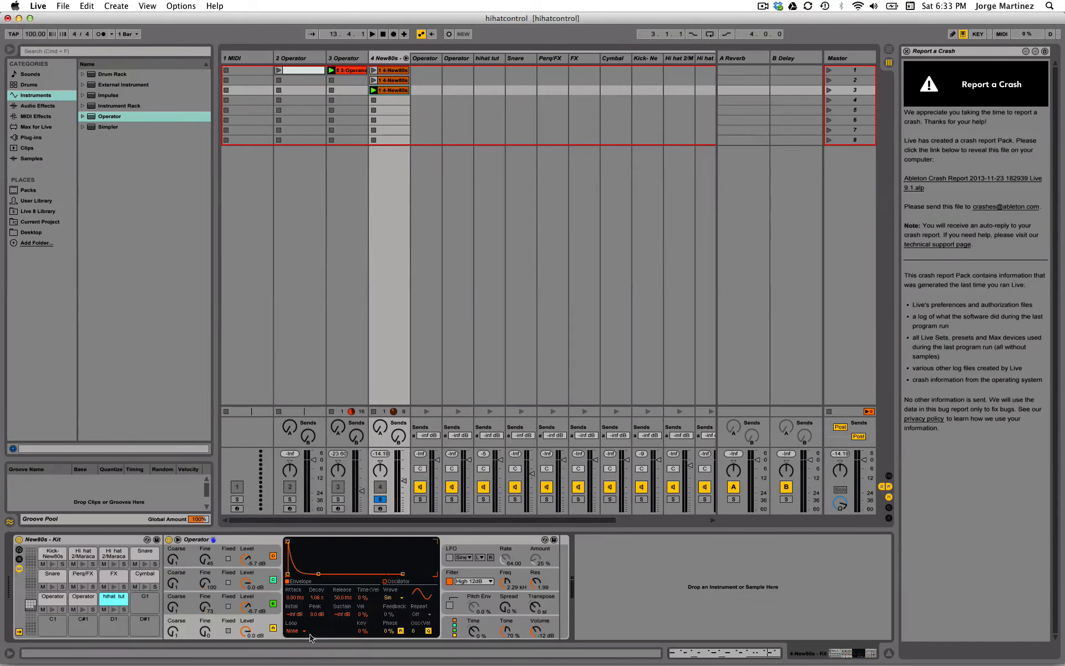
drag(312, 603, 312, 588)
key(space)
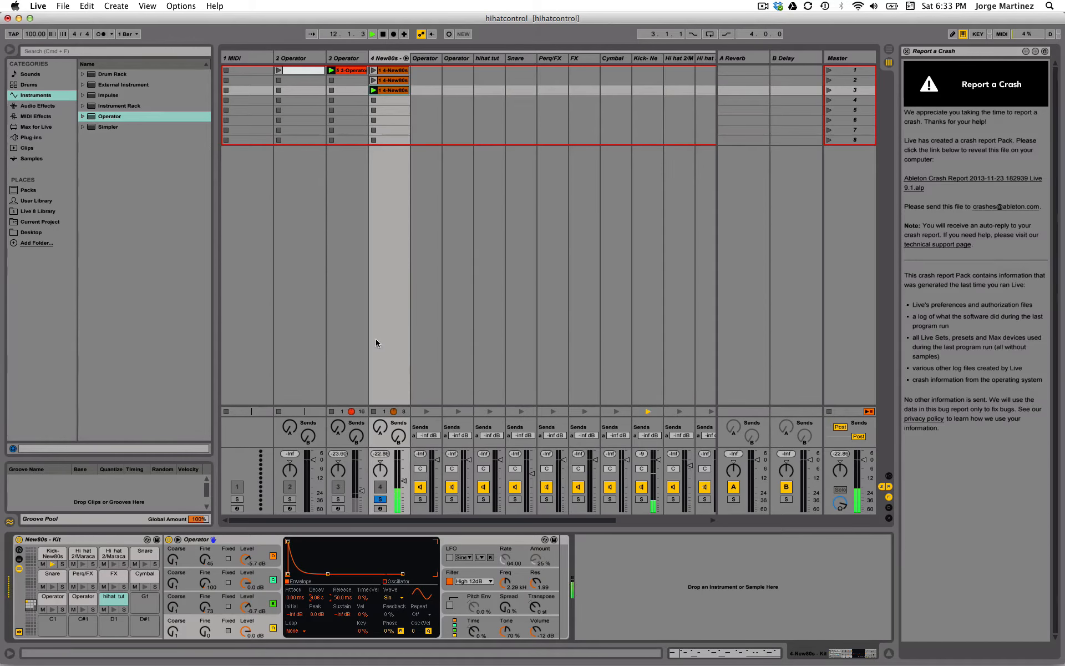
key(shift+Tab)
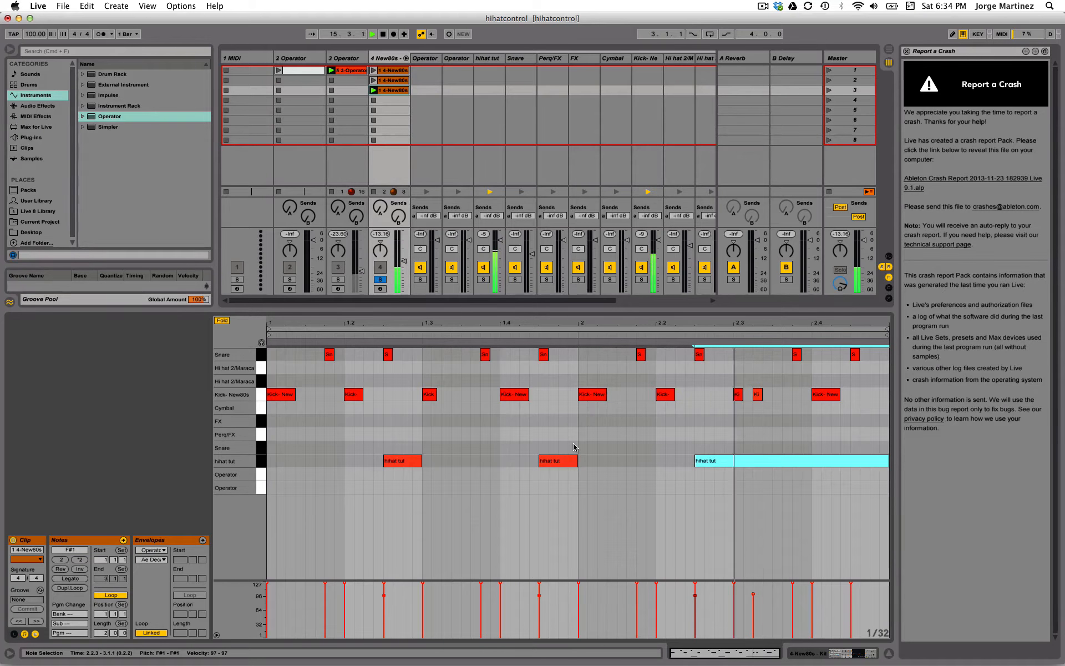
key(space)
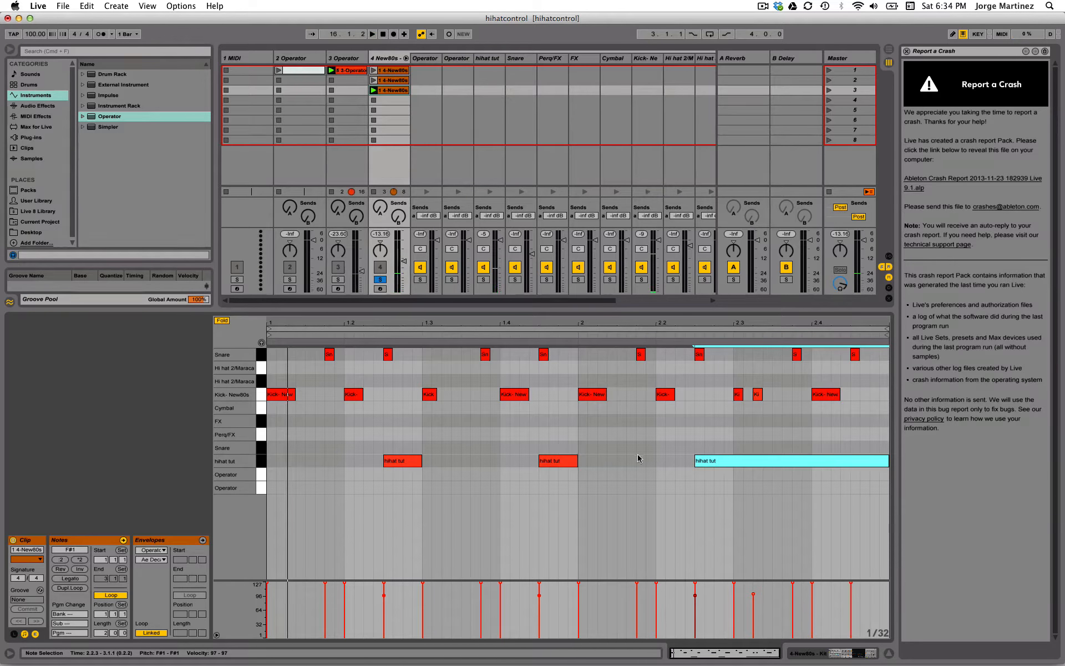
- Check the hihat tut Operator's envelope and add a 1/32 hihat tut note at the start of the clip
click(652, 453)
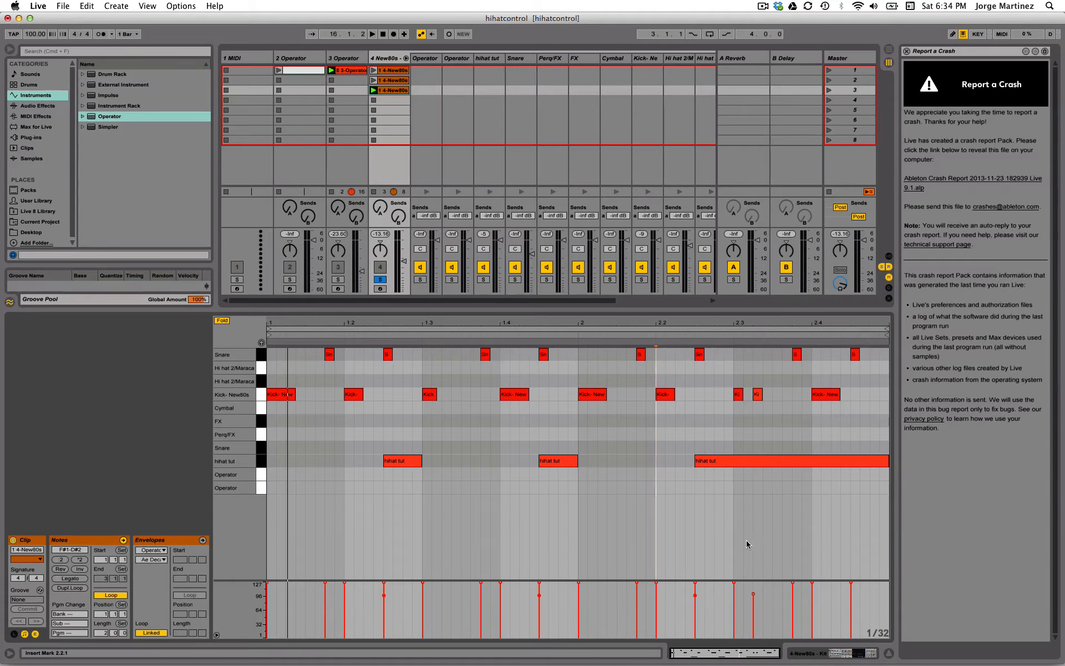
click(839, 651)
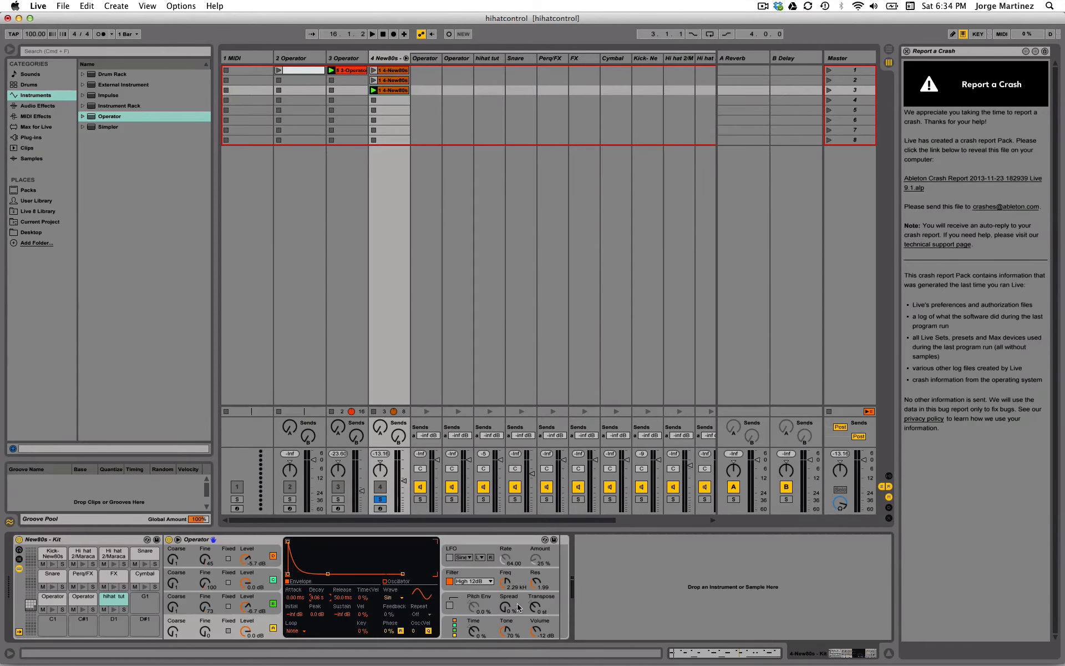
key(shift+Tab)
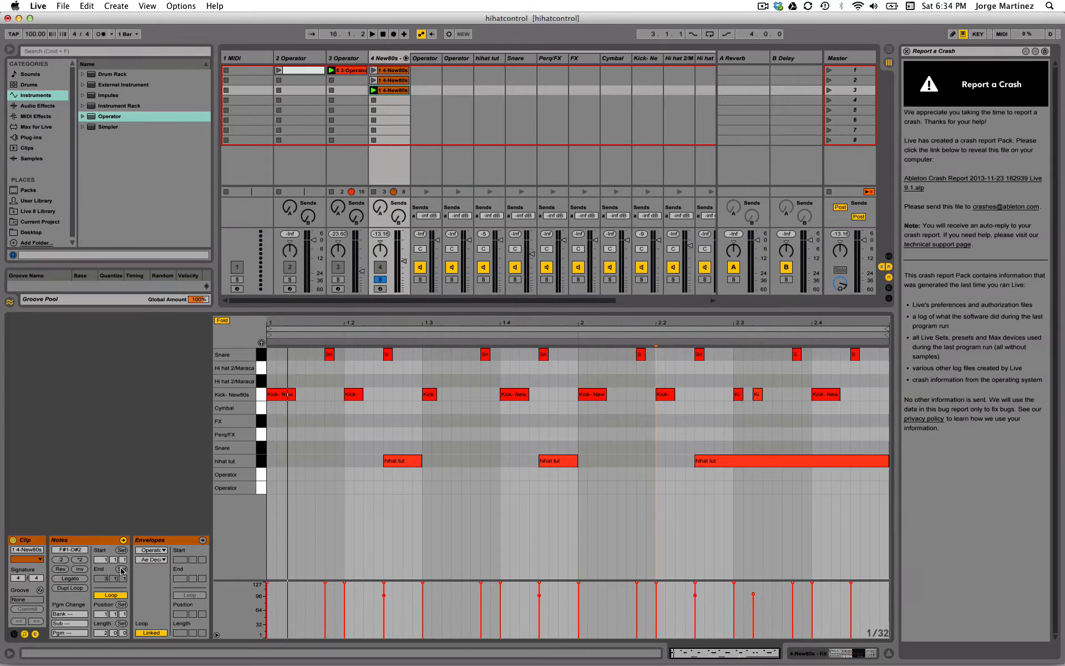
double_click(270, 461)
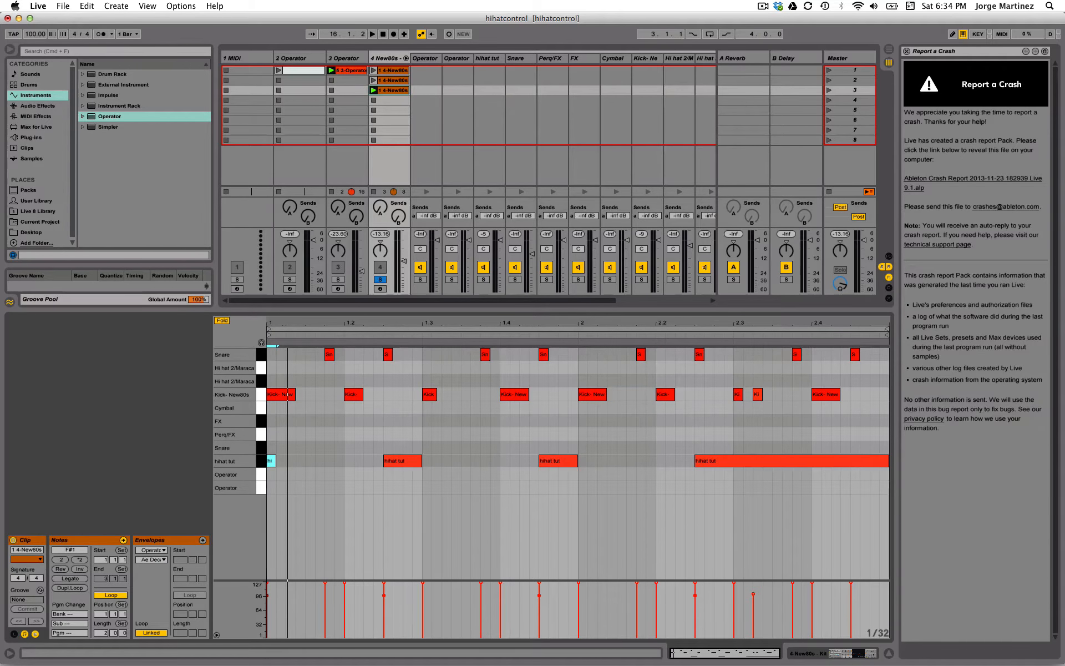
- Copy the 1/32 hihat tut note from the clip start to 1.1.2 and play the clip
drag(270, 317, 274, 461)
click(273, 343)
drag(270, 321, 270, 297)
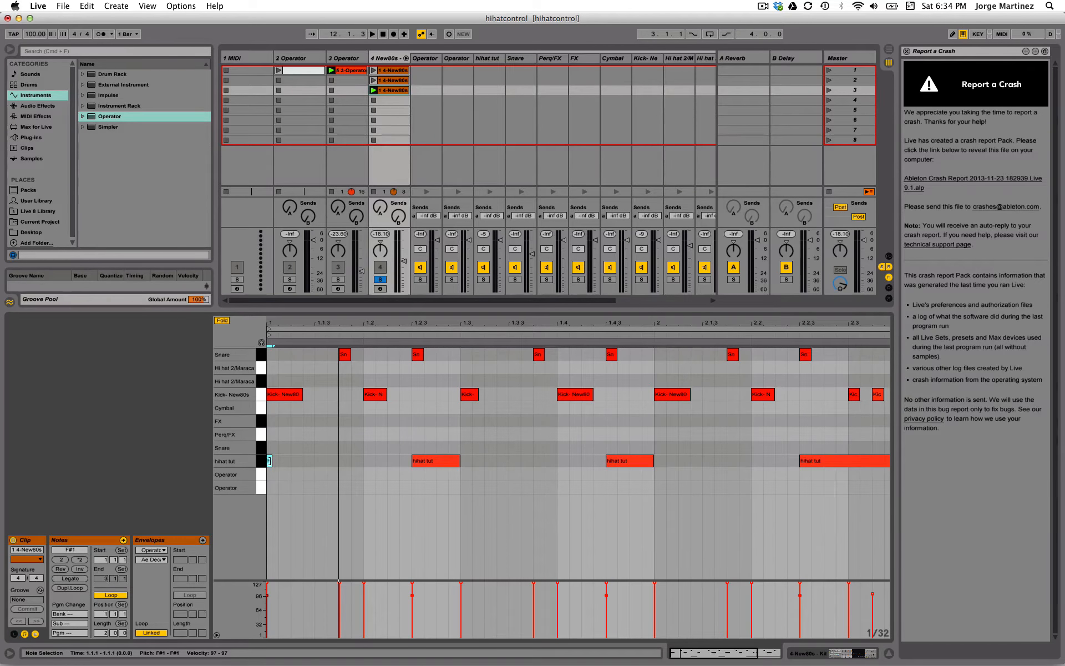
drag(270, 462, 294, 463)
click(283, 373)
key(space)
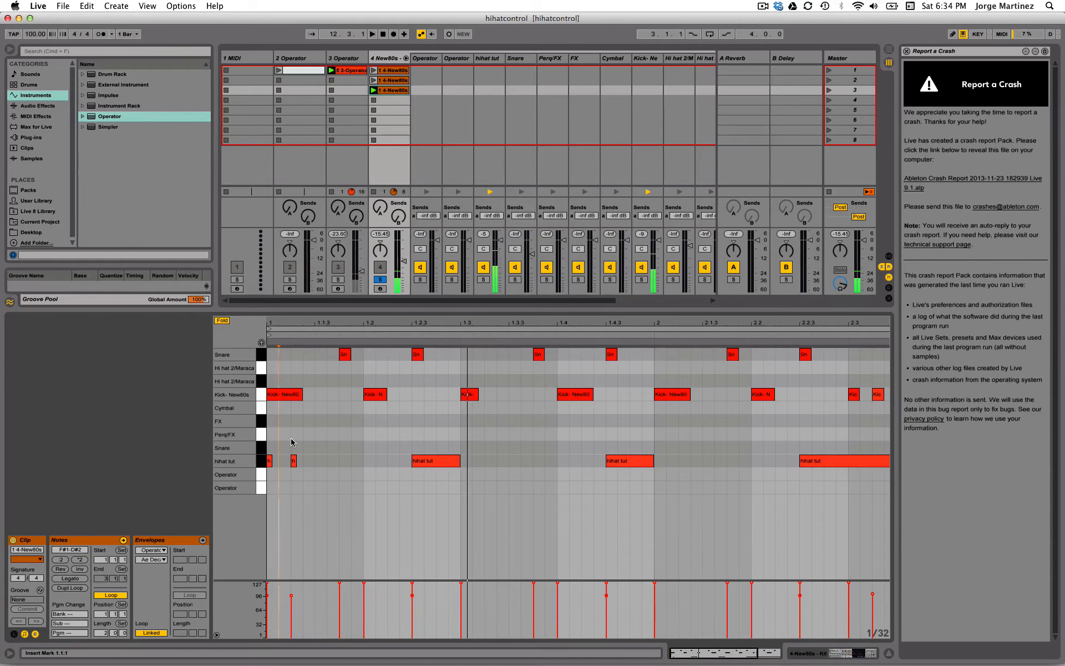
key(space)
- Copy the pair of short hihat tut notes to 1.3.1 and 2.1.1, playing the clip after each copy
drag(307, 442, 464, 463)
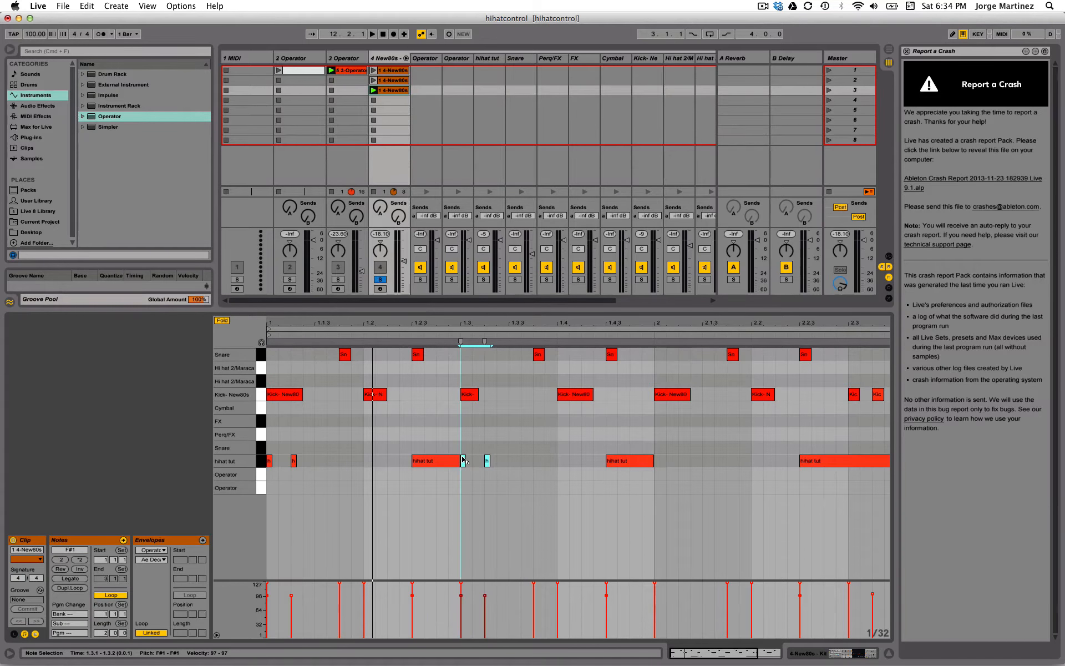
key(space)
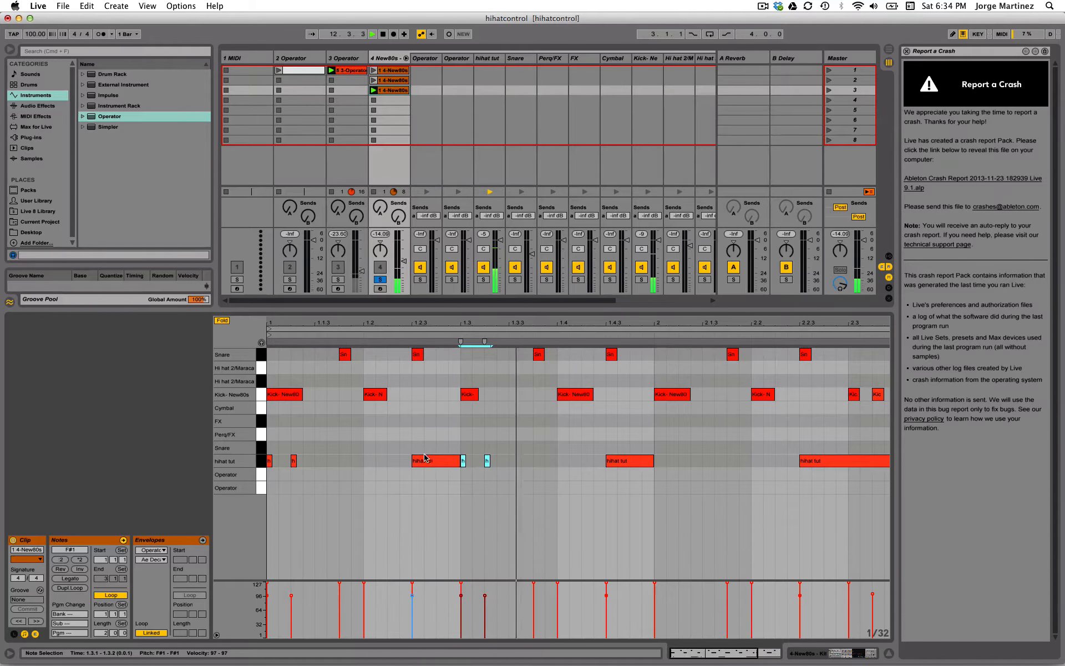
key(space)
drag(463, 464, 657, 462)
key(space)
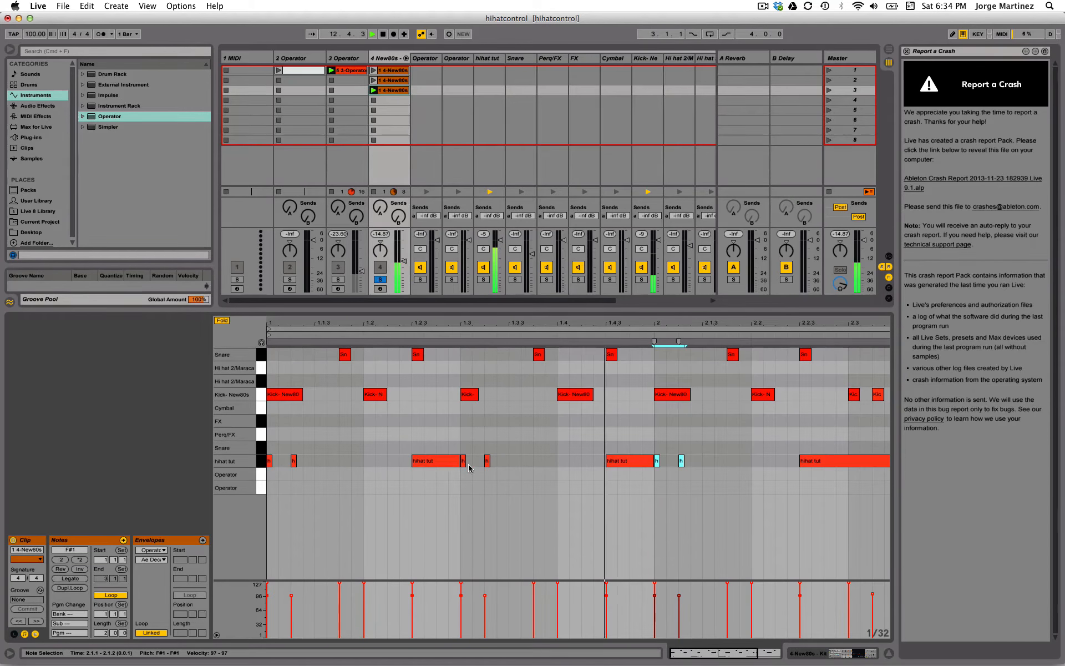
drag(497, 323, 497, 305)
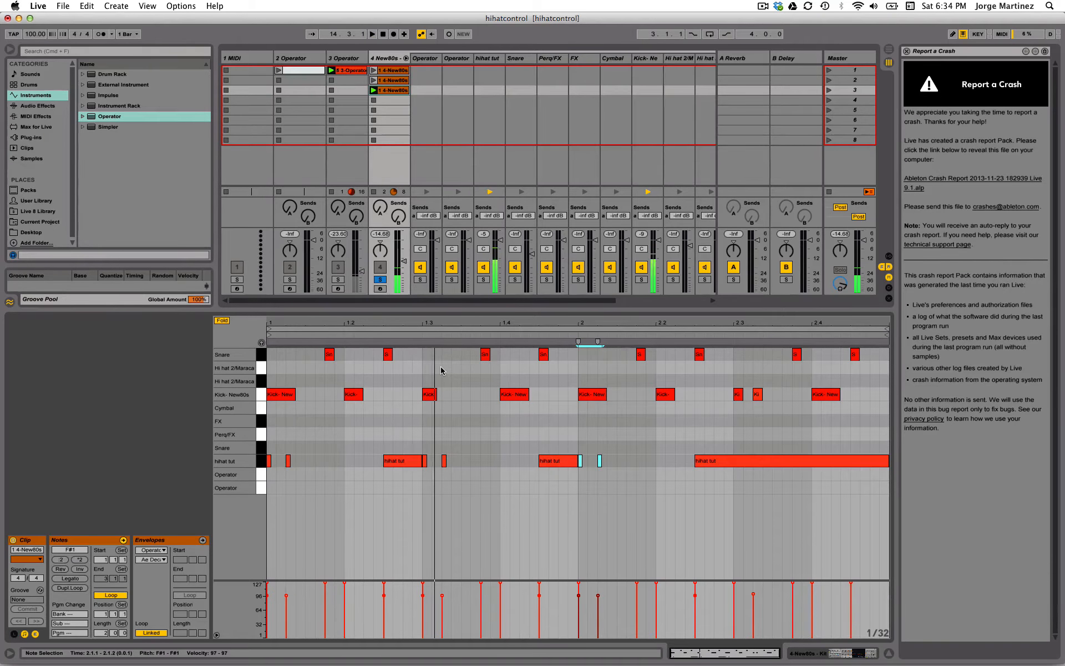
- Route velocity to Volume in the hihat tut Operator's modulation settings with an amount of 100
key(shift+Tab)
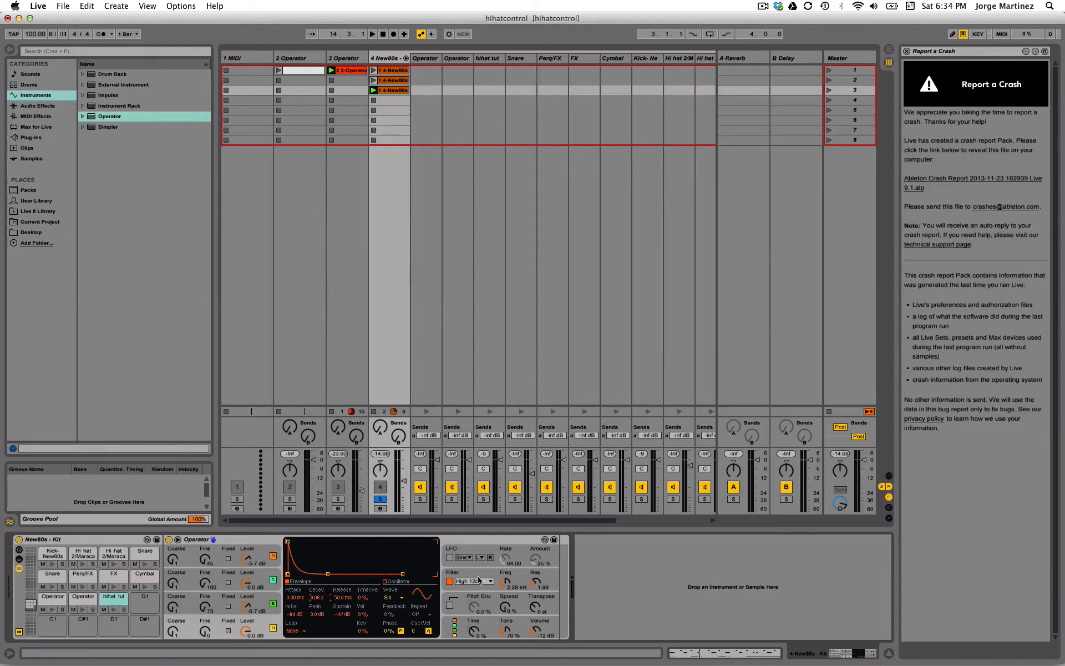
click(491, 625)
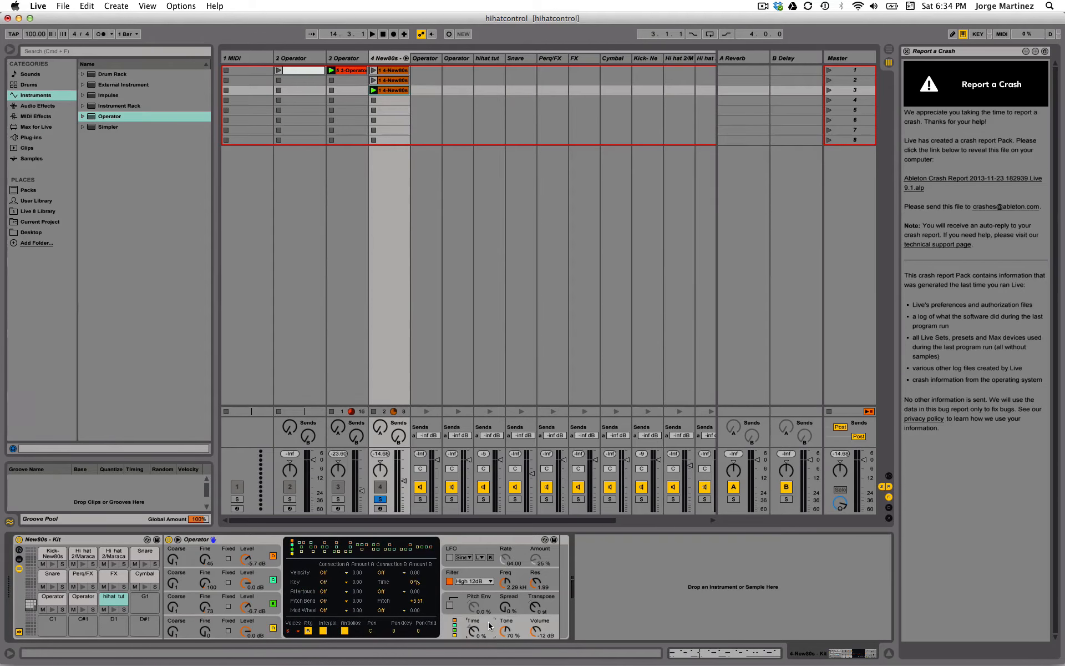
click(321, 573)
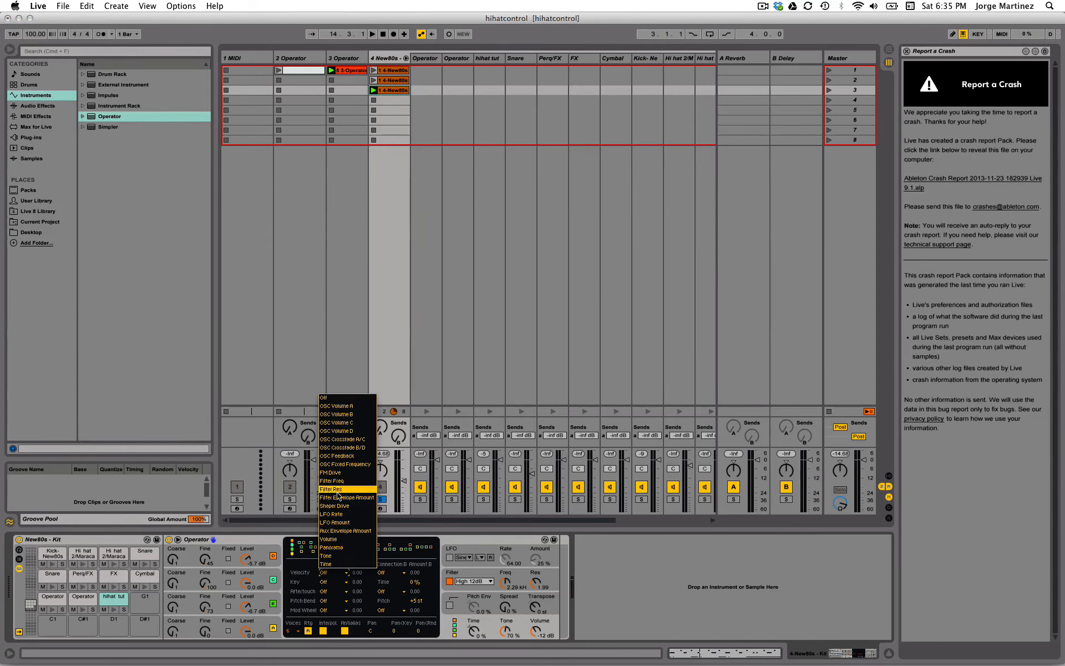
click(338, 539)
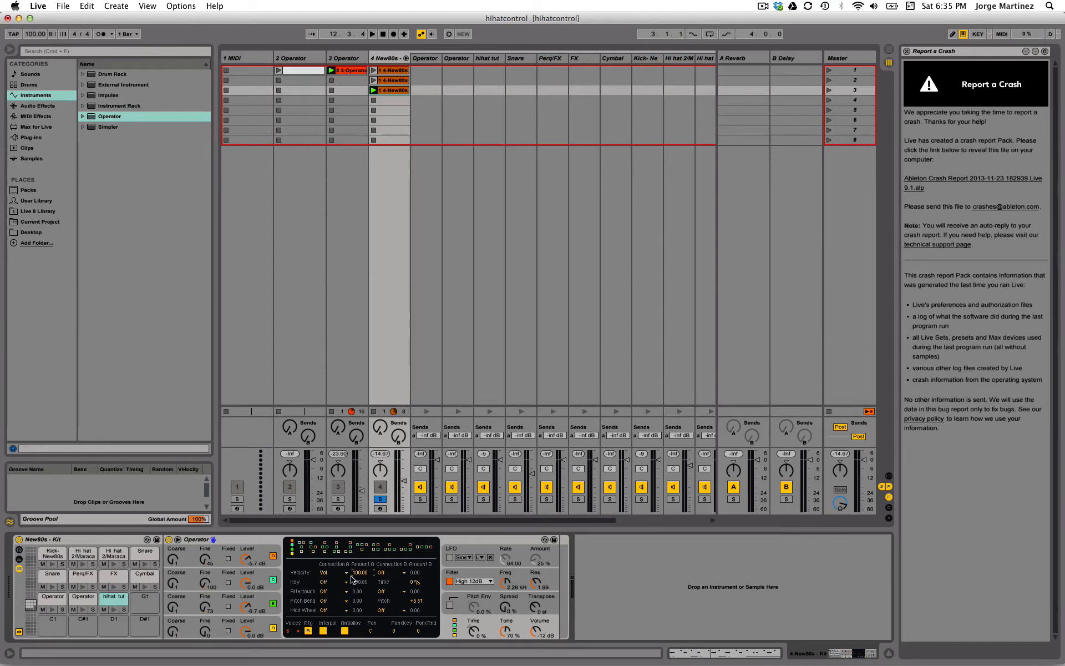
- Lower the short hihat tut notes' velocities to between 37 and 50, play the clip and enlarge the velocity lane
key(shift+Tab)
key(space)
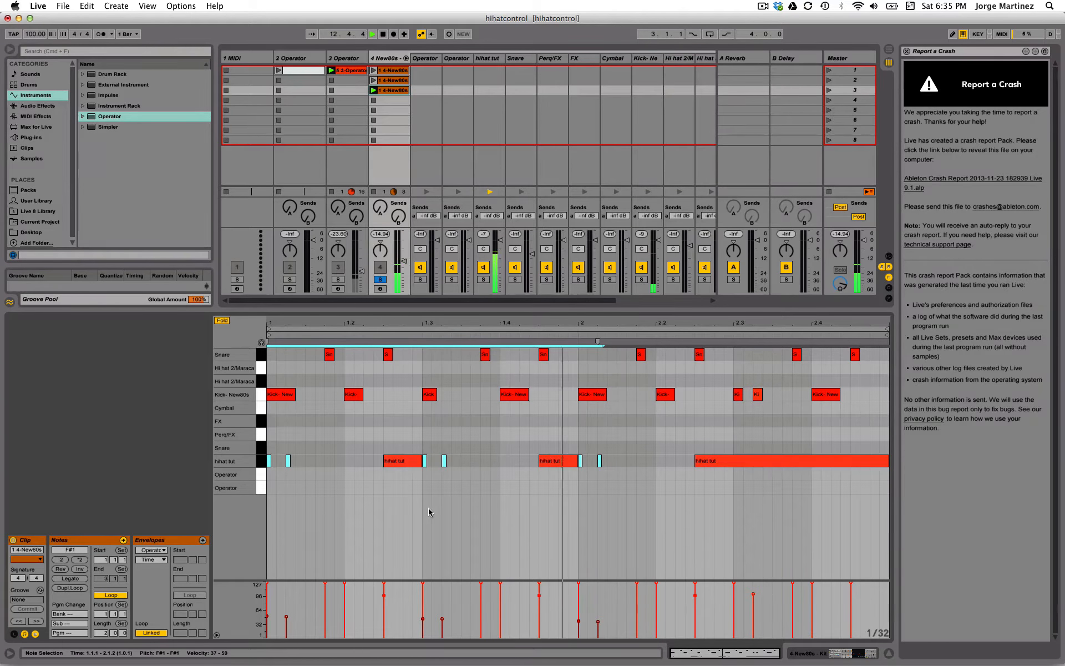
key(space)
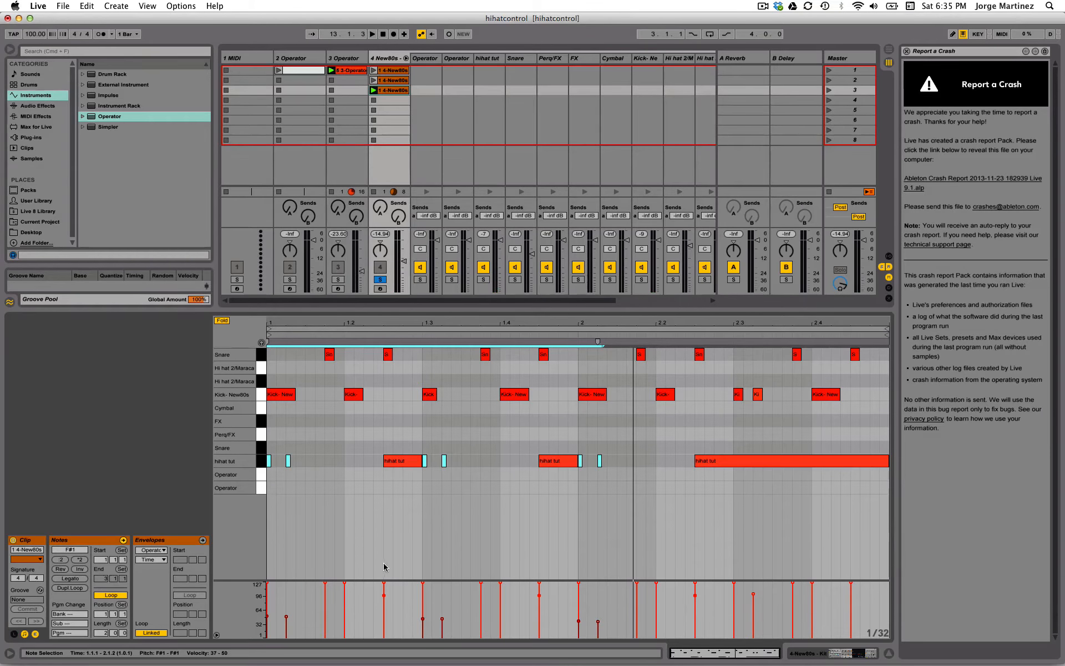
drag(377, 580, 376, 550)
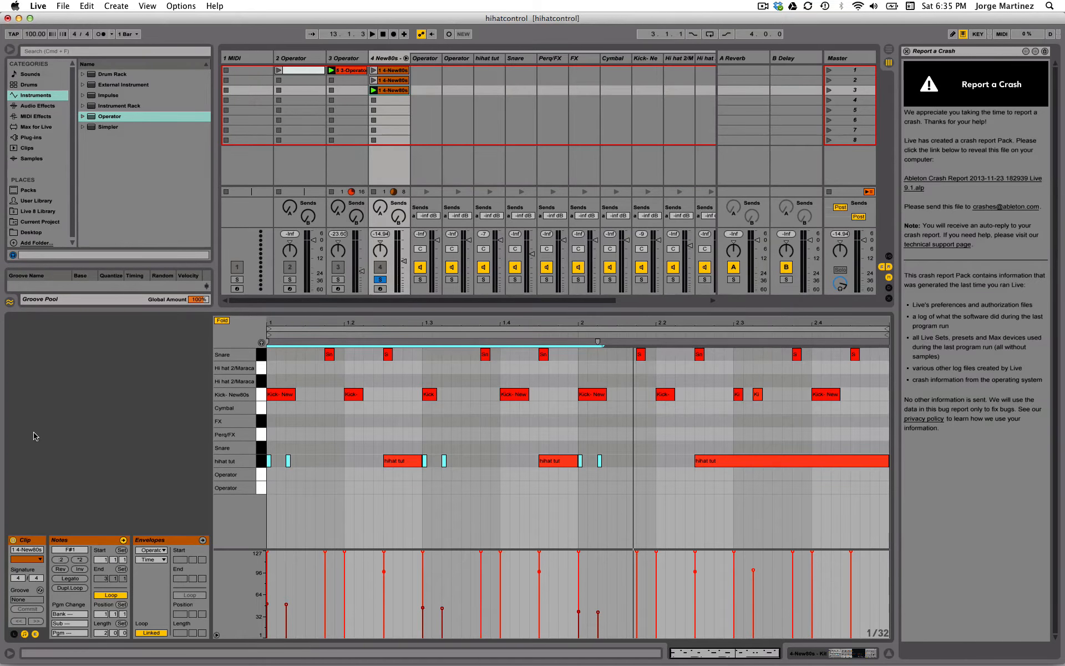
- Copy the Operator from the hihat tut pad to the empty G1 pad of the New80s kit
key(shift+Tab)
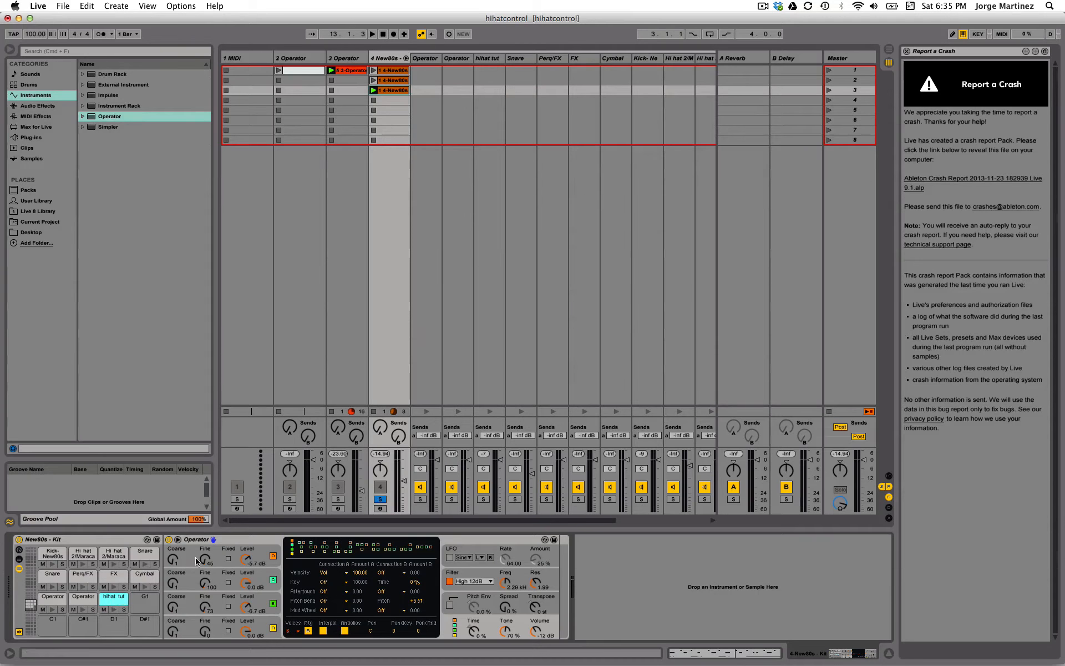
click(233, 545)
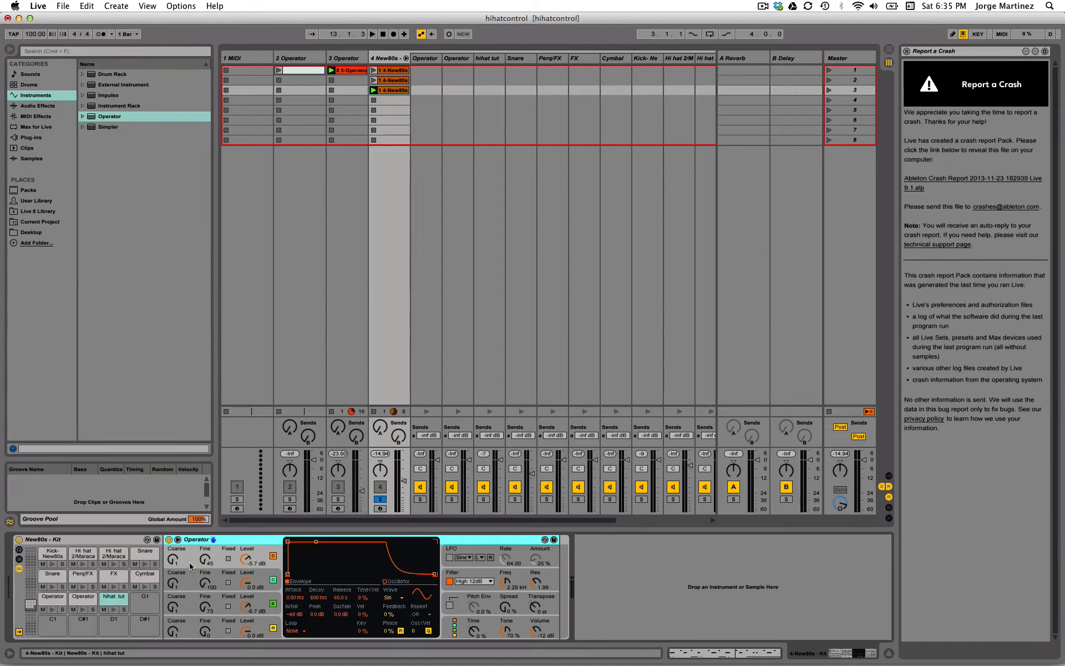
click(133, 608)
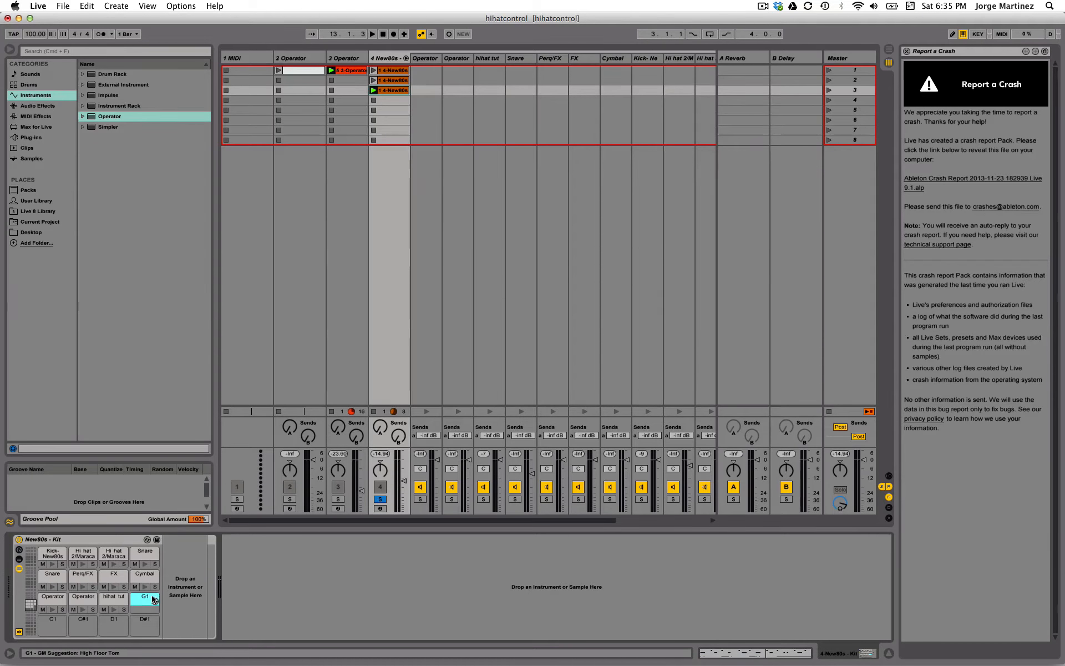
drag(176, 578, 177, 578)
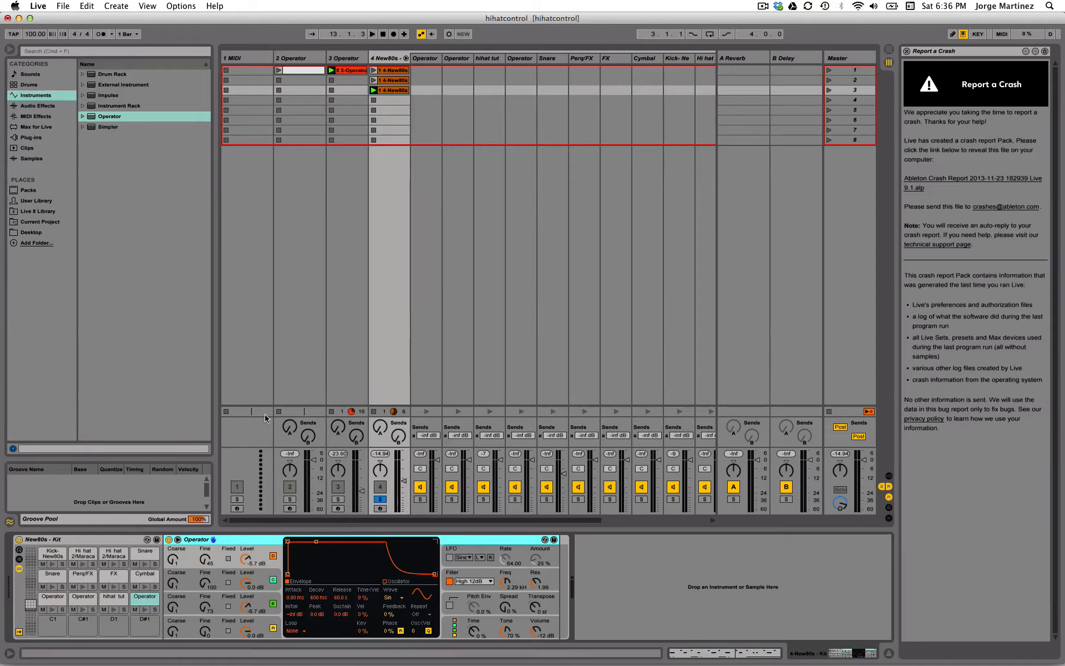
- Check the new G1 lane in the clip and rename its drum pad as hihat tut2
double_click(388, 92)
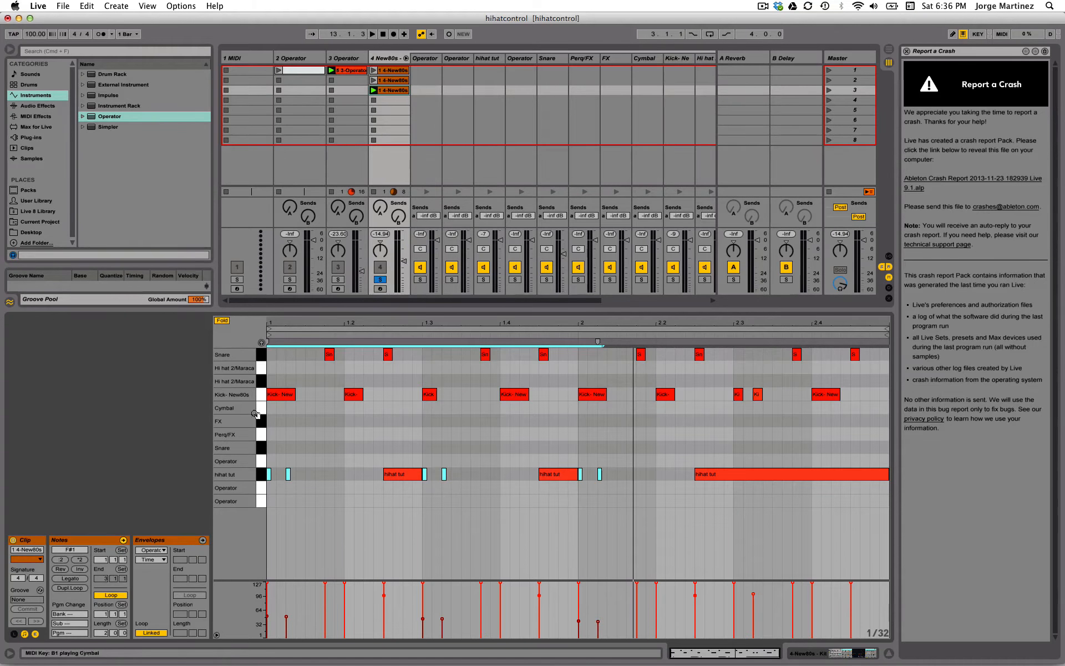
key(shift+Tab)
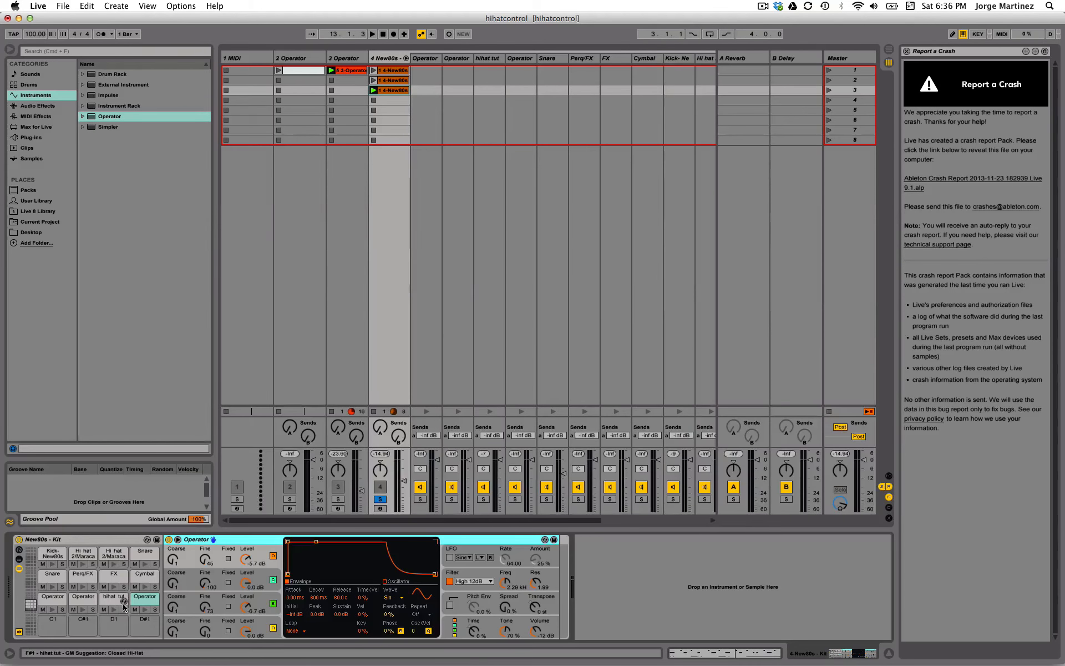
key(super+s)
click(143, 599)
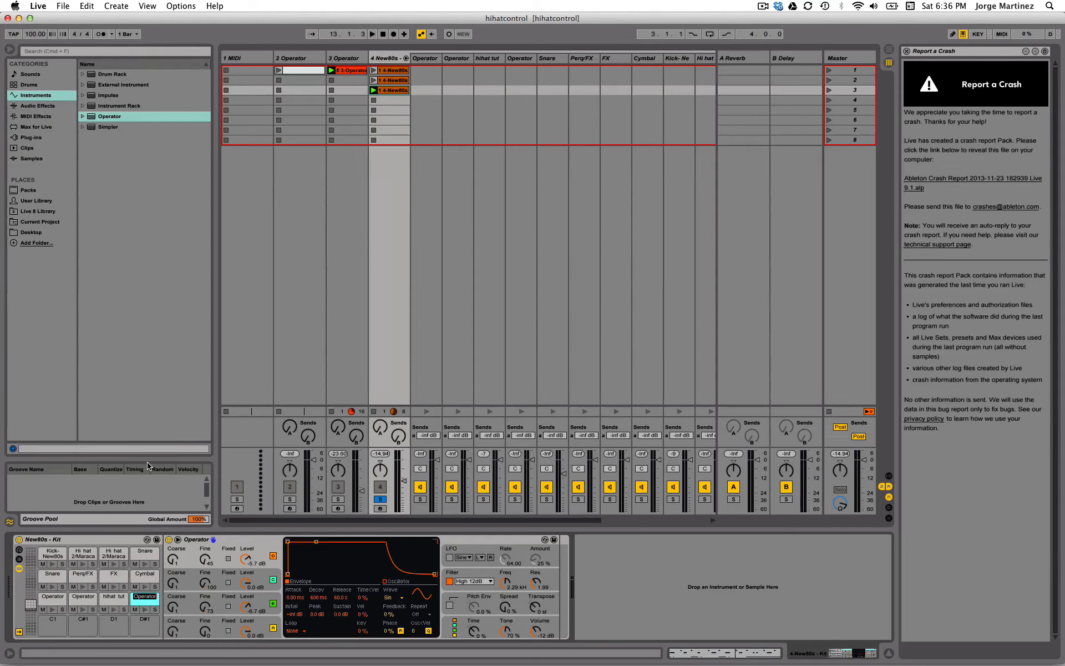
key(super+r)
text(hi)
text(hat tut2)
key(Return)
- Move the selected short hihat tut notes up to the hihat tut2 lane and play the clip
key(shift+Tab)
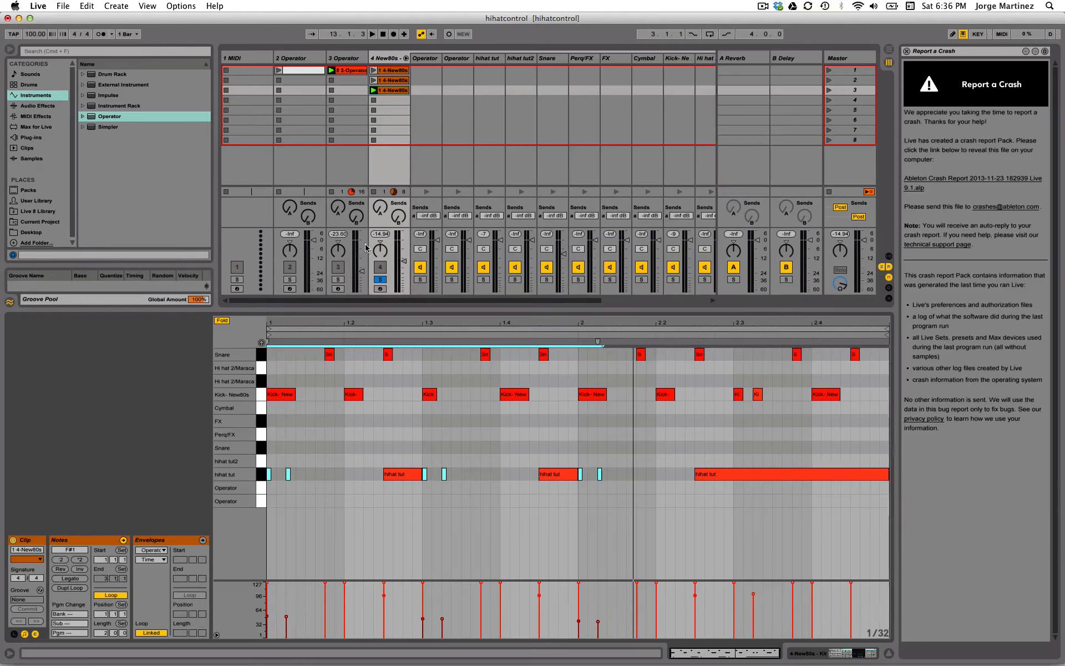
key(Up)
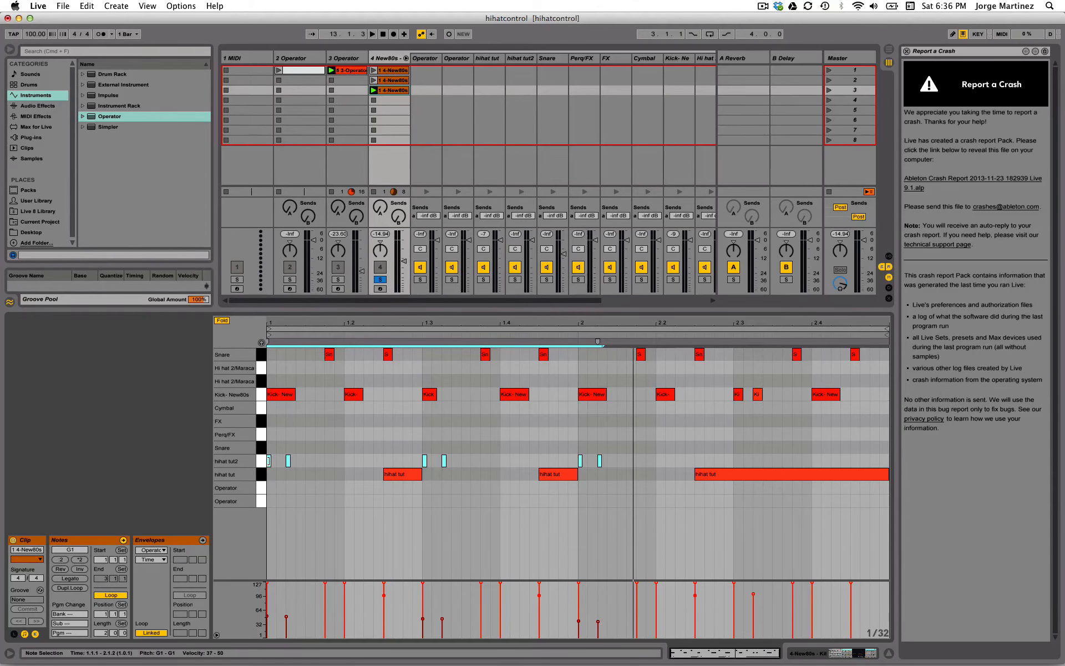
key(space)
key(space)
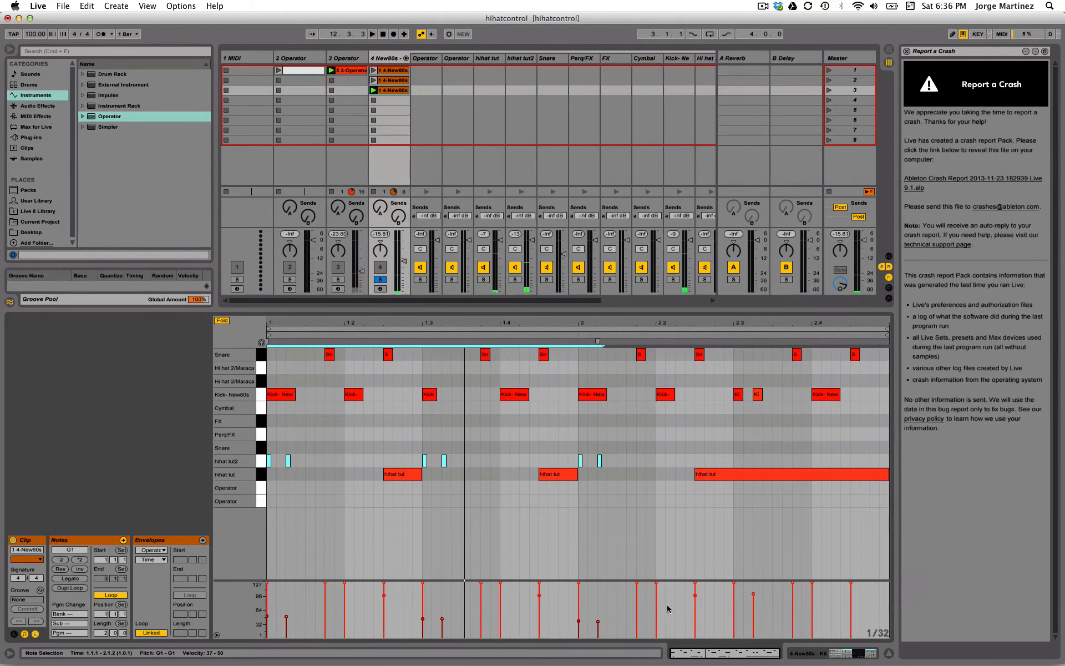
- Set oscillator A's envelope loop mode to Trigger in the hihat tut2 Operator and play the clip
click(798, 654)
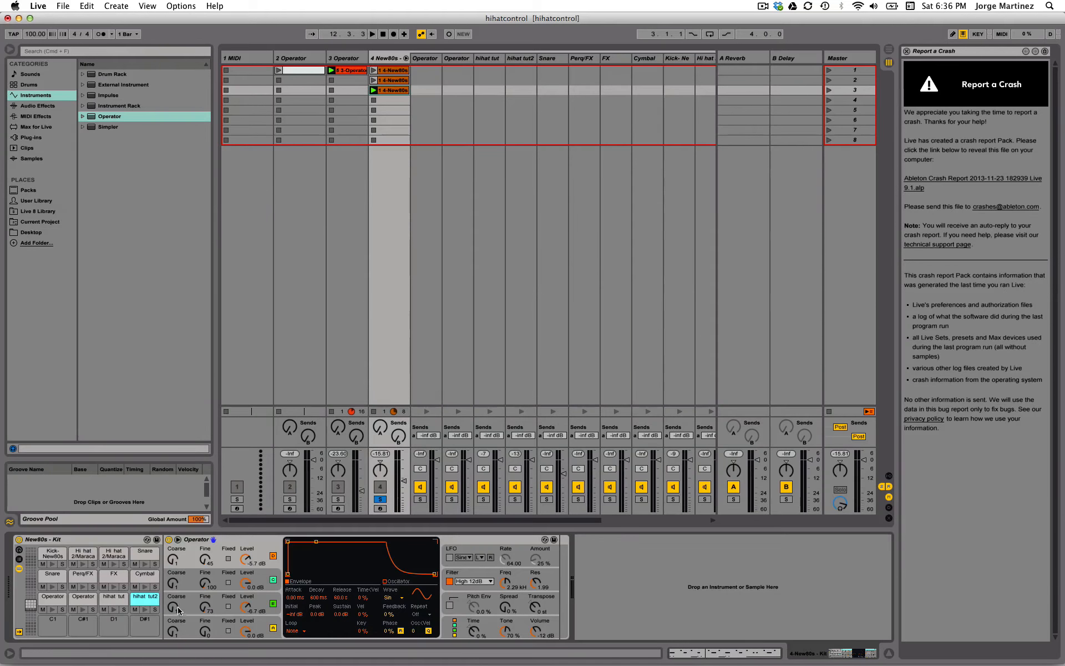
click(271, 622)
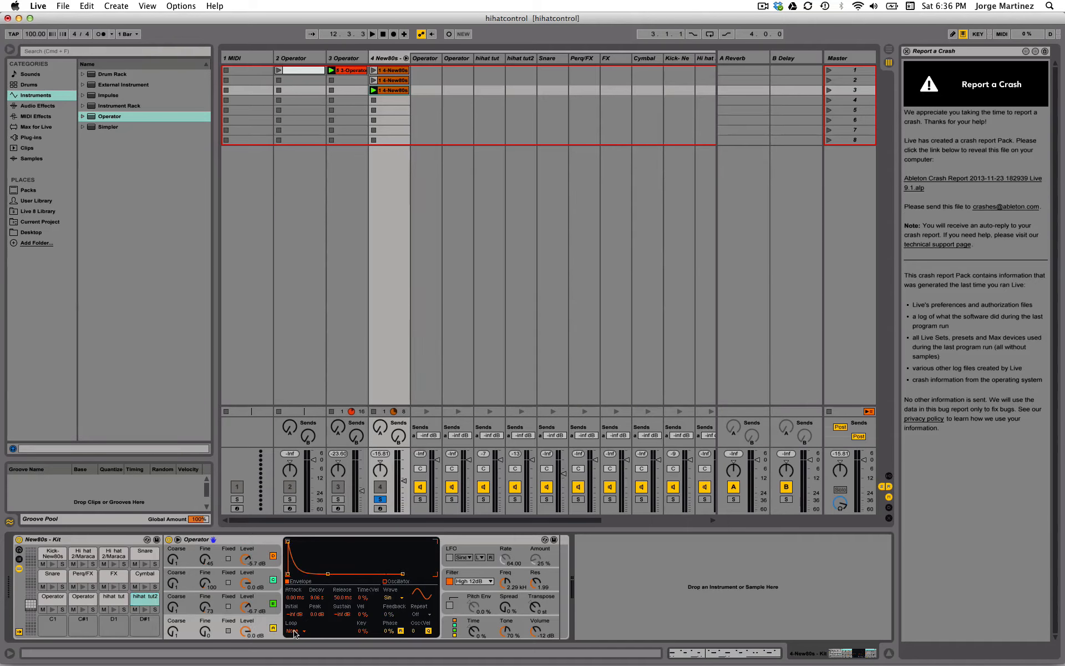
click(294, 631)
click(295, 624)
key(space)
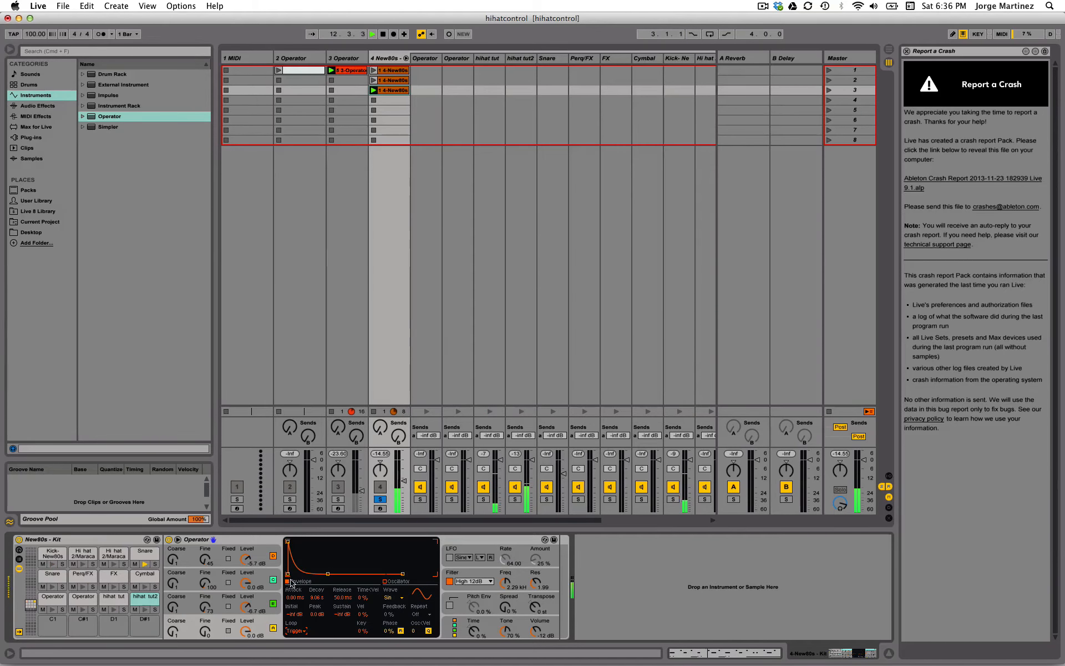
key(space)
- Lengthen oscillator C's envelope release in the hihat tut2 Operator and return to oscillator A's envelope
click(272, 603)
click(273, 580)
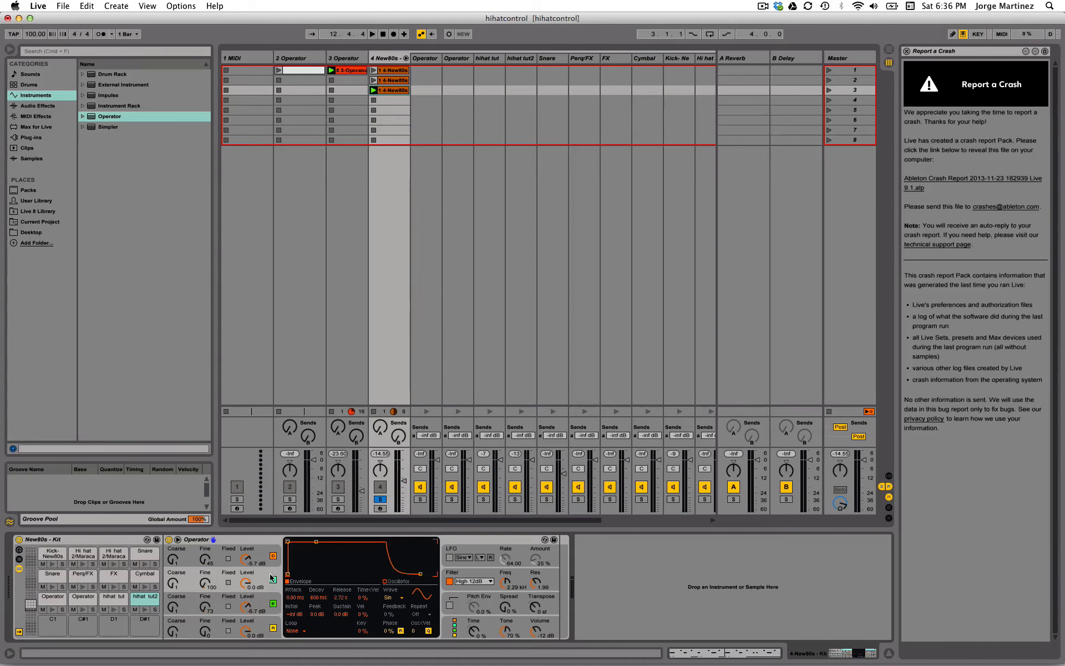
drag(341, 598, 340, 555)
click(264, 550)
click(268, 628)
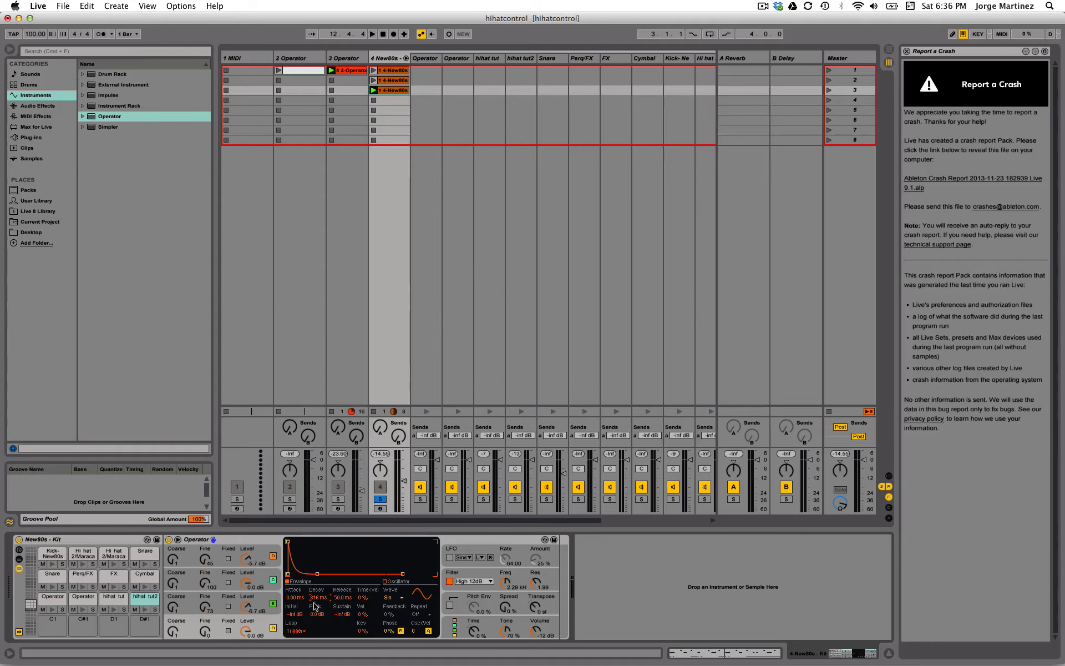
- Set oscillator A's envelope decay in hihat tut2 to 410 ms while playing the clip to compare the hi-hats
drag(318, 597, 318, 592)
key(space)
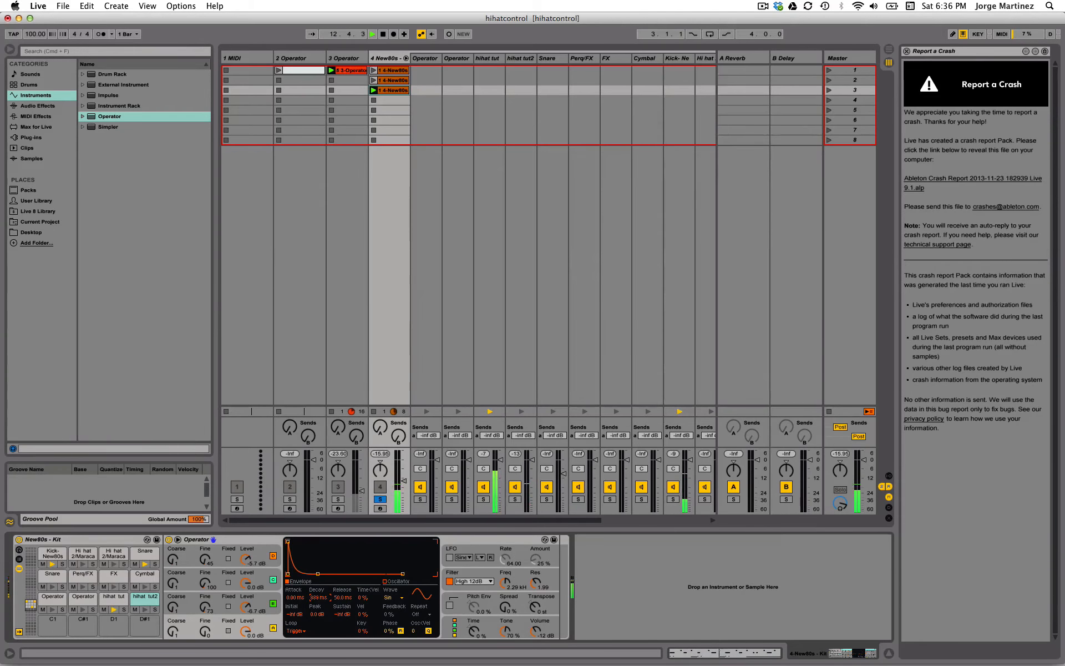
drag(318, 591, 319, 593)
key(space)
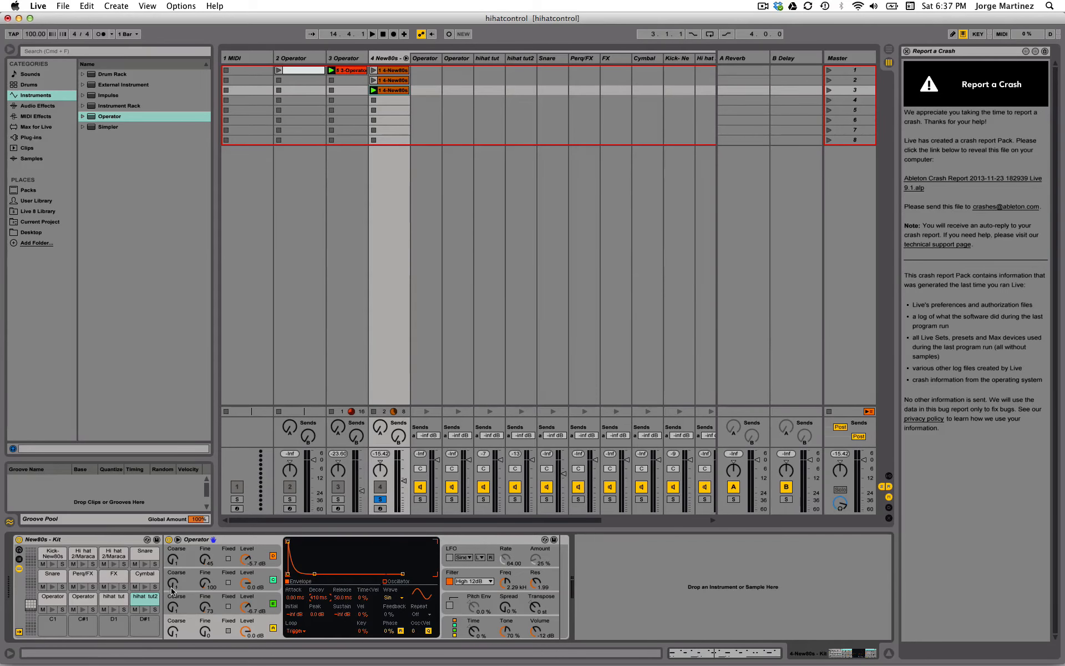
key(space)
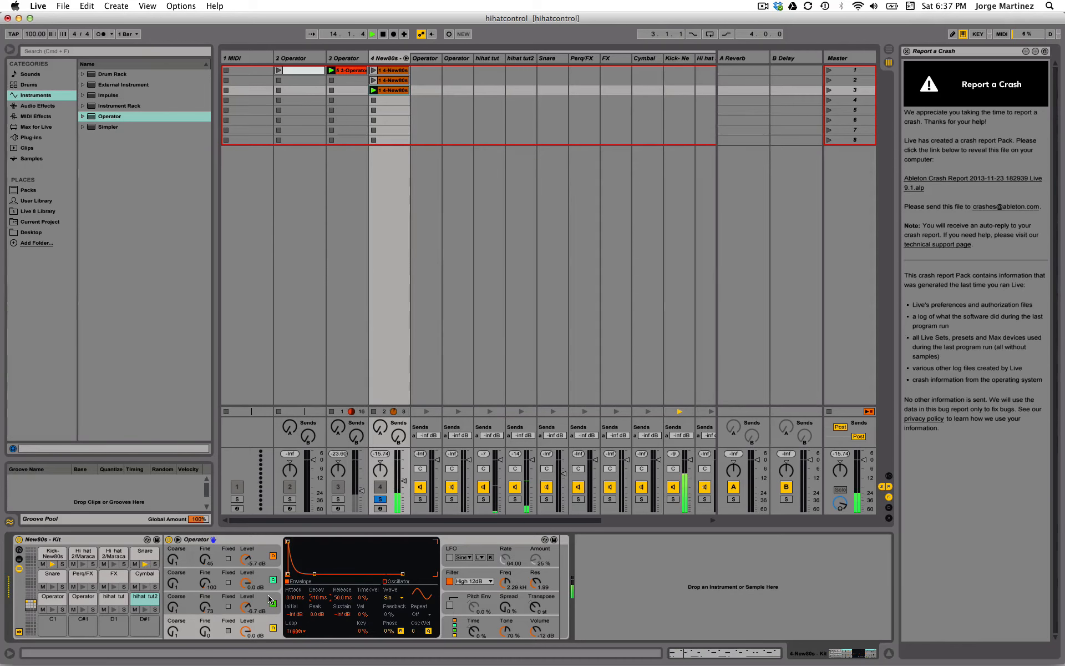
key(space)
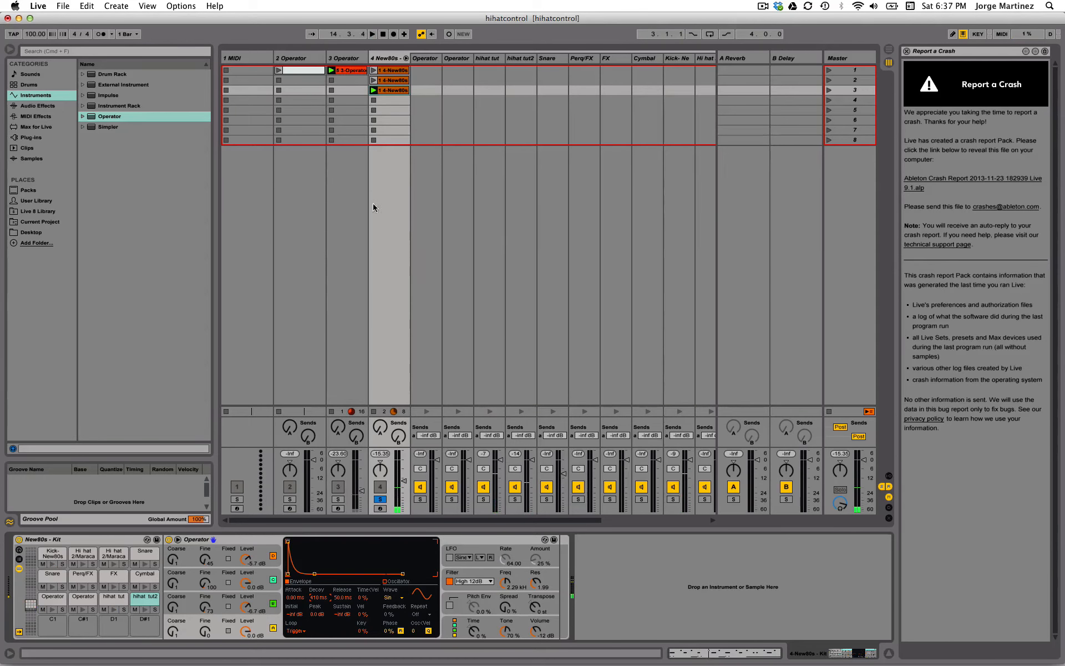
- Audition the hihat tut2 key in the clip editor and review its Operator settings in the rack
double_click(391, 92)
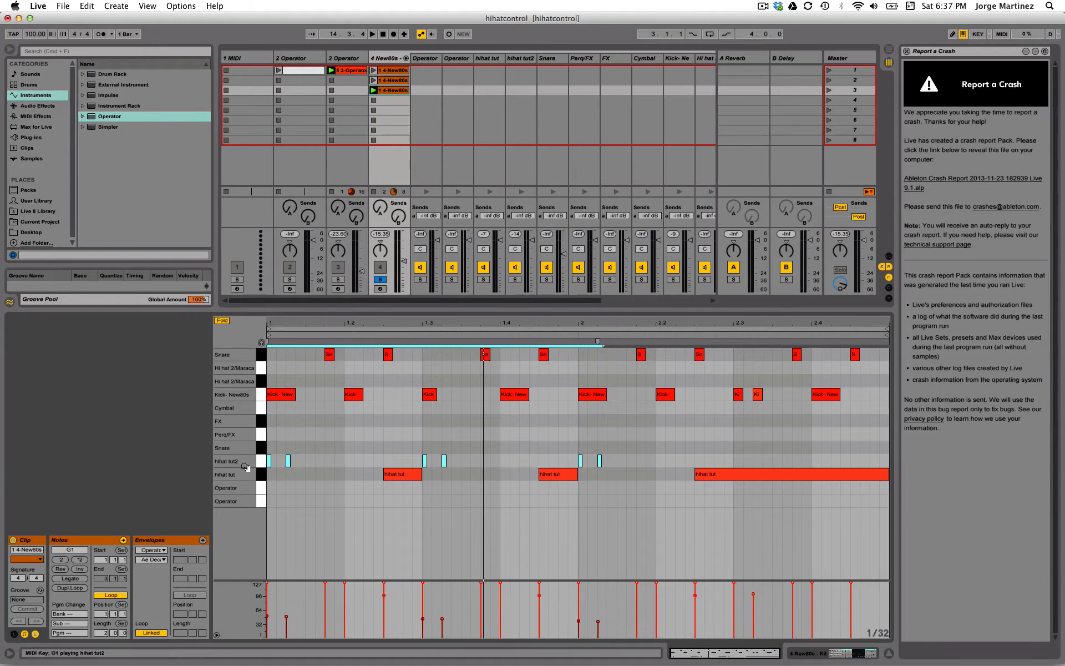
click(263, 463)
key(shift+Tab)
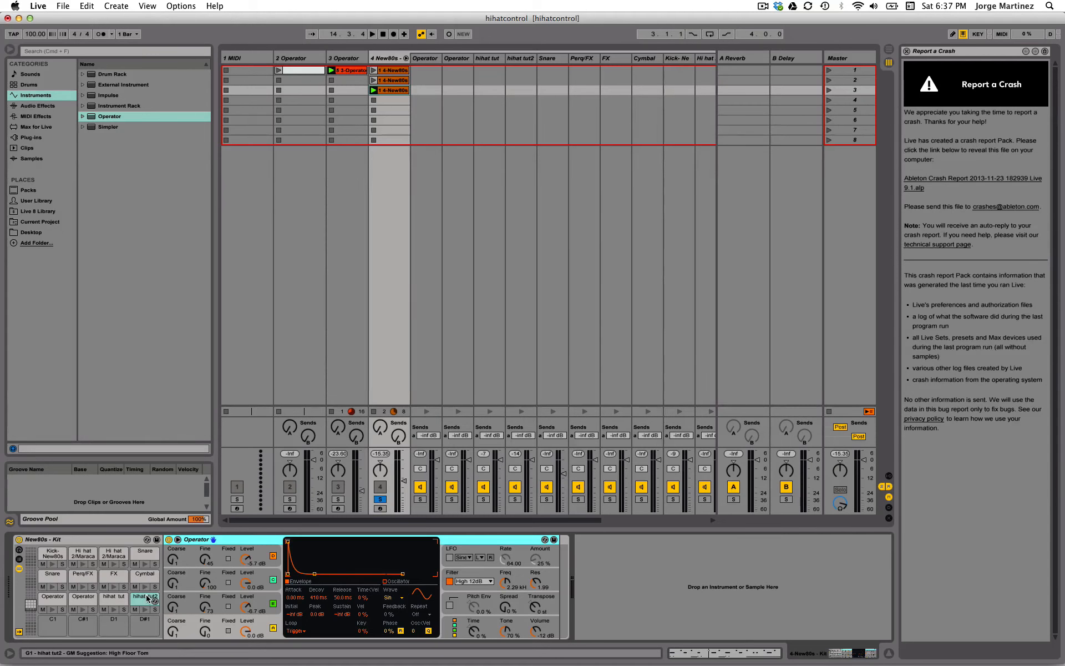
click(391, 92)
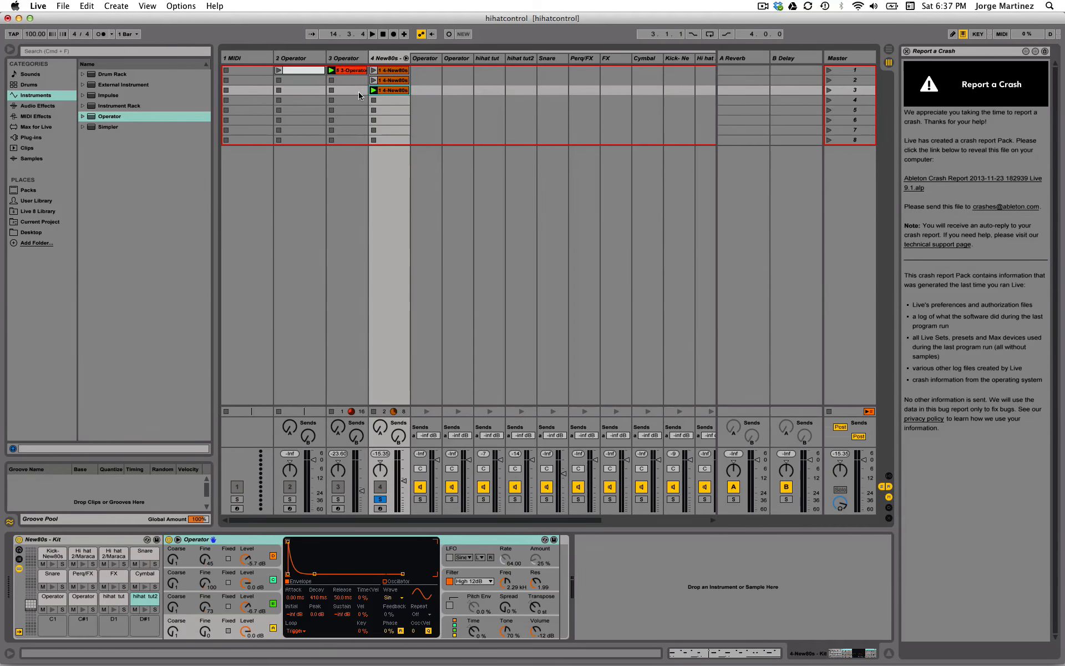
click(356, 72)
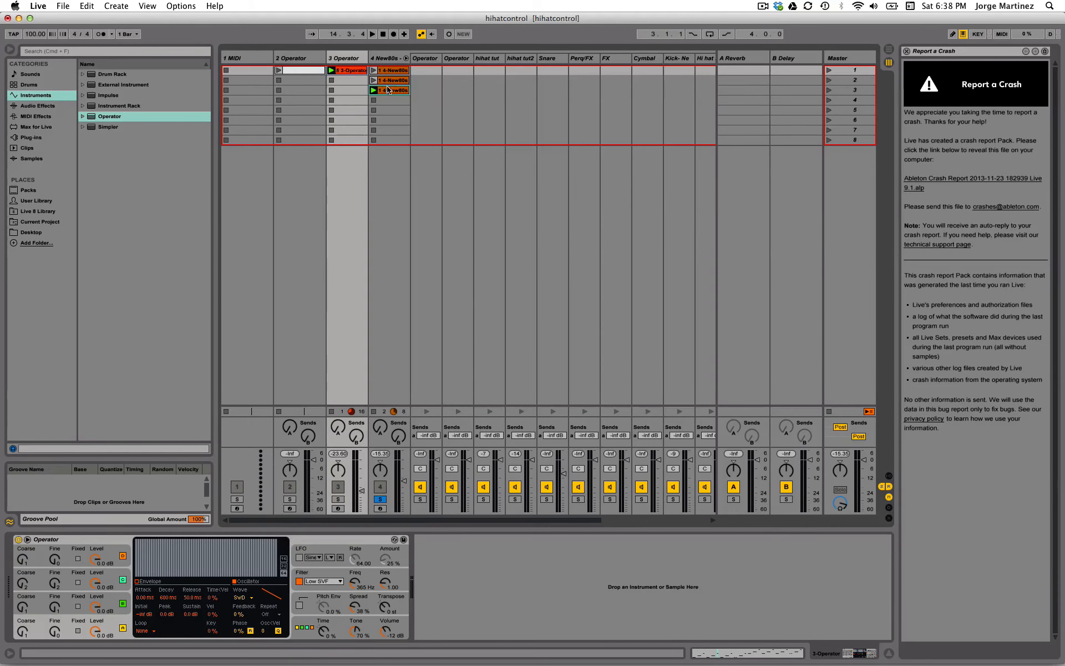
click(519, 123)
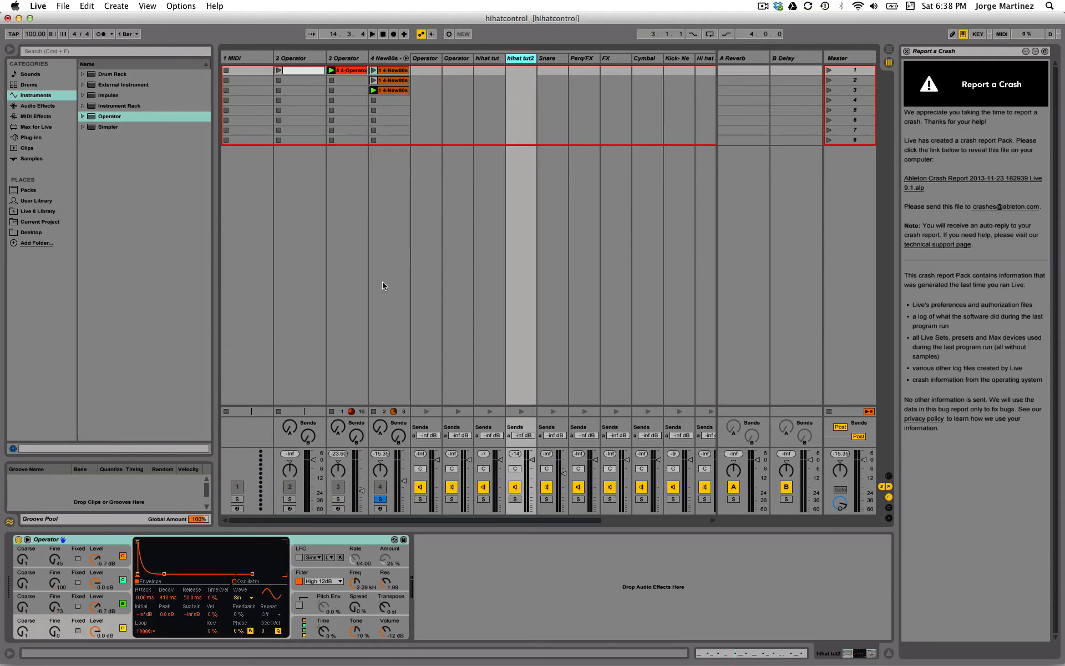
click(122, 627)
click(122, 628)
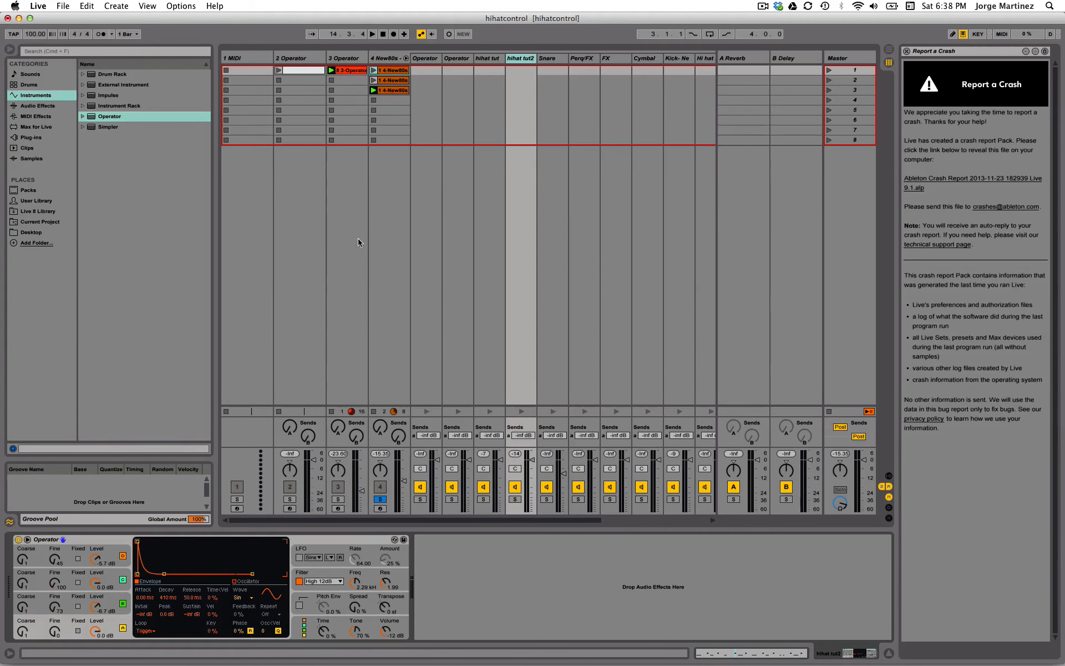
- Duplicate the third New80s clip into the fourth slot and delete a block of hi-hat notes from the copy
click(389, 91)
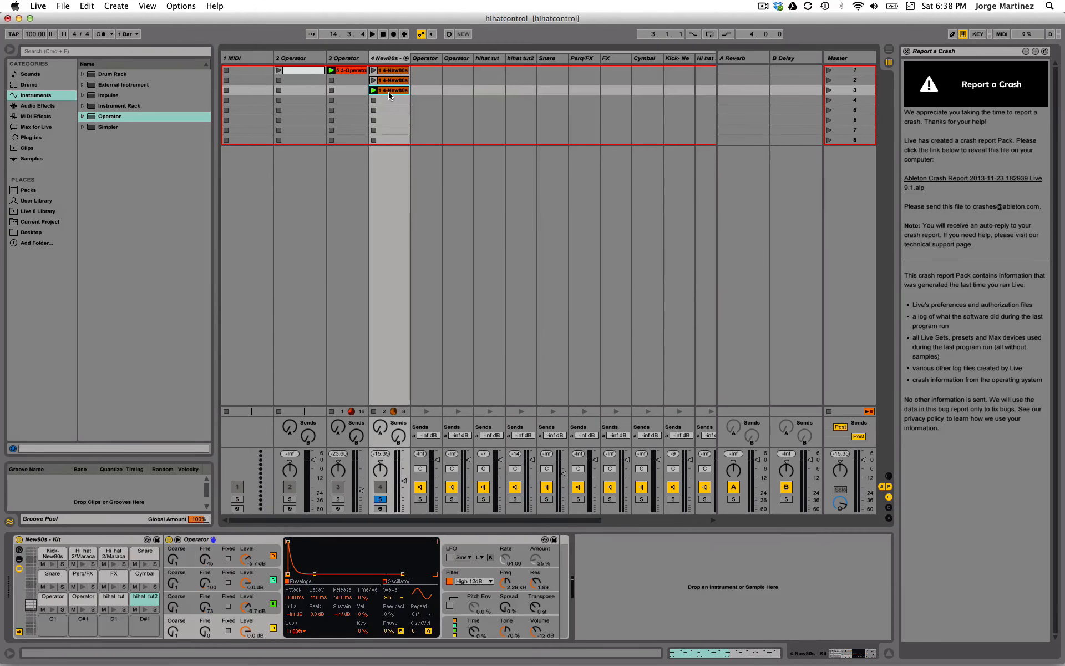
key(super+d)
double_click(392, 101)
drag(370, 480, 698, 483)
key(Delete)
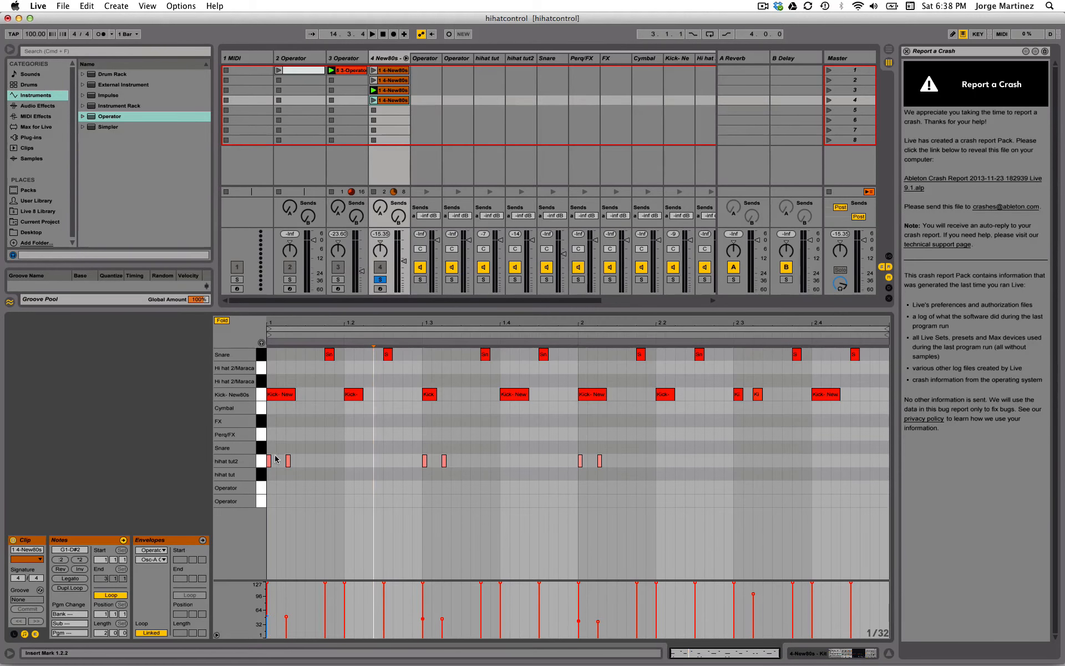
- Lengthen the first hihat tut2 note to a sixteenth and duplicate it seven times to fill the first two beats
drag(270, 461, 286, 461)
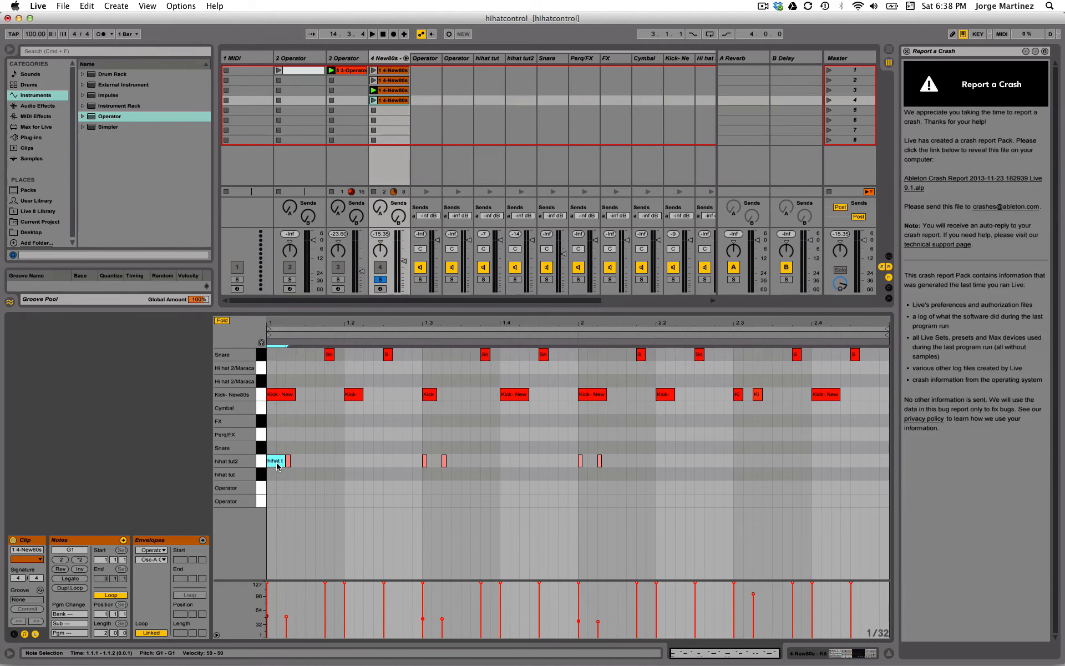
key(super+d)
key(super+d)
key(super+d)
key(super+d)
key(super+d)
key(super+d)
key(super+d)
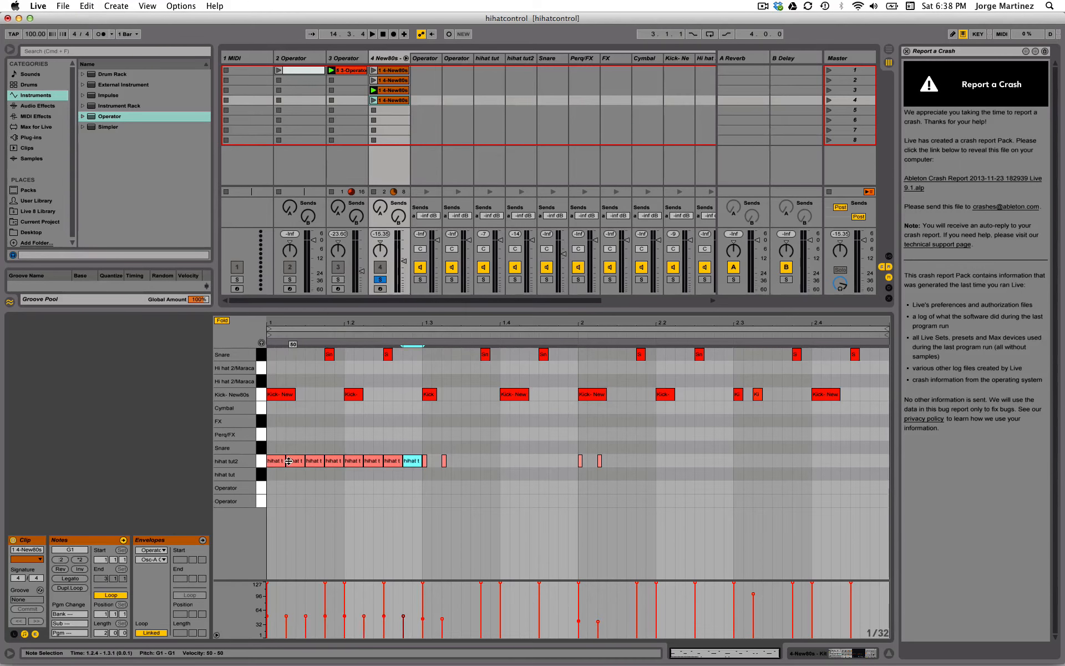
- Duplicate the eight hihat tut2 notes three times to fill both bars and launch the fourth New80s clip
drag(274, 449, 409, 470)
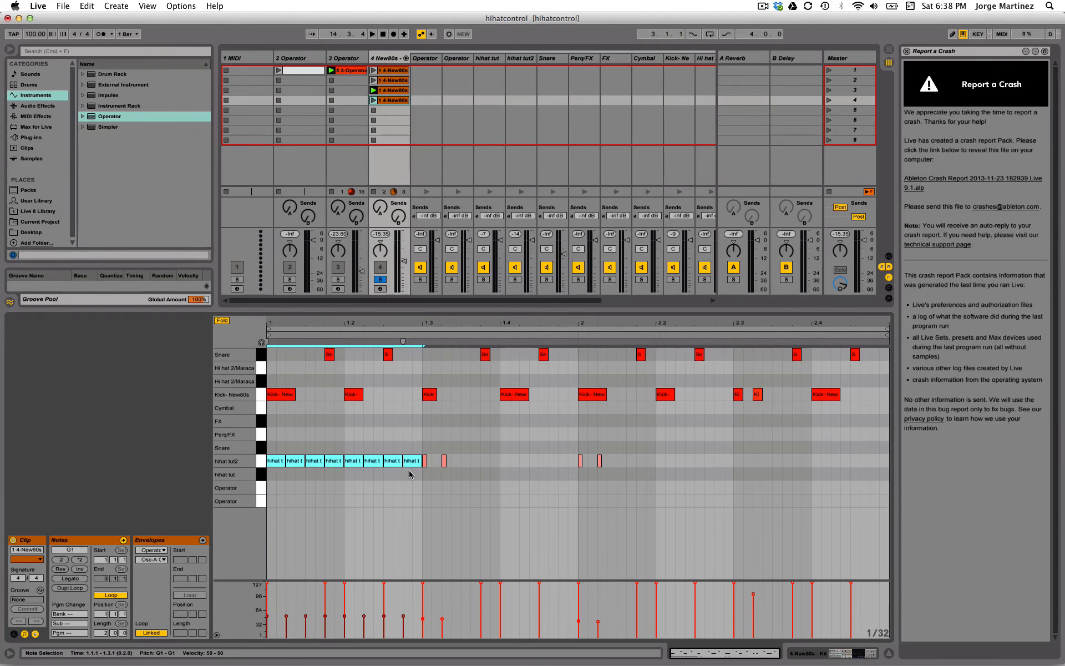
key(super+d)
key(super+d)
key(super+d)
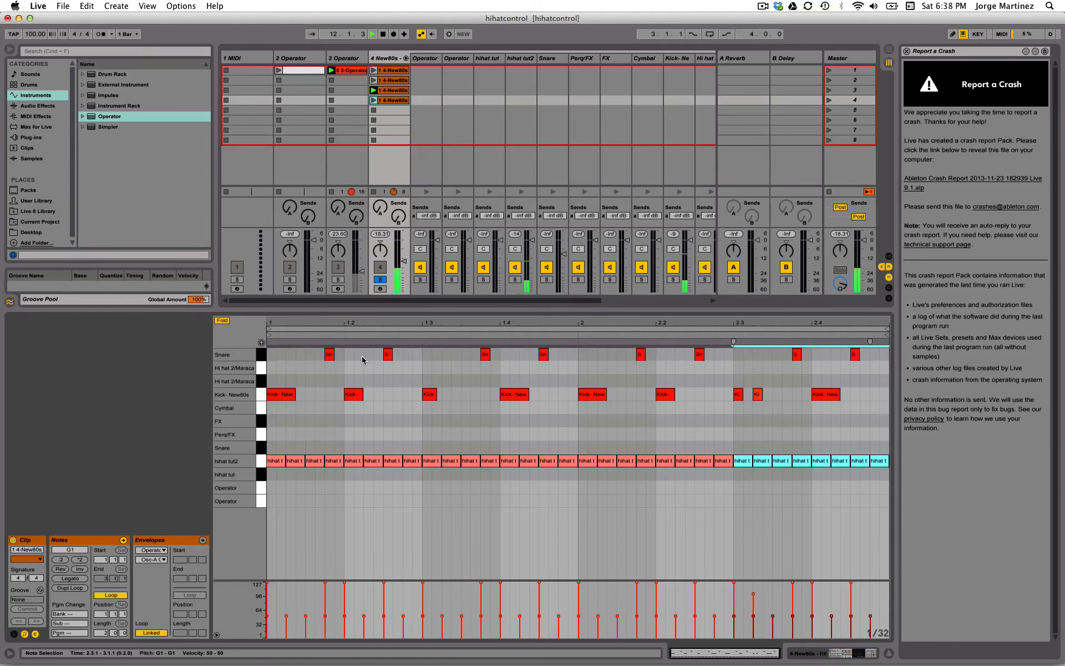
click(381, 104)
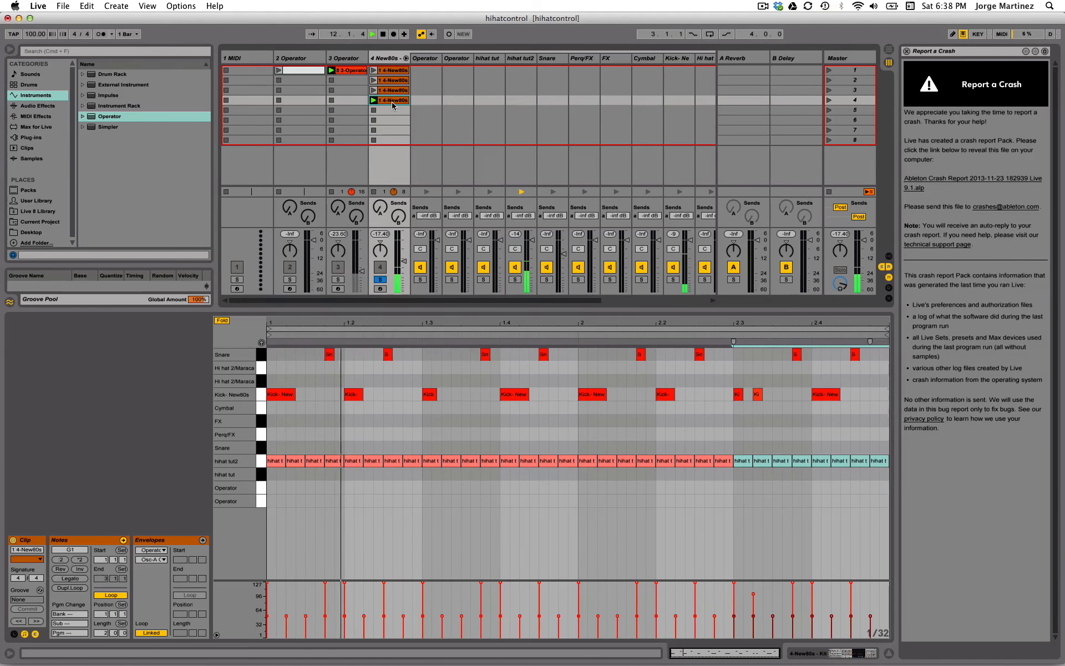
- Try varying oscillator A's envelope decay in the hihat tut2 Operator while the fourth New80s clip plays
click(869, 651)
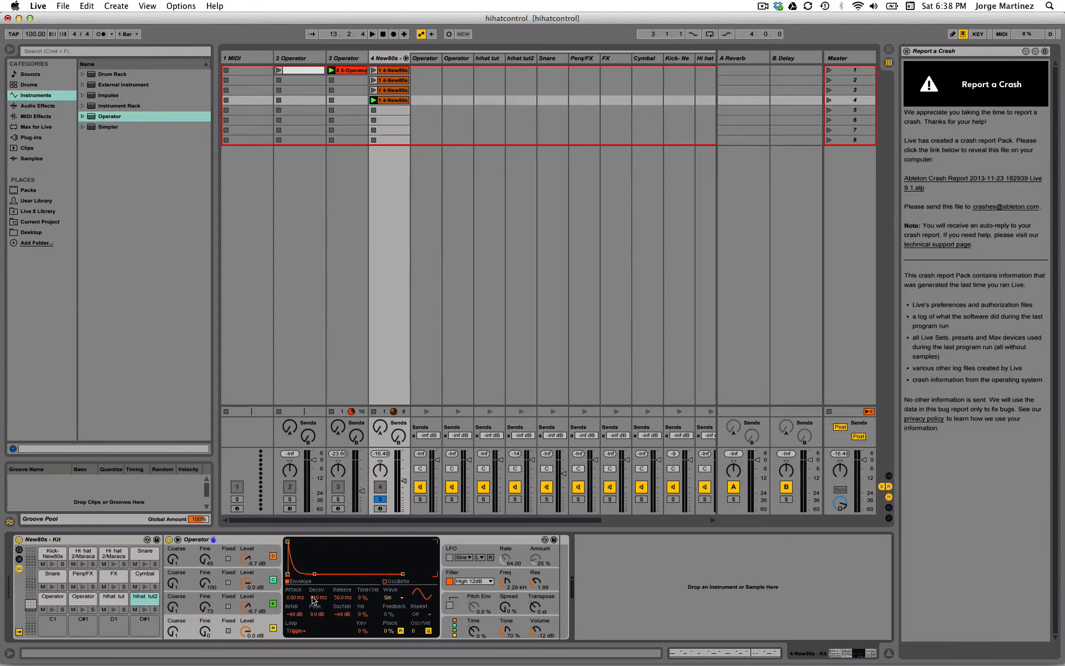
mouse_move(315, 599)
mouse_down()
mouse_move(314, 620)
mouse_move(314, 599)
mouse_up()
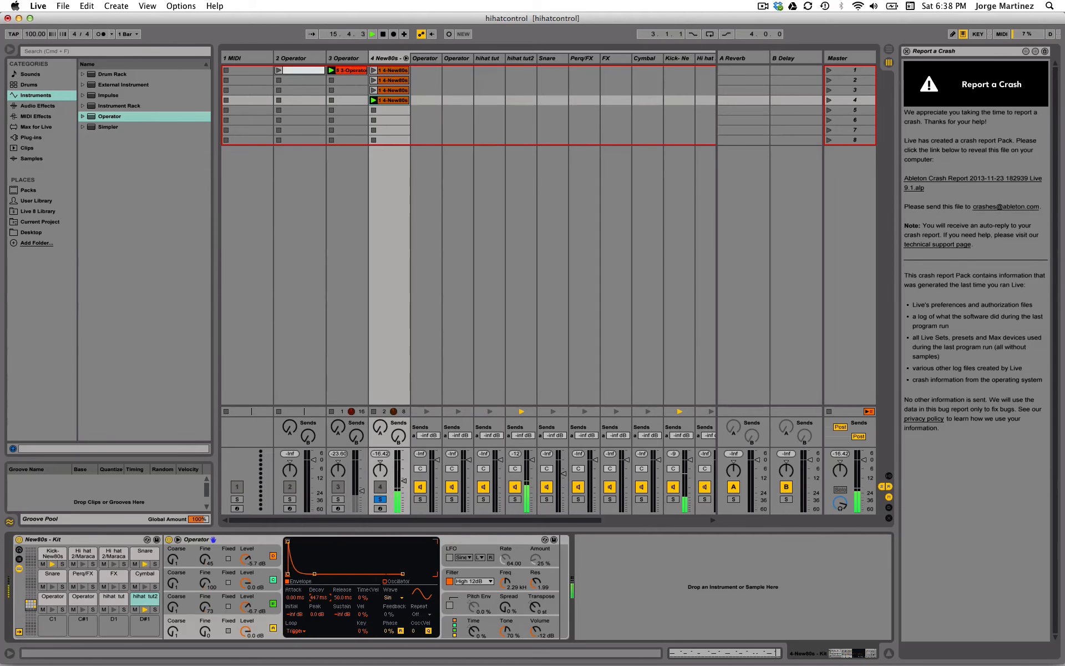
key(space)
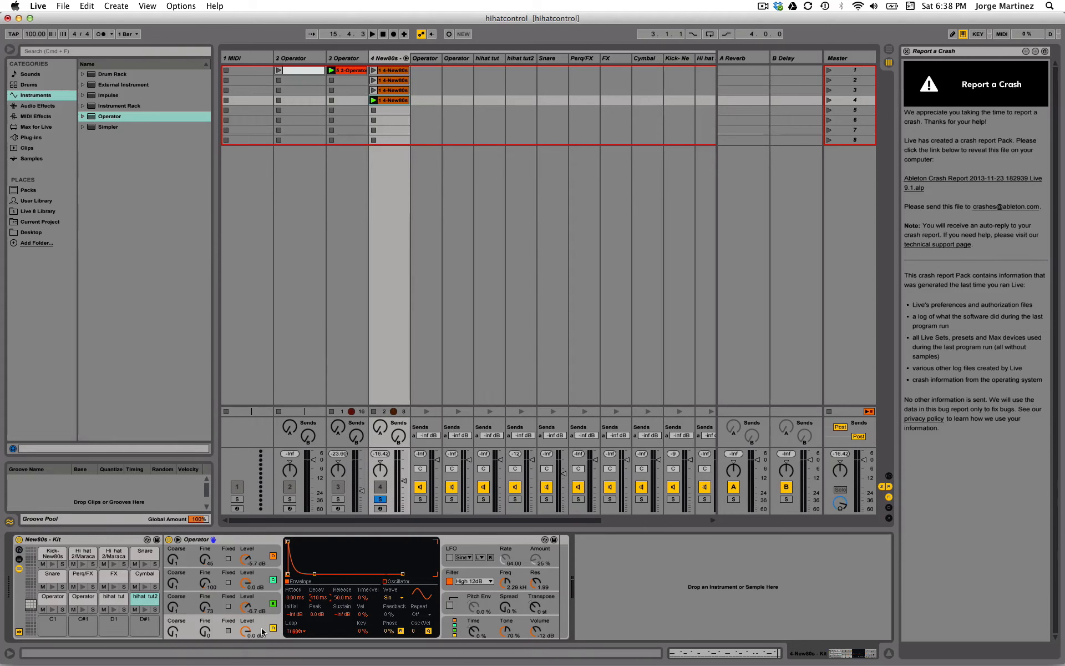
- Try to record changes of oscillator A's envelope decay into the playing clip with session recording enabled
click(450, 36)
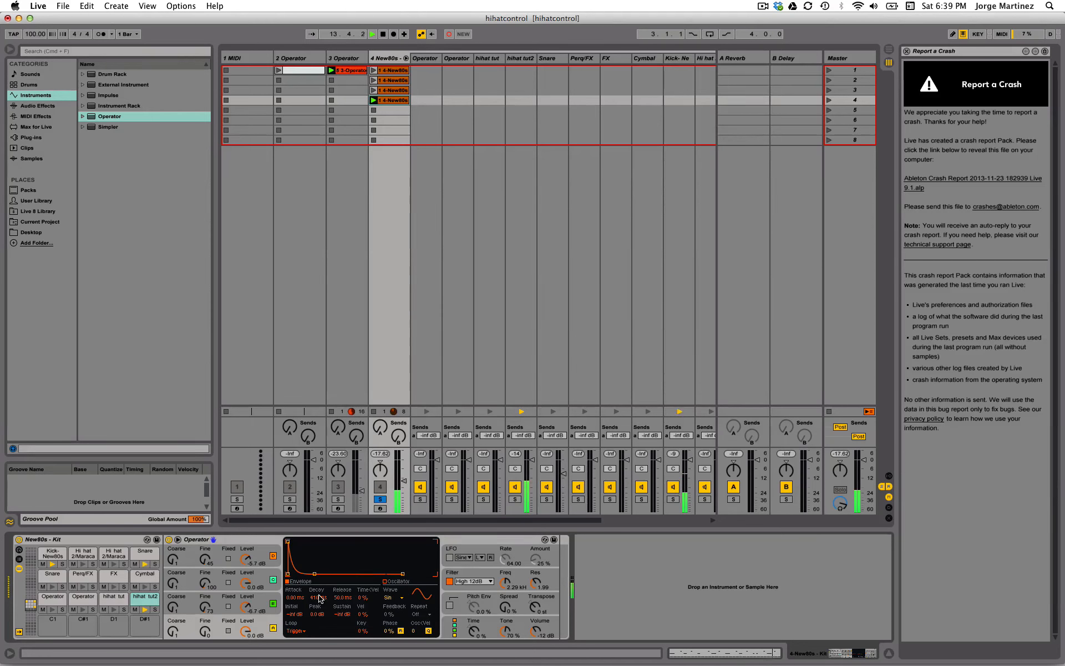
drag(319, 598, 319, 616)
key(space)
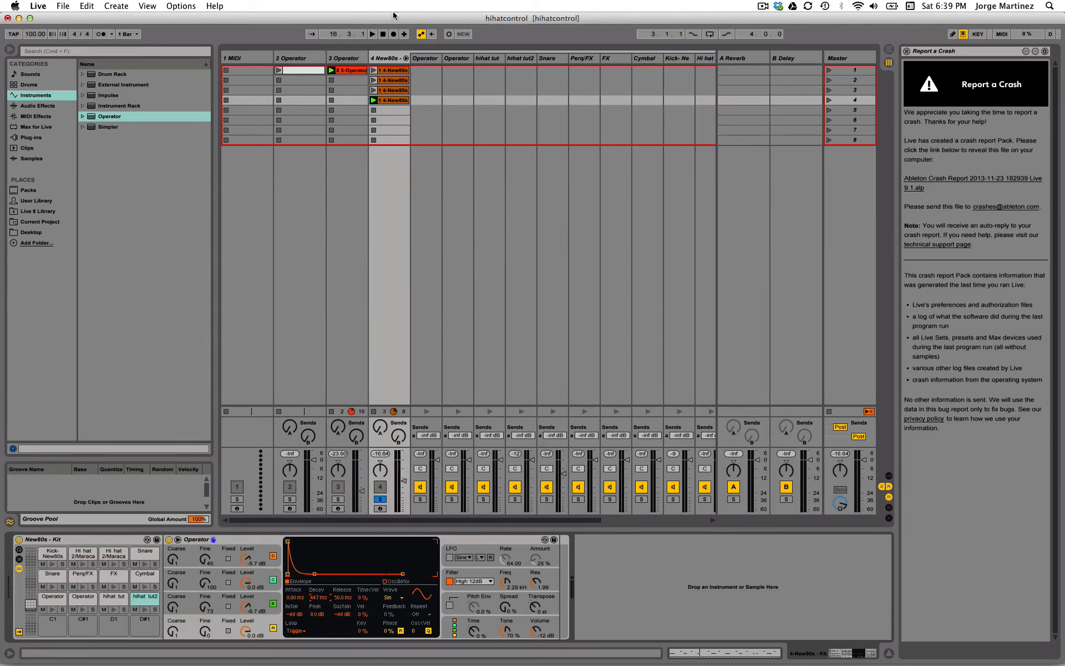
- Arm the New80s track and record oscillator A's envelope decay movements as automation in the fourth clip
click(380, 508)
click(450, 35)
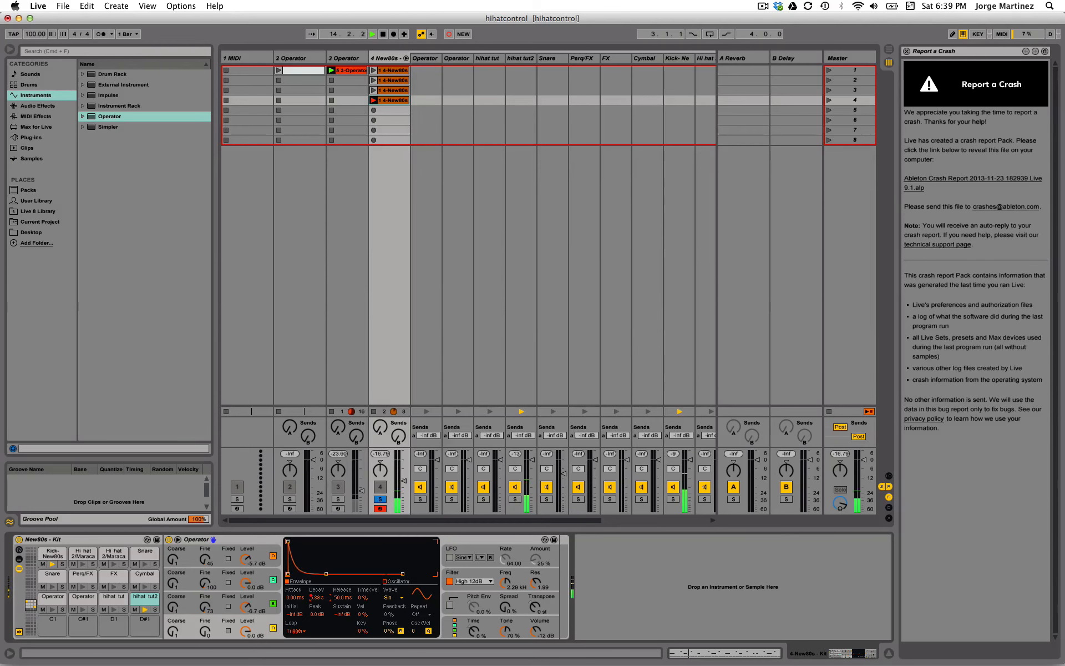
mouse_move(317, 599)
mouse_down()
mouse_move(316, 615)
mouse_move(317, 595)
mouse_move(317, 605)
mouse_up()
click(449, 35)
key(space)
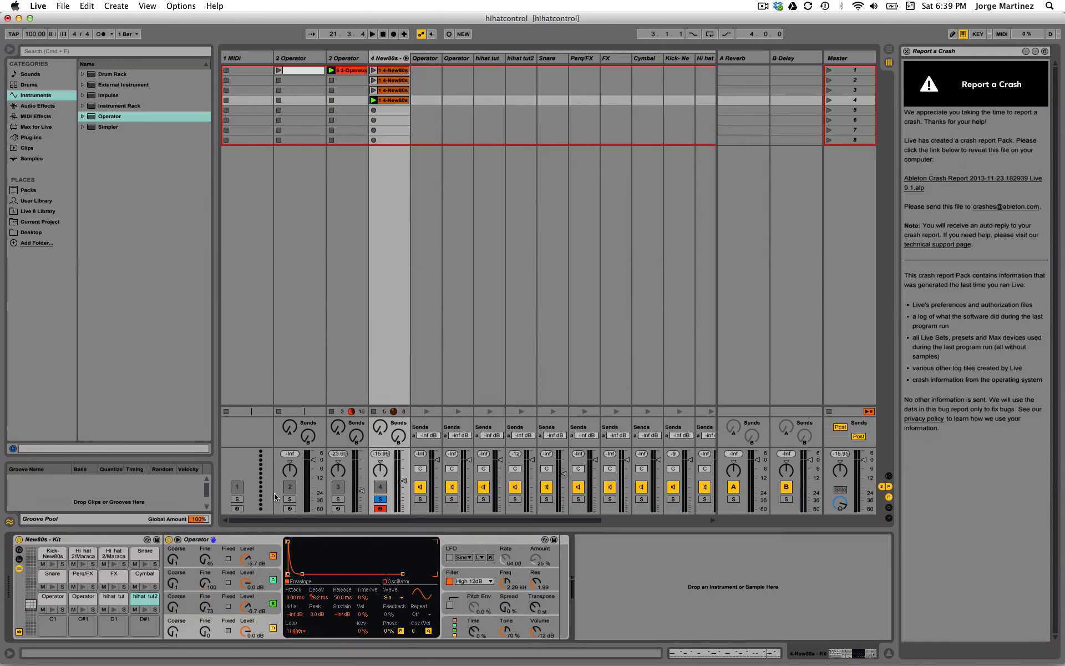
- Try the hihat tut2 Operator's envelope attack, transpose up to 48 st and filter frequency while the clip plays
click(265, 542)
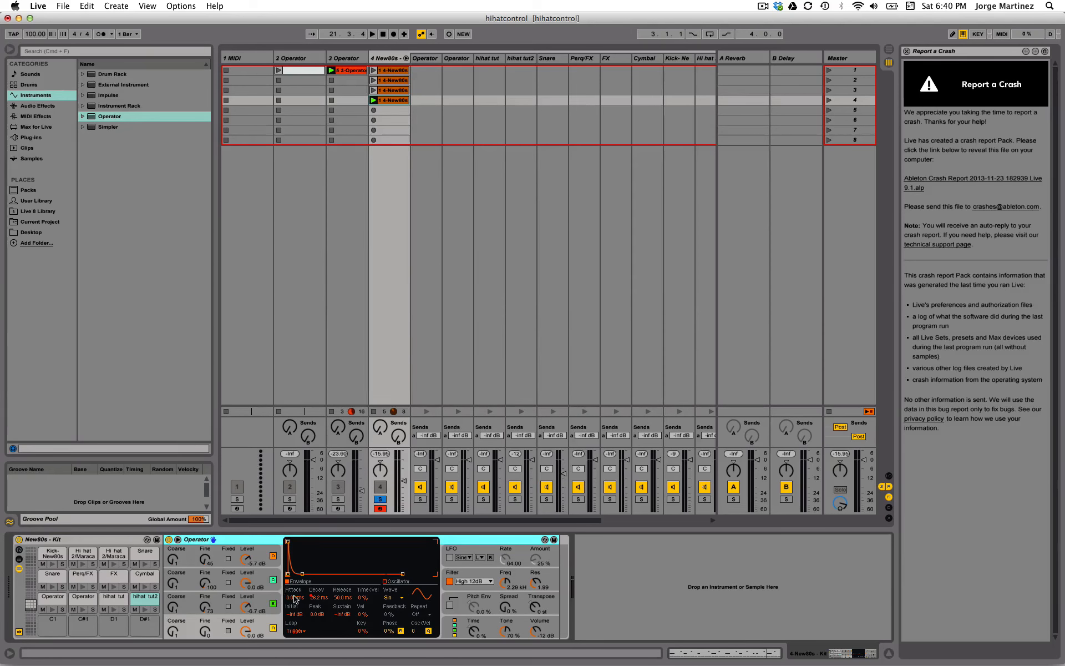
mouse_move(294, 601)
mouse_down()
mouse_move(293, 561)
mouse_move(294, 598)
mouse_up()
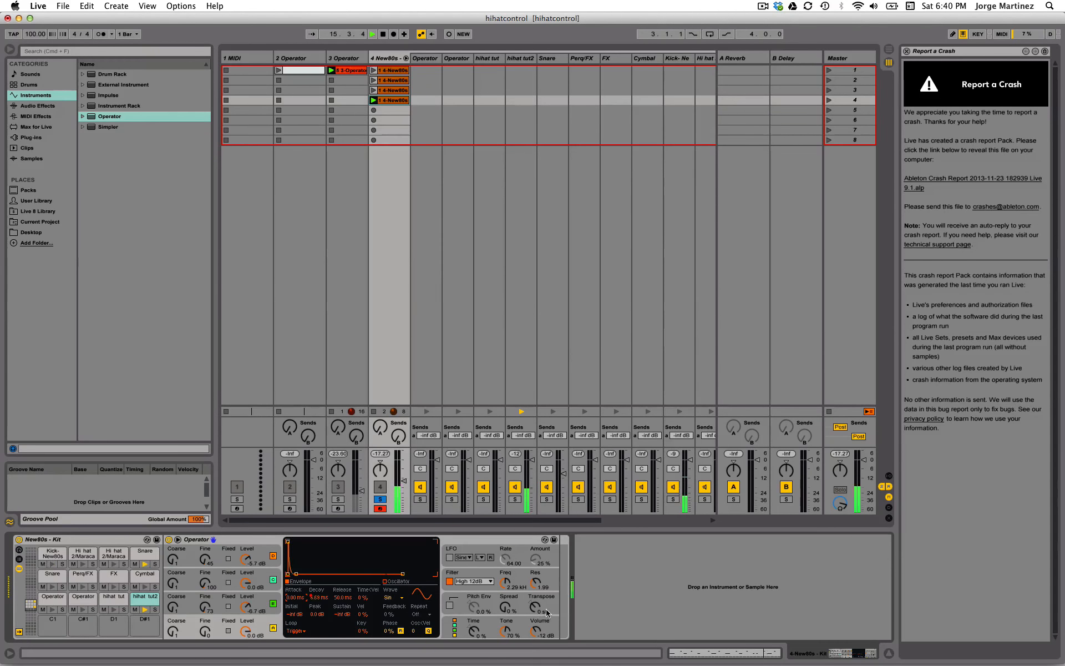
drag(537, 611, 537, 608)
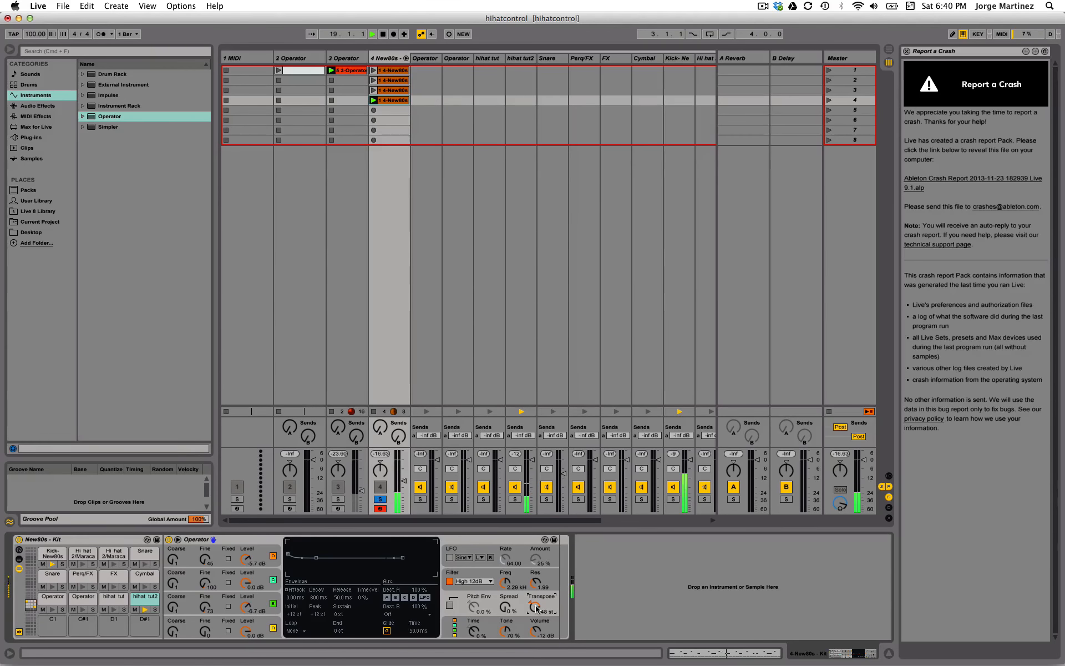
drag(536, 609, 502, 585)
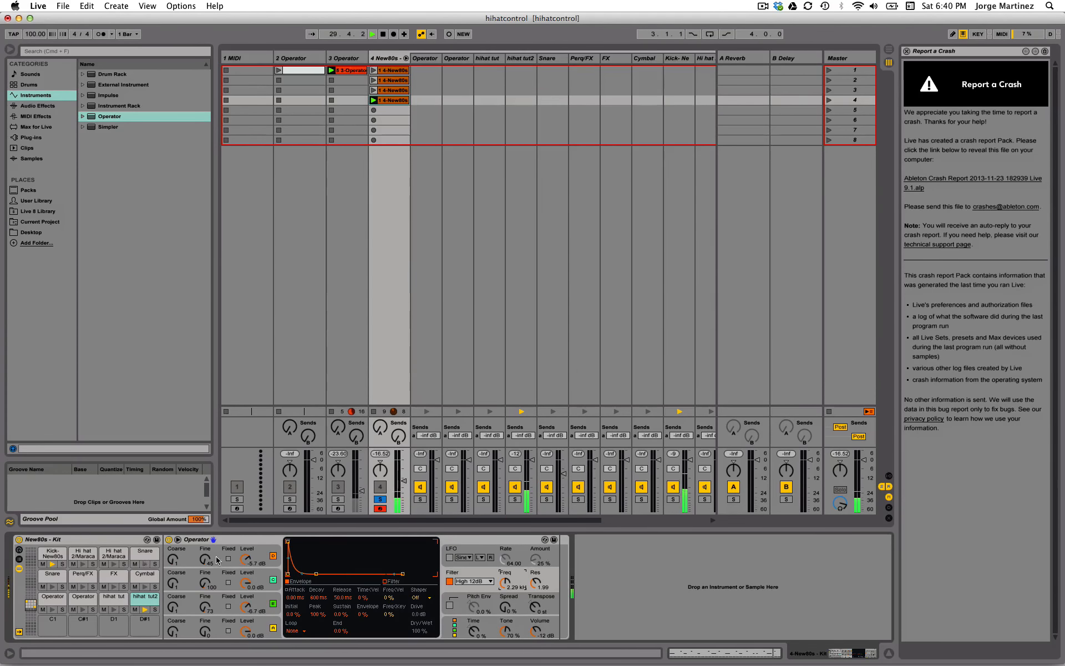
- Raise oscillator B's level in the hihat tut2 Operator to -4.7 dB and display oscillator C's envelope
click(259, 549)
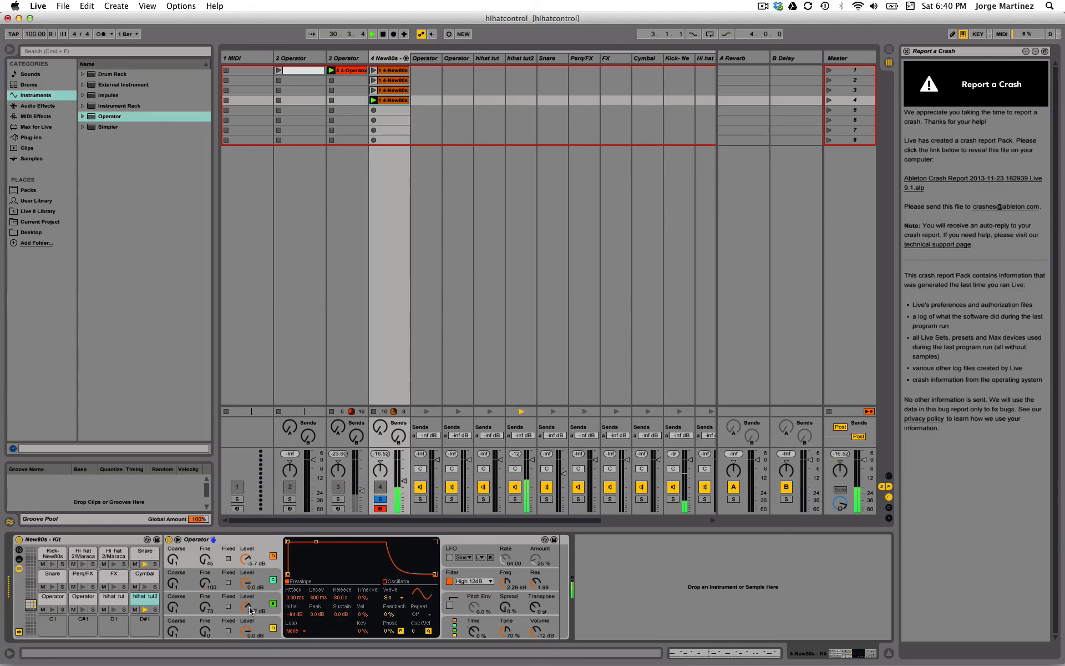
drag(251, 610, 245, 584)
click(177, 288)
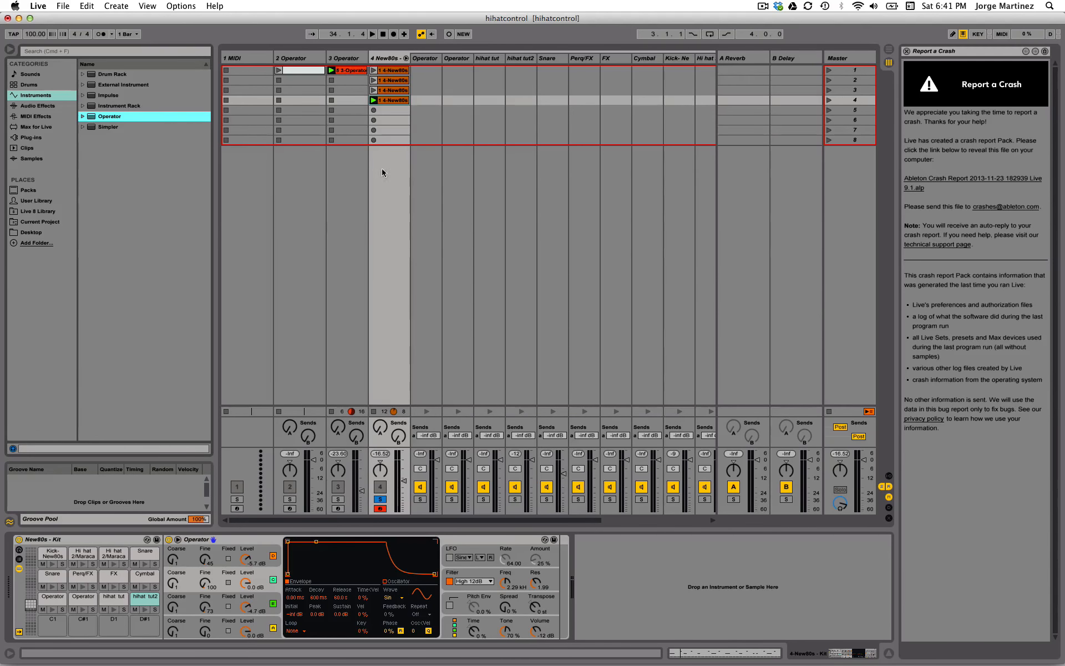
click(390, 111)
click(386, 121)
click(388, 130)
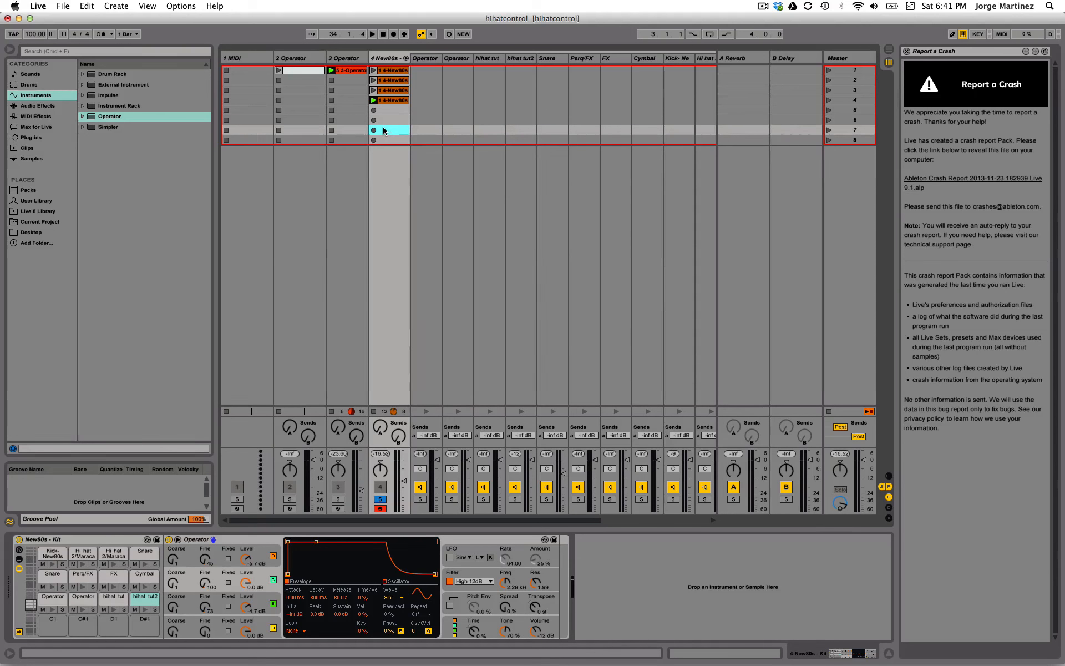
click(394, 139)
click(394, 121)
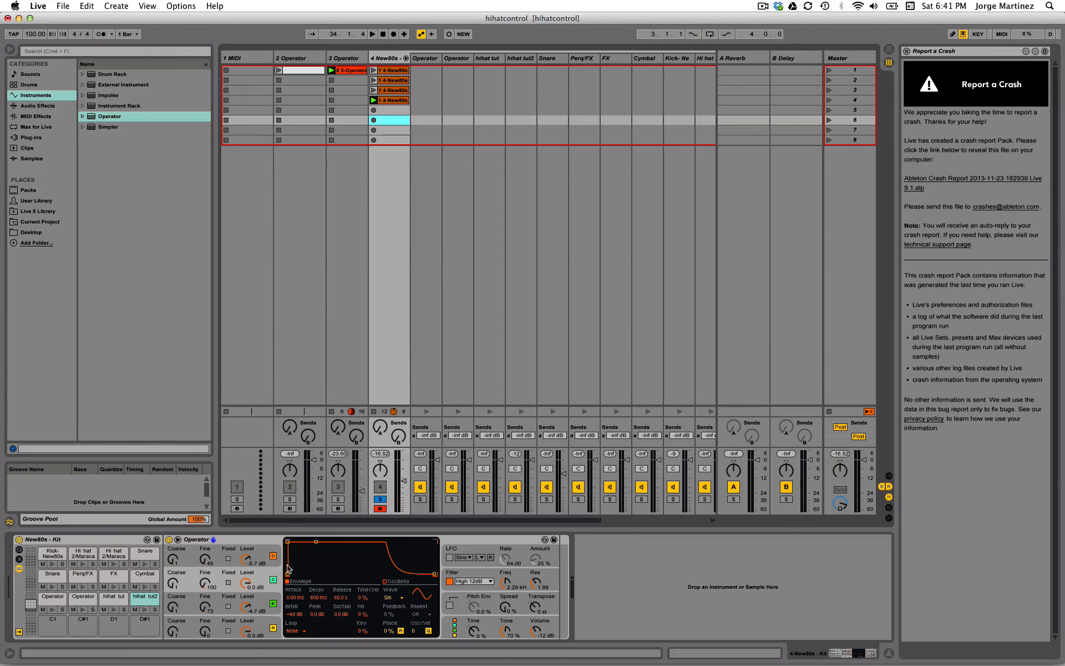
- Select the hihat tut2 Operator device and play the fourth New80s clip with its recorded decay automation
click(388, 537)
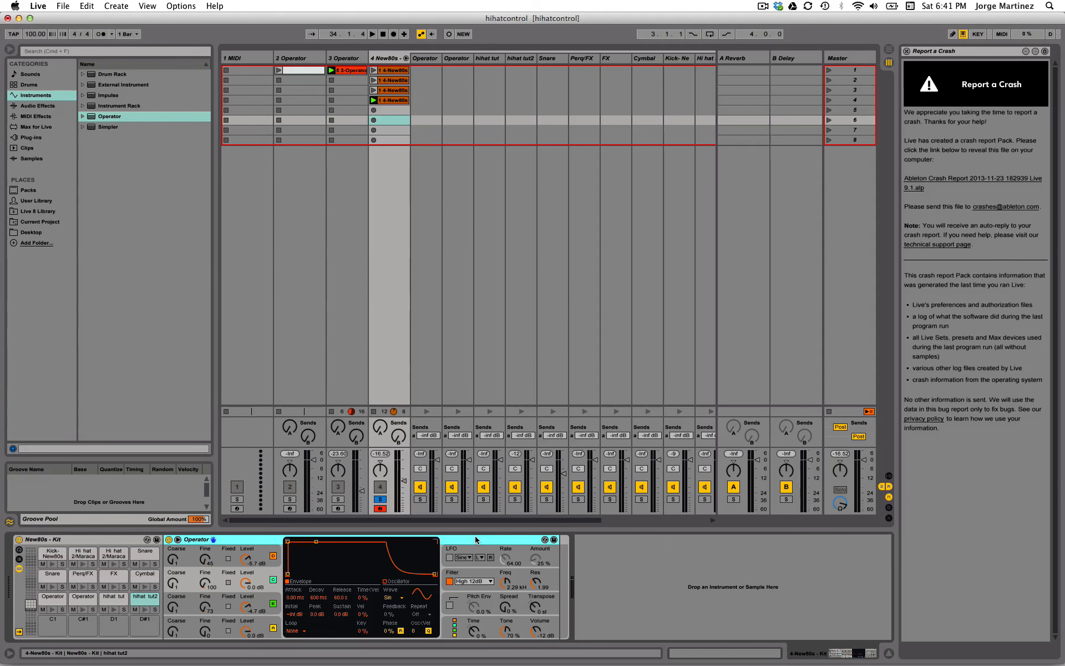
click(220, 552)
click(242, 541)
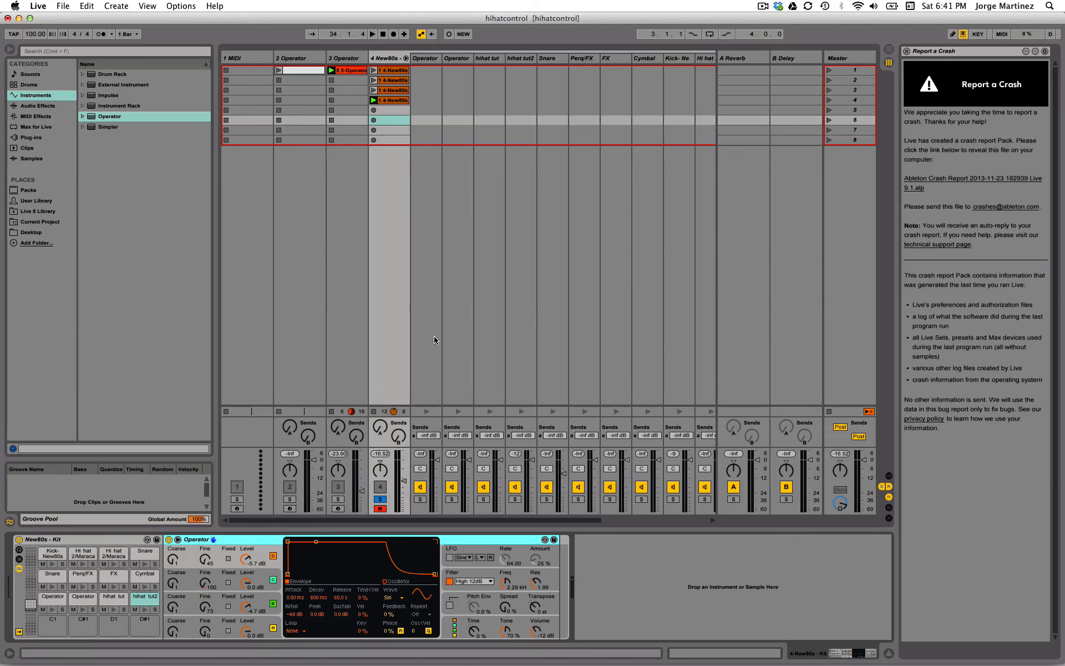
key(space)
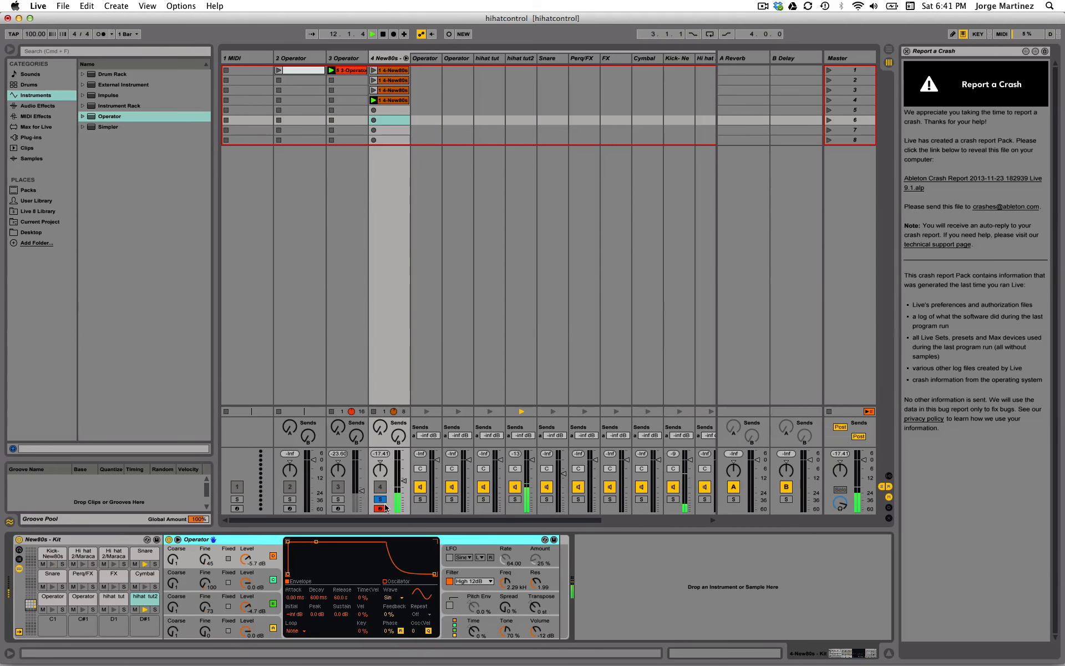